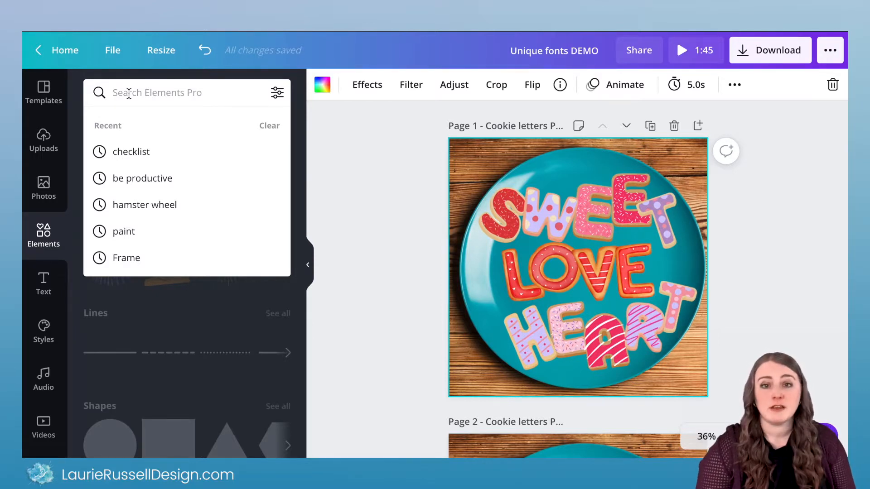
Search the elements for "letter A" and look through the available lettering graphics
text(lletter)
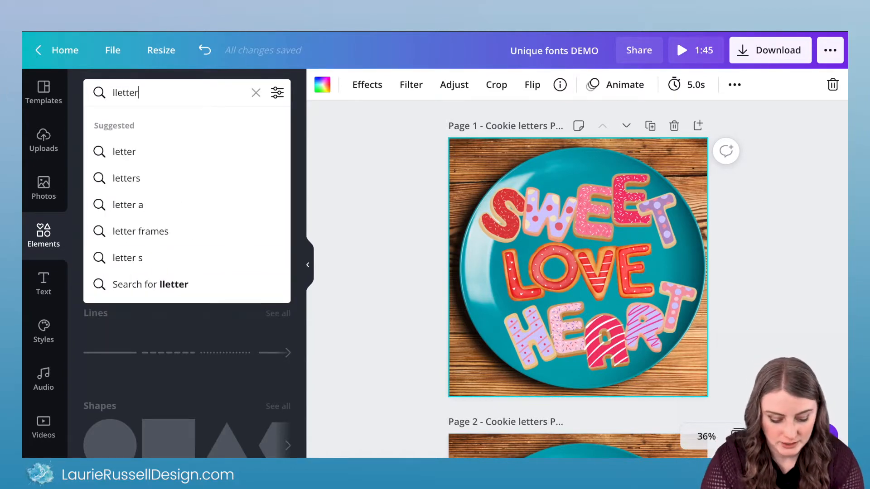
key(BackSpace)
key(BackSpace)
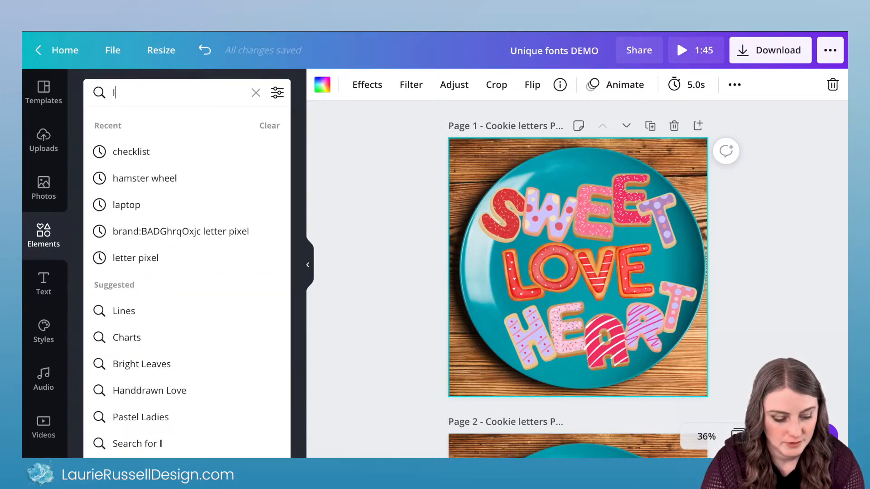
text(etter A)
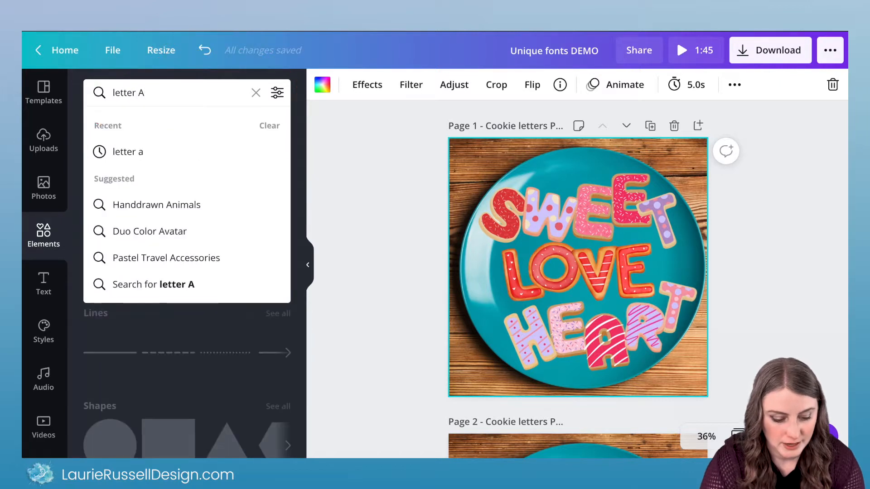
key(Return)
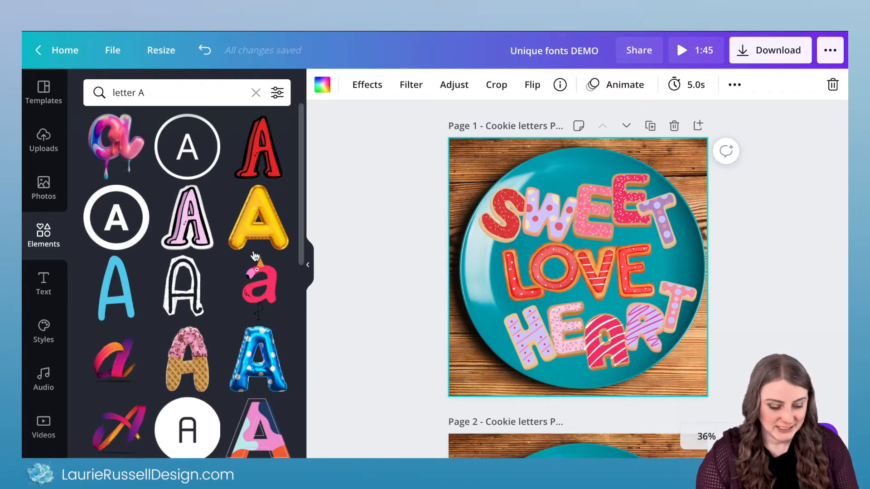
scroll(255, 256, down, 6)
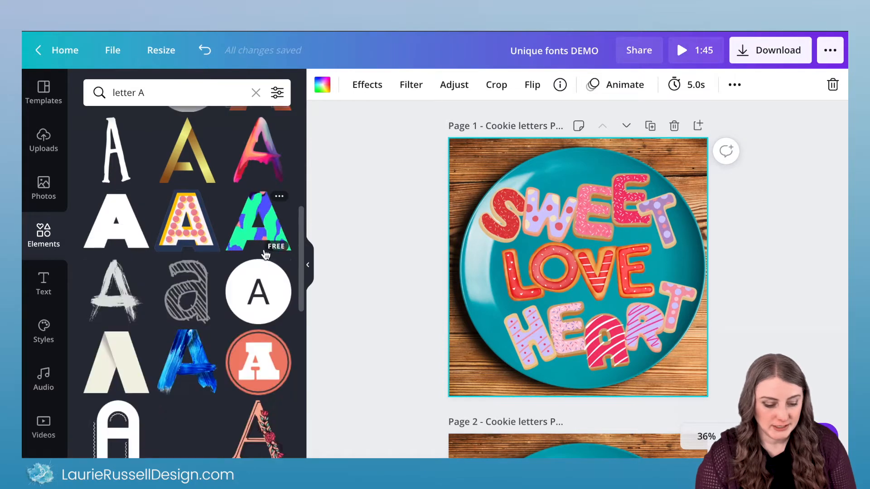
scroll(258, 256, down, 5)
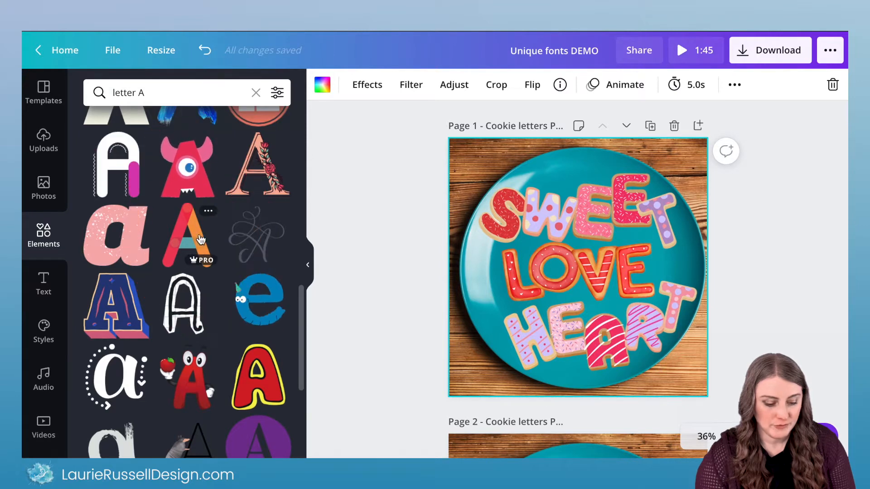
scroll(200, 233, up, 10)
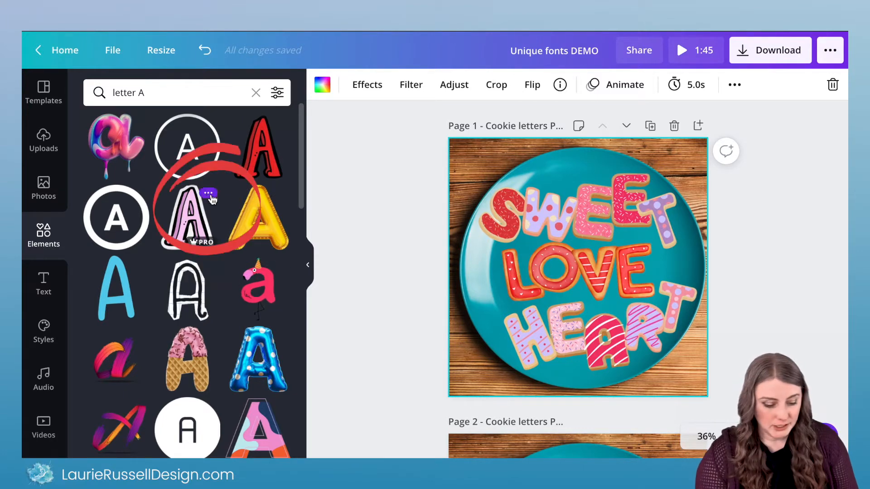
Examine the pink cartoon letter A sticker's full keywords and its creator's other elements, and clear the search
click(208, 194)
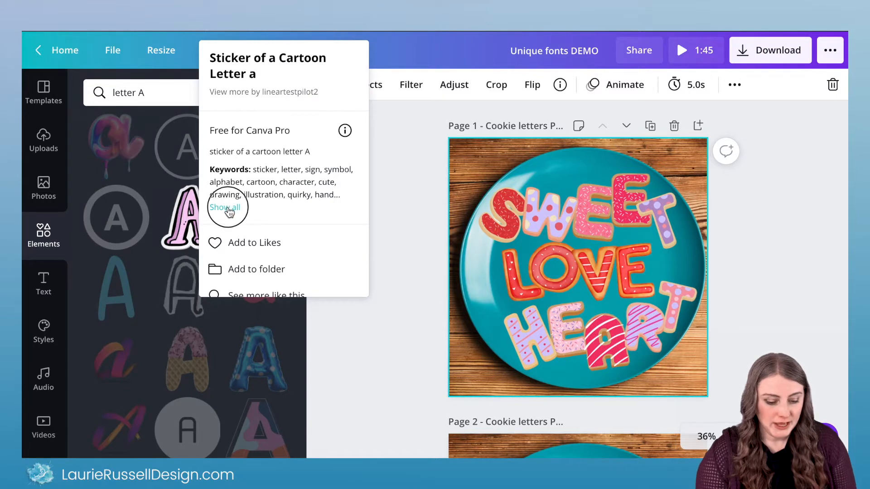
click(228, 208)
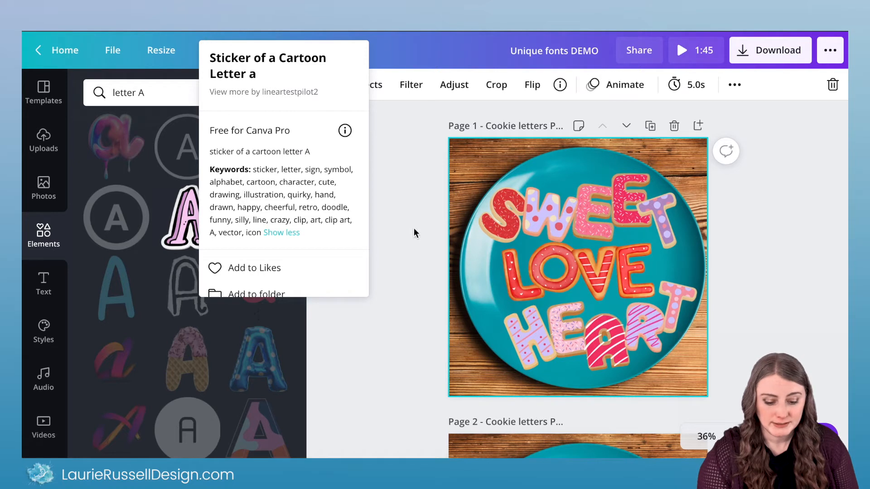
click(283, 97)
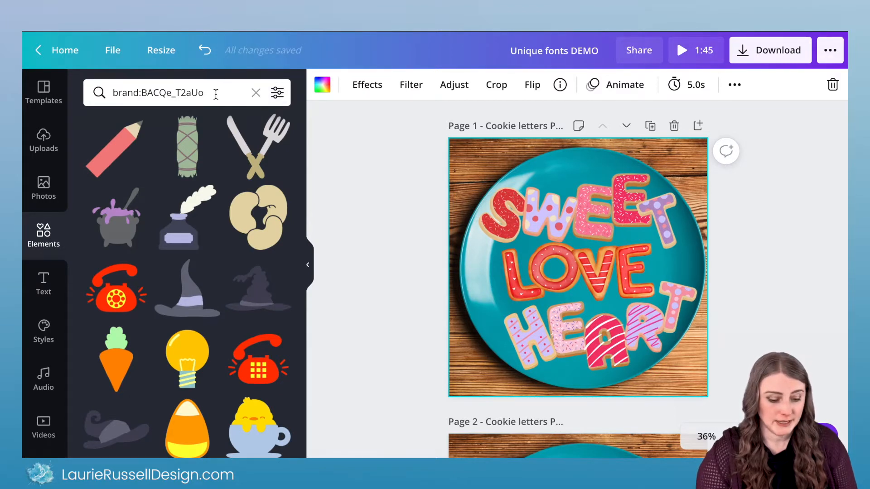
drag(216, 94, 149, 92)
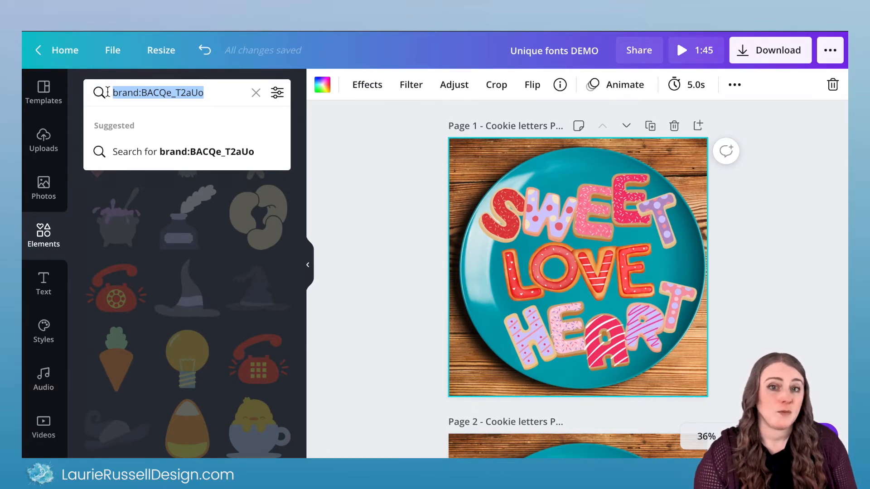
click(255, 93)
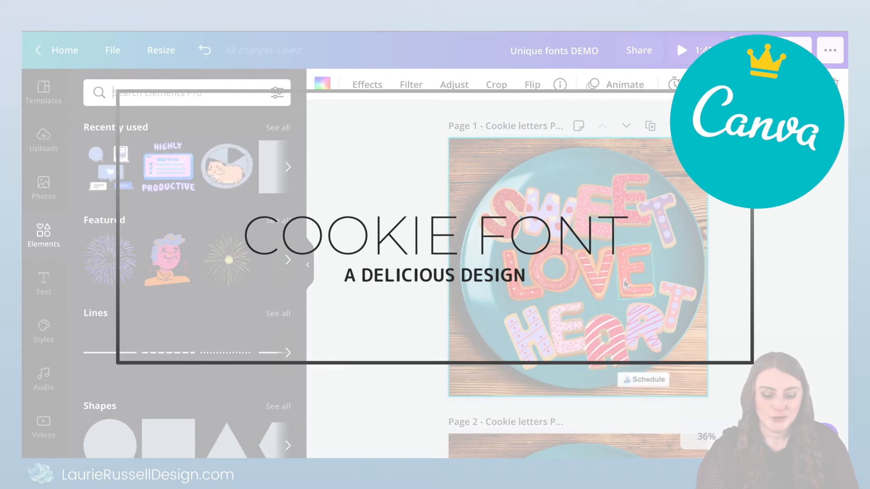
Search the elements for "letter cookie" and add the red-iced cookie letters L, O, V and E to the empty plate on page 2
scroll(725, 295, down, 2)
scroll(725, 297, down, 5)
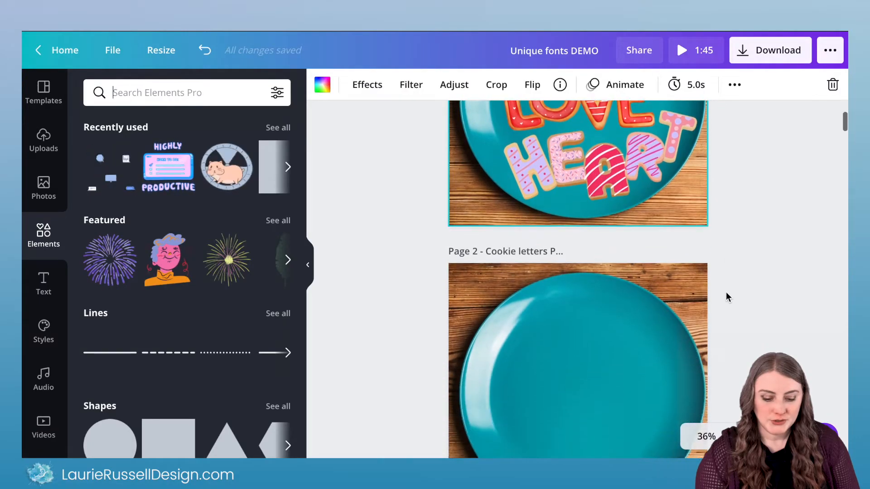
click(162, 96)
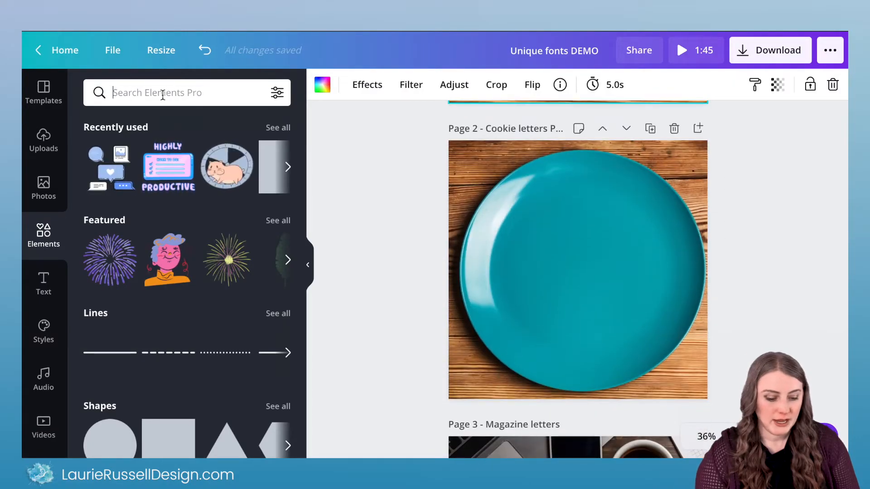
text(letter cookie)
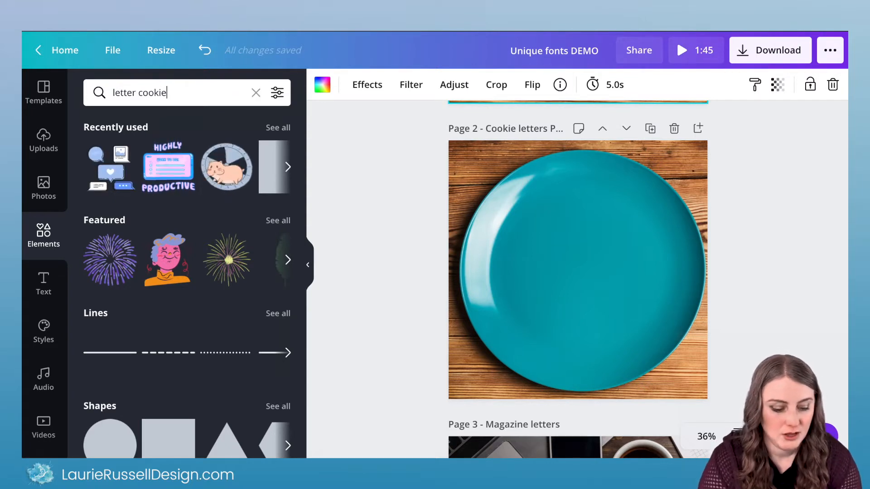
key(Return)
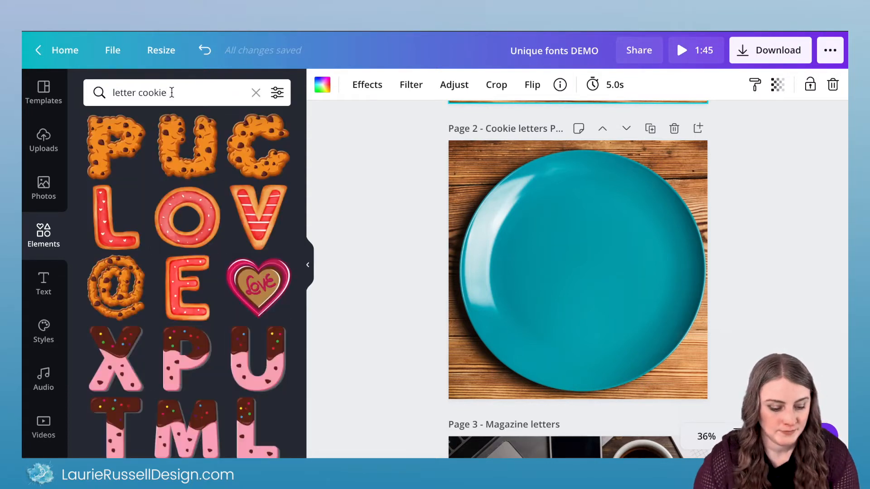
click(109, 237)
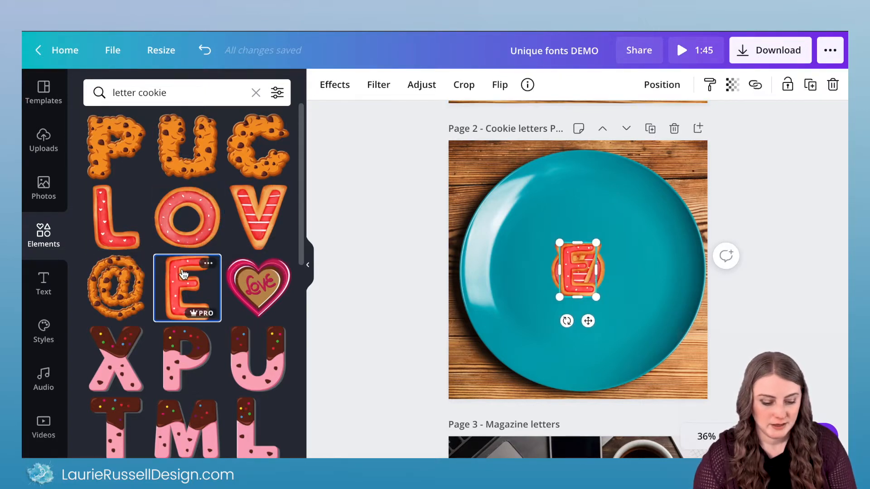
Shrink the four stacked cookie letters together to about 208 × 212 and spread them across the plate to spell LOVE
drag(526, 254, 644, 288)
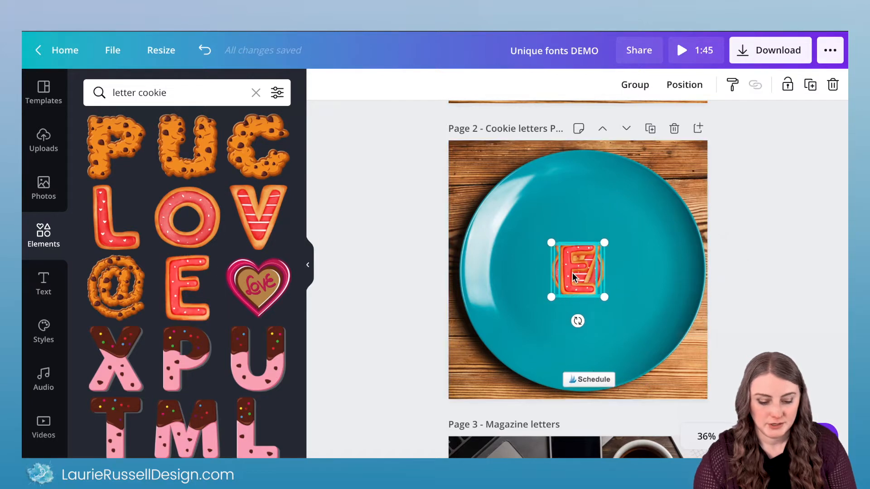
drag(571, 252, 591, 205)
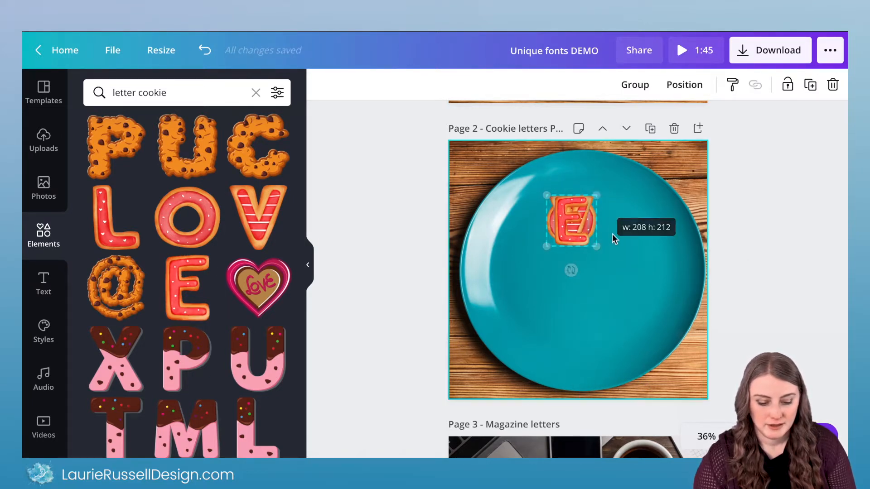
click(581, 239)
drag(630, 260, 639, 268)
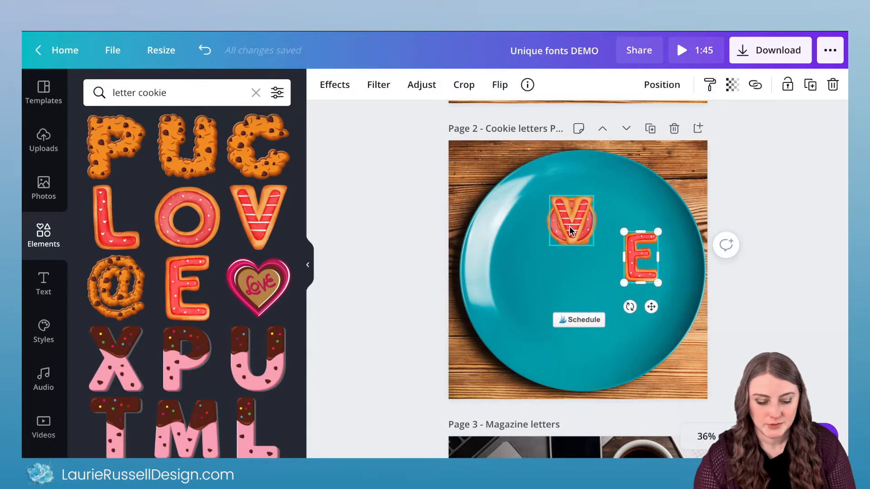
drag(572, 222, 611, 269)
drag(576, 245, 582, 279)
click(561, 216)
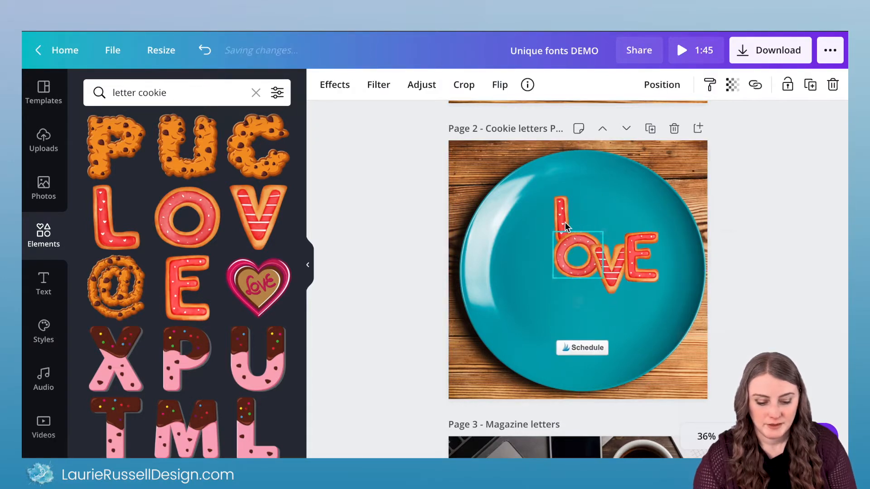
drag(561, 216, 531, 238)
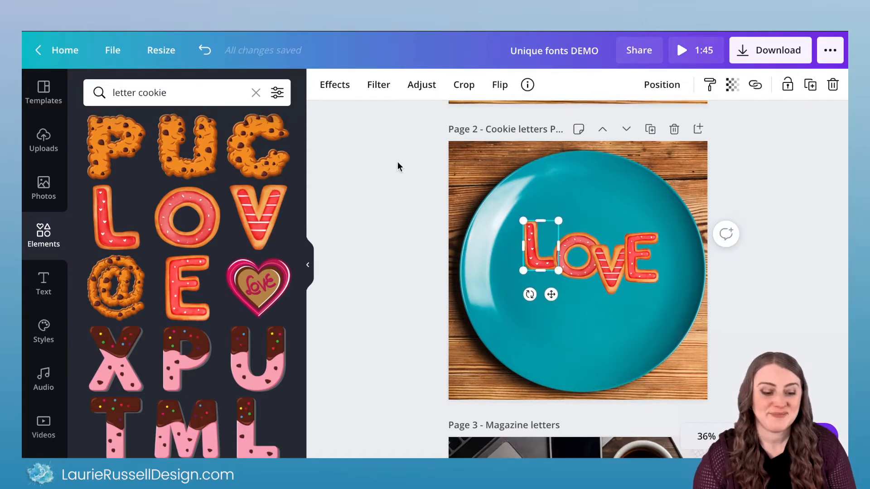
Search the elements for "letter sugar cookie" and look through the iced letters
scroll(398, 165, up, 5)
scroll(398, 163, down, 3)
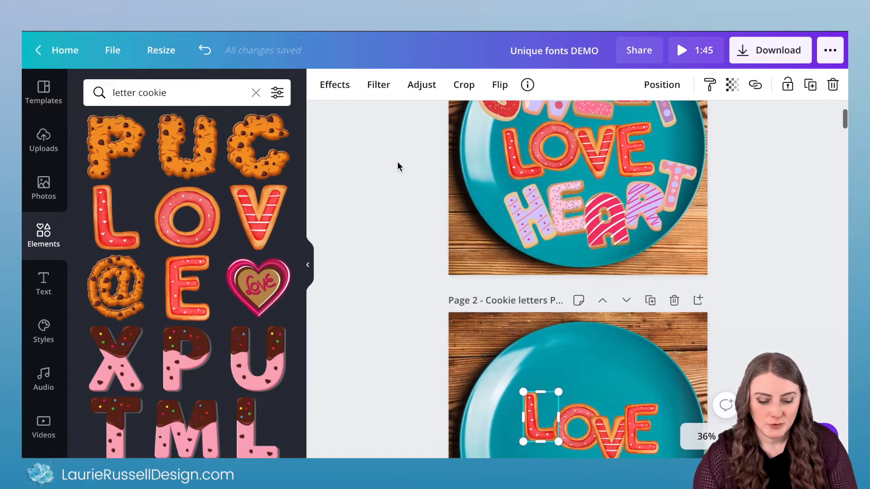
scroll(398, 167, down, 2)
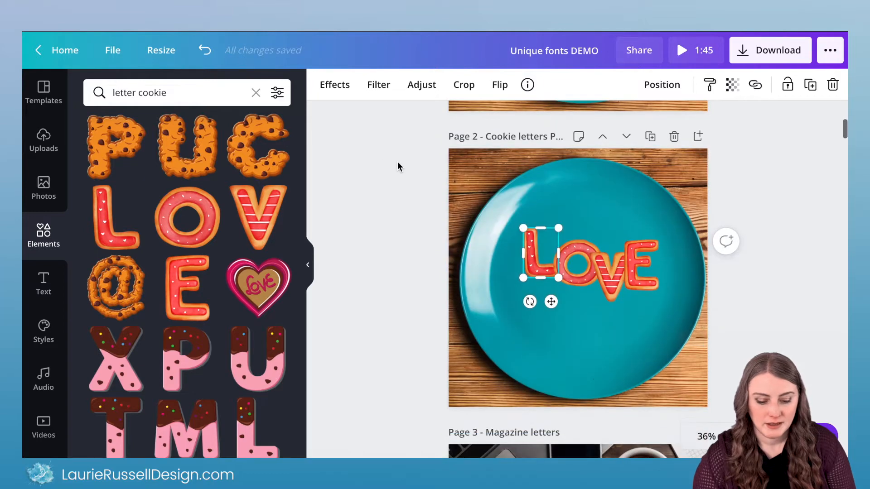
click(139, 92)
text(sugar)
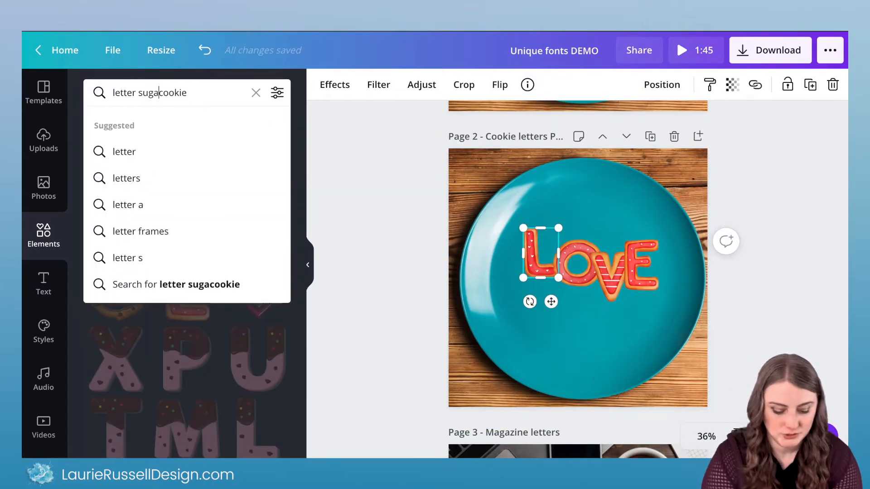
key(Return)
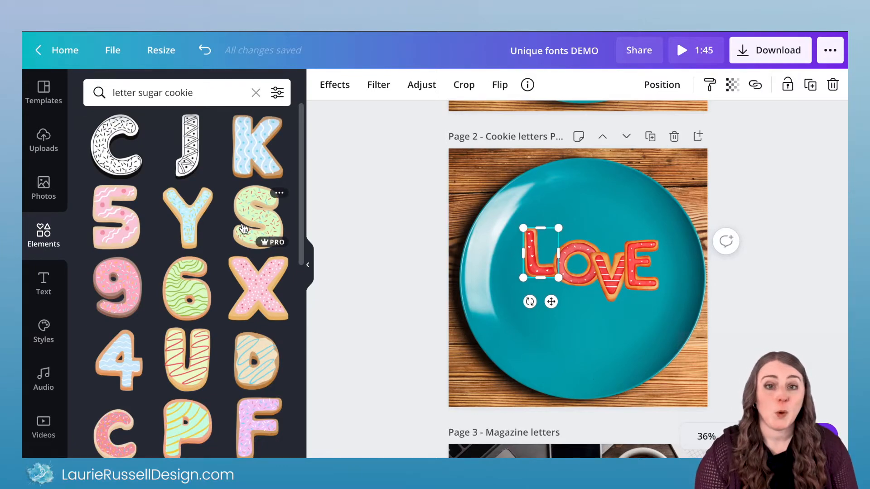
scroll(218, 230, down, 4)
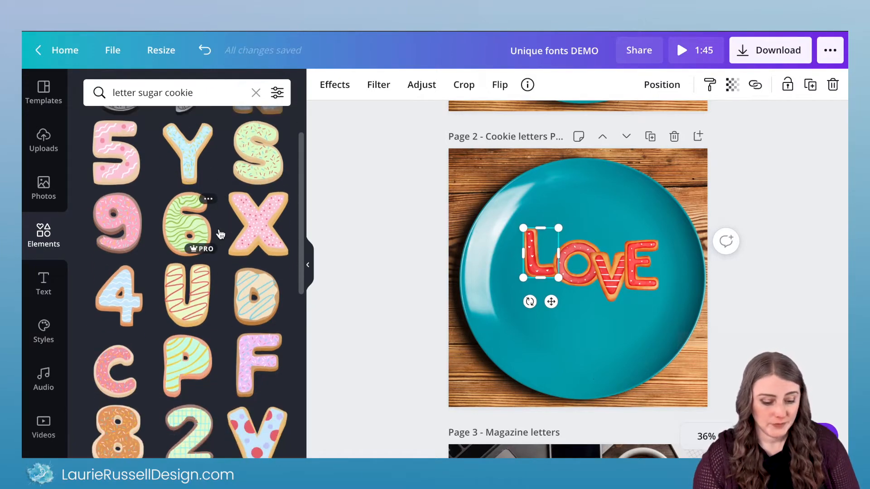
scroll(219, 231, down, 2)
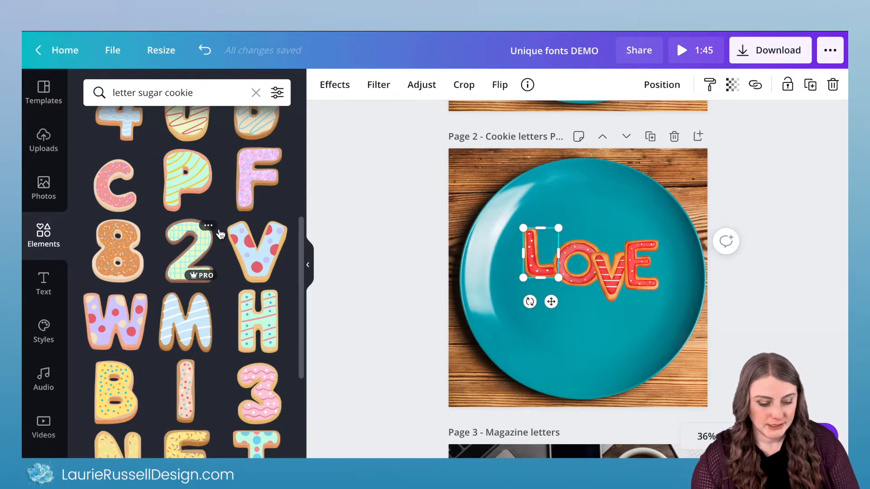
scroll(220, 234, up, 5)
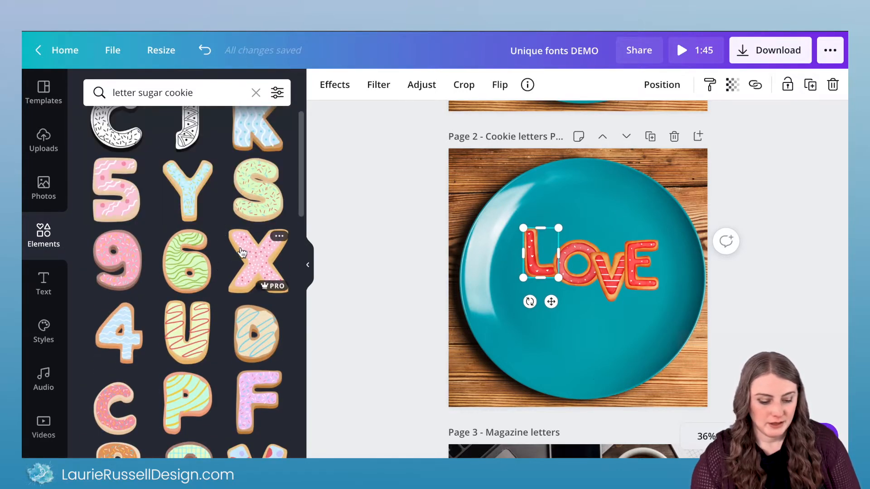
Add the green sugar cookie letter S to the plate on page 2 and enlarge it over most of the plate
click(256, 190)
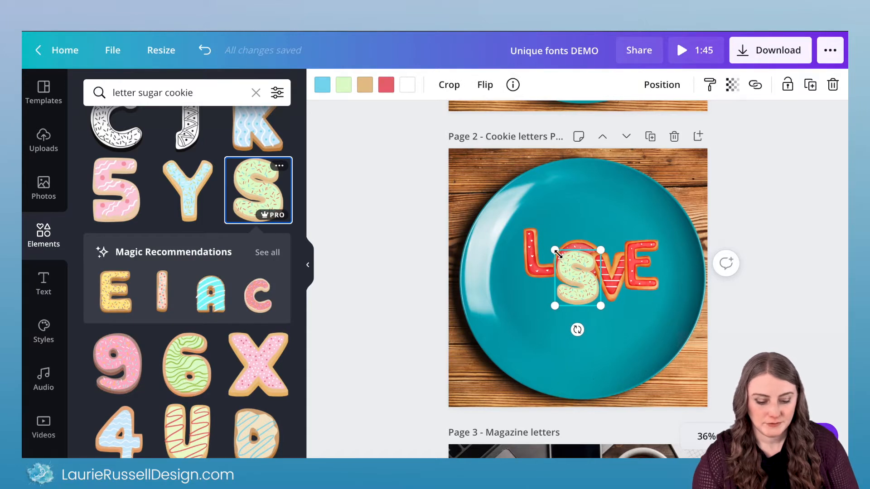
drag(555, 250, 511, 192)
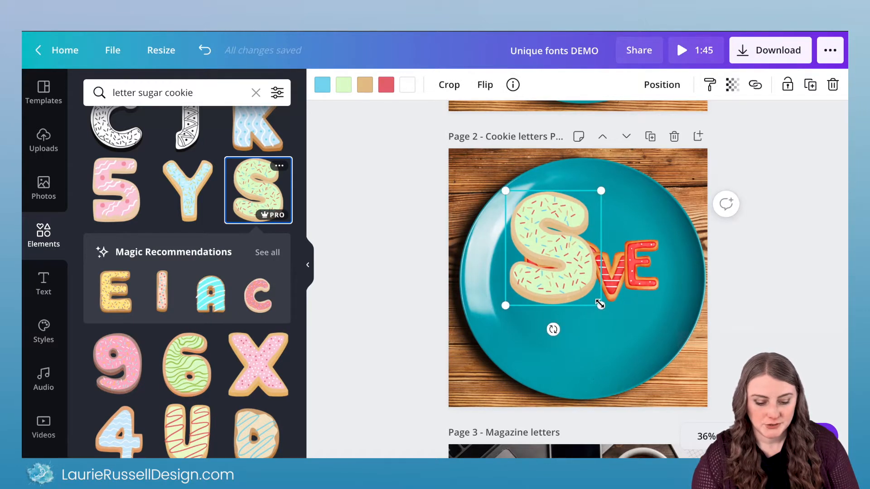
drag(600, 305, 642, 349)
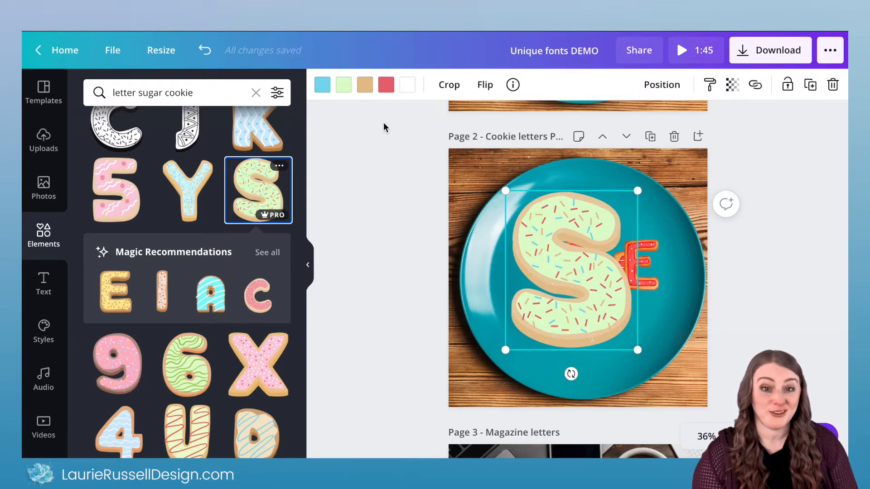
Check the colours of the cookie letter H in HEART on page 1 and reselect the large green S on page 2
scroll(598, 221, up, 5)
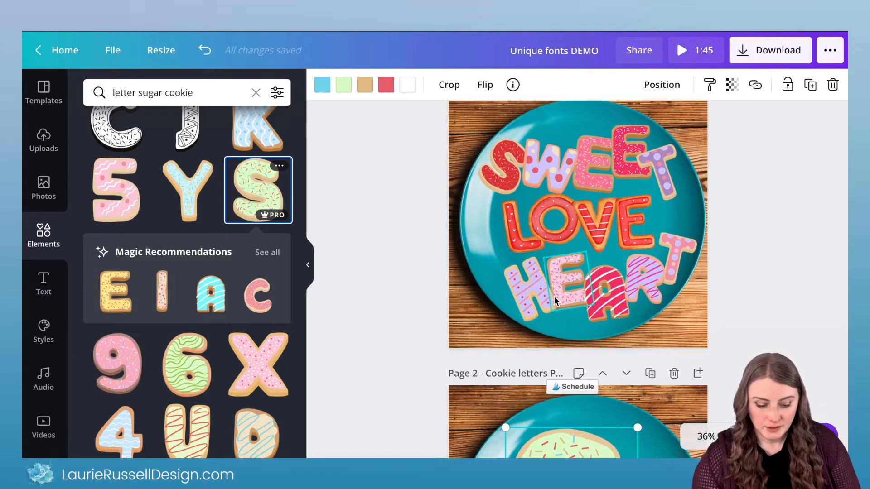
click(531, 294)
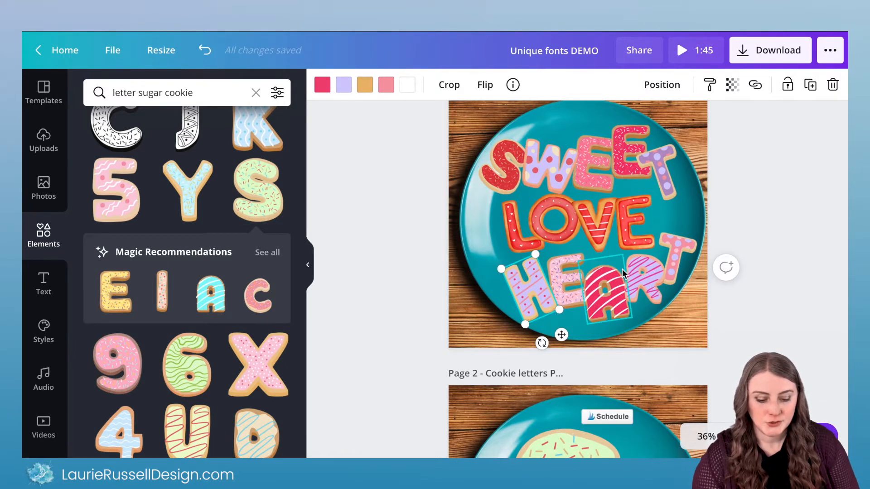
scroll(622, 269, down, 3)
scroll(622, 269, down, 3)
click(561, 317)
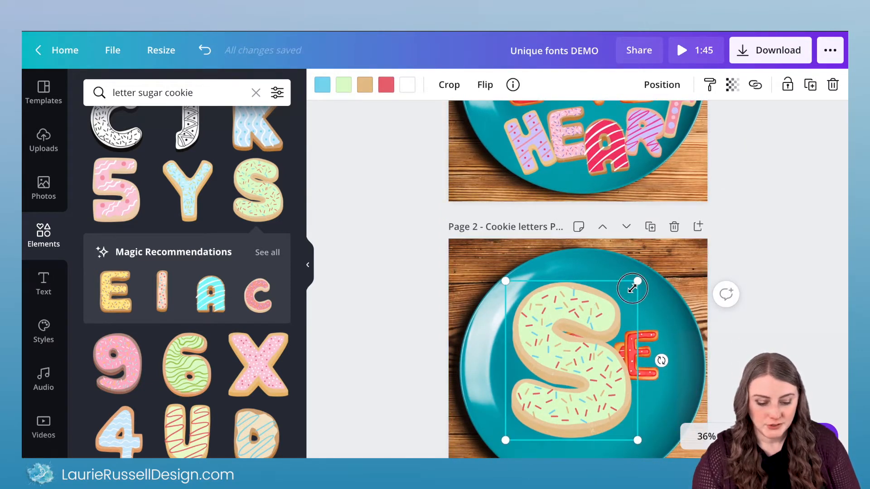
Shrink the large green cookie S on page 2 to sit beside the LOVE letters, and compare it with the lettering on page 1
drag(633, 288, 582, 348)
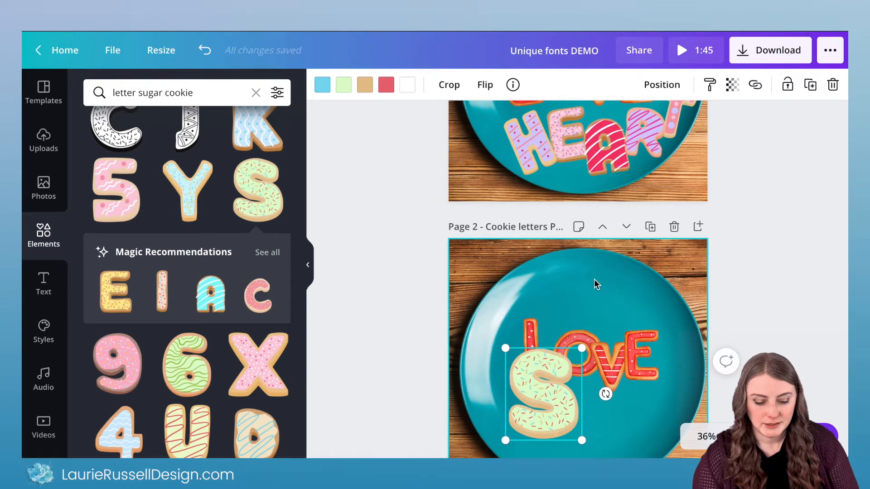
scroll(594, 279, up, 3)
scroll(594, 279, up, 2)
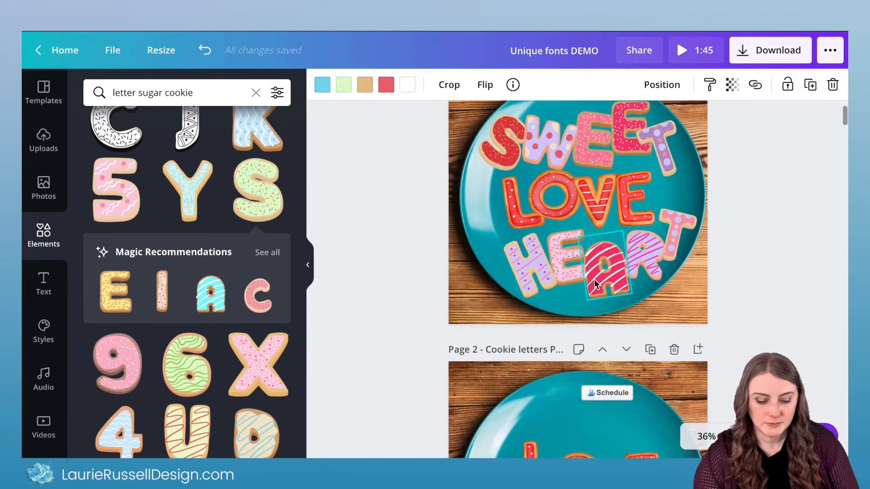
scroll(594, 279, down, 2)
scroll(594, 280, down, 3)
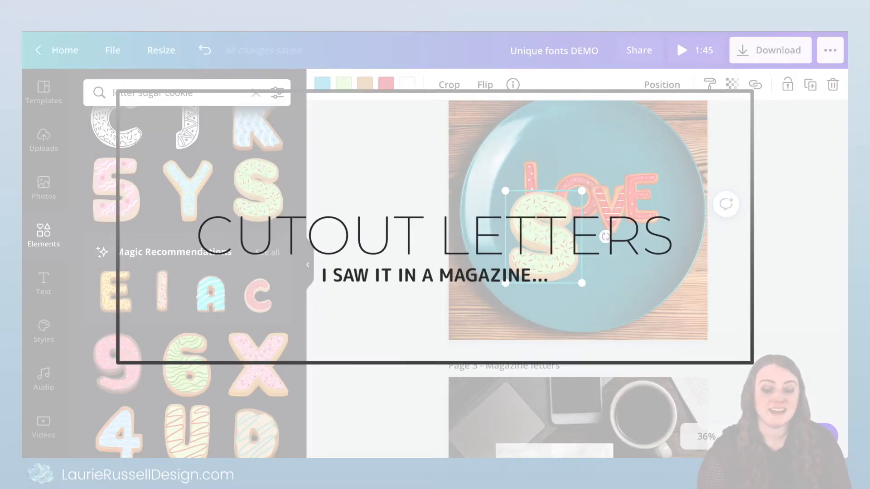
Search the elements for "letter magazine" and filter the results to static graphics
scroll(578, 279, down, 8)
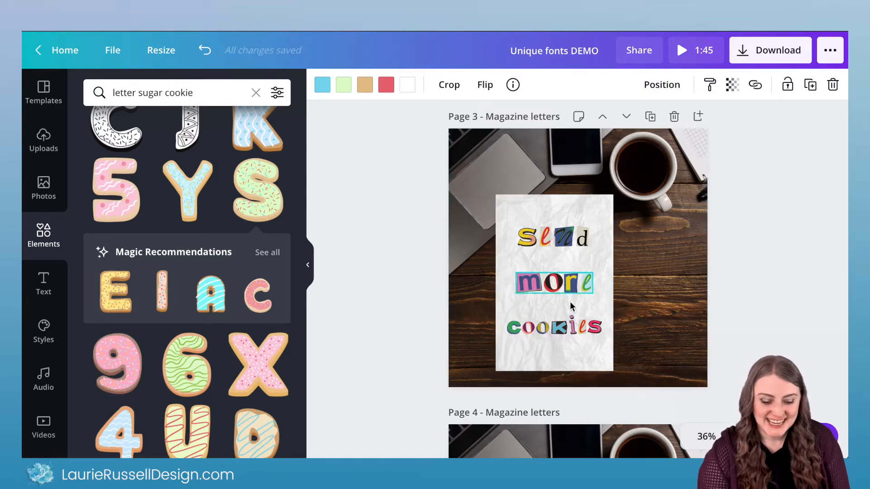
click(741, 288)
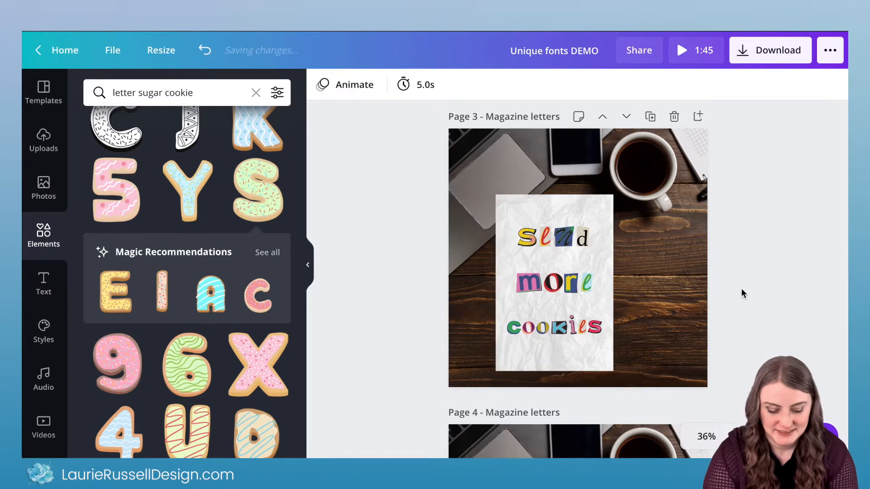
key(ctrl+plus)
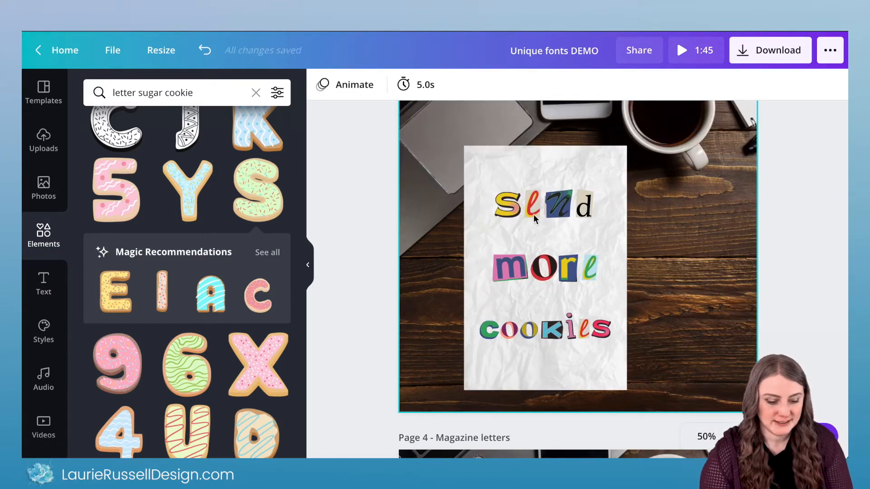
click(255, 92)
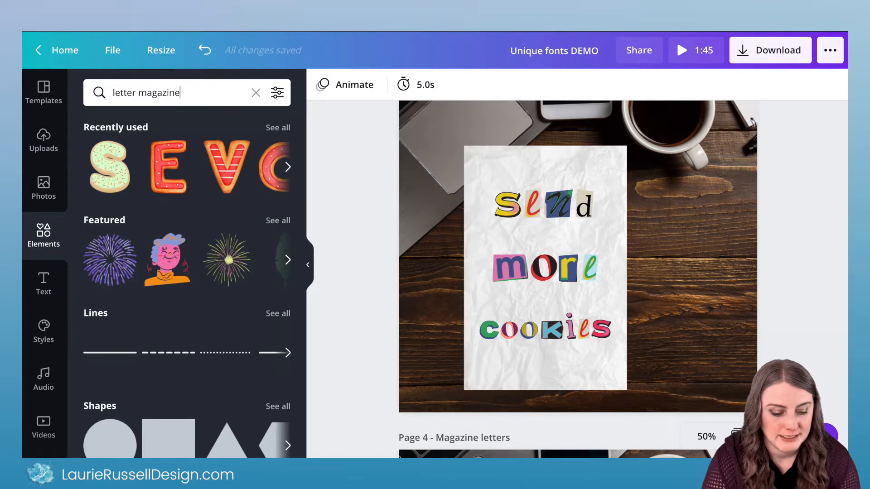
text(letter magazine)
key(Return)
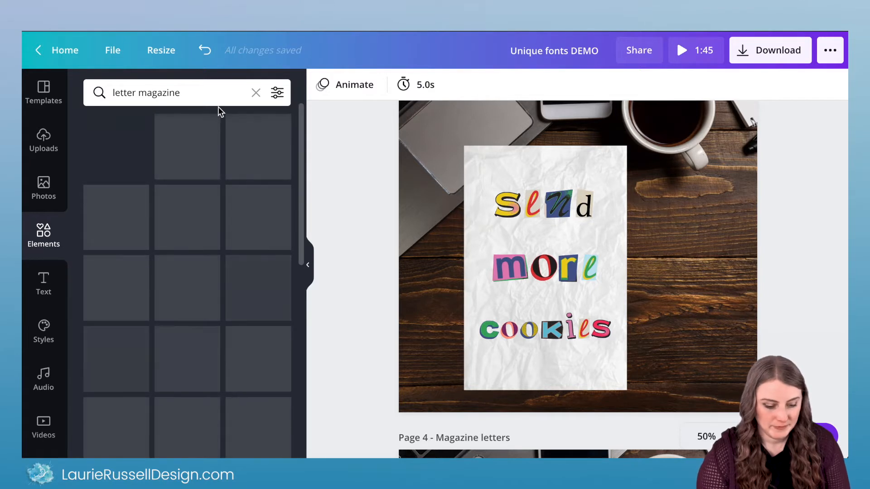
click(277, 93)
click(134, 243)
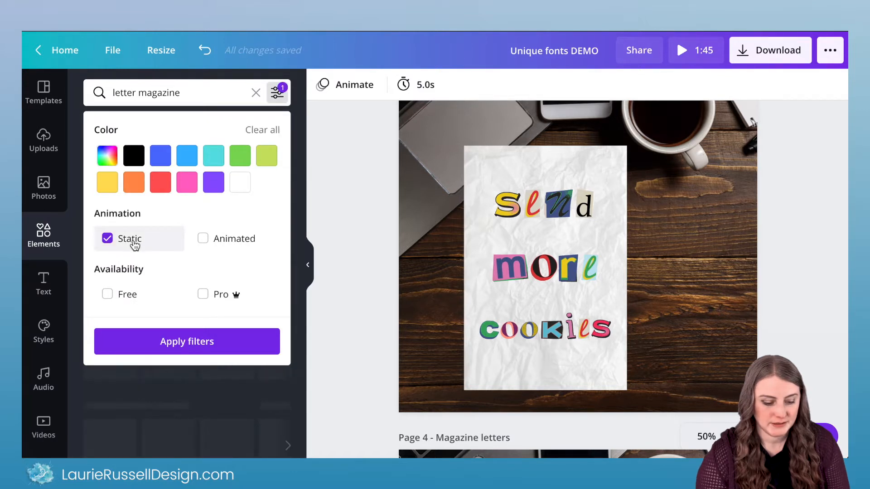
click(202, 343)
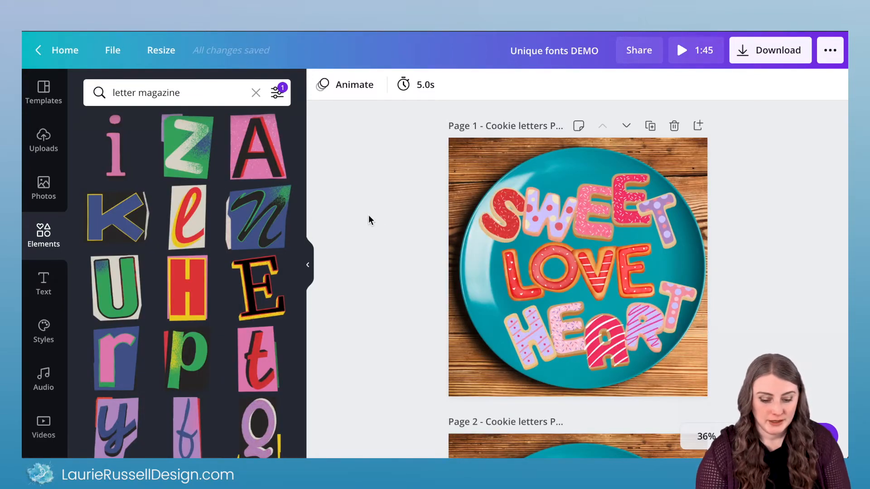
Add the yellow magazine cutout letter S to page 4, using the SEND MORE COOKIES lettering on page 3 as reference
scroll(402, 233, down, 1)
scroll(402, 232, down, 12)
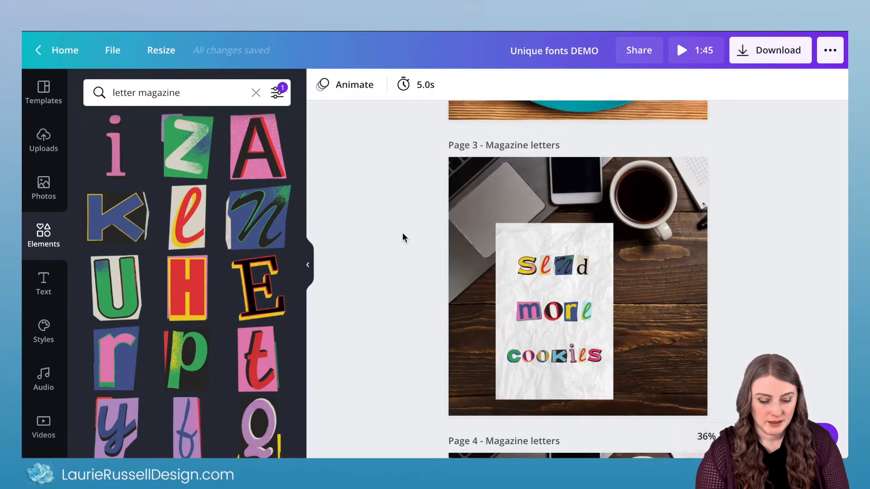
scroll(402, 233, down, 6)
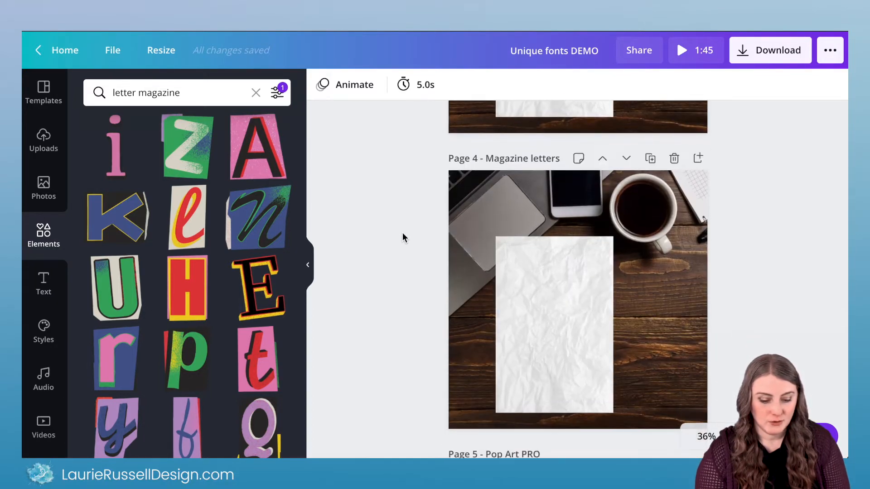
scroll(402, 233, up, 4)
scroll(402, 232, up, 2)
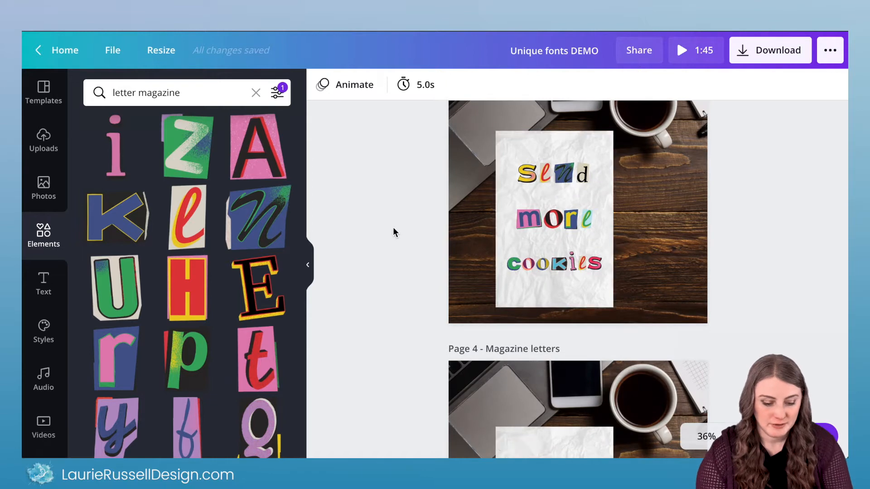
key(ctrl+plus)
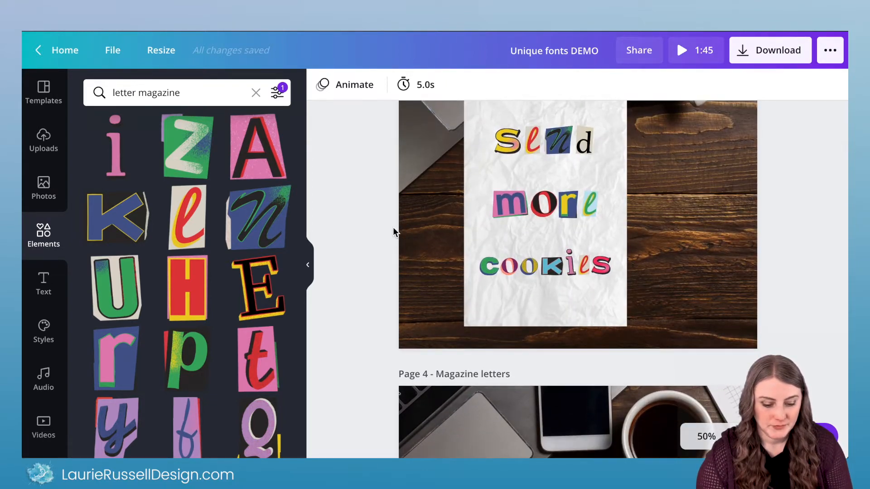
scroll(393, 227, down, 4)
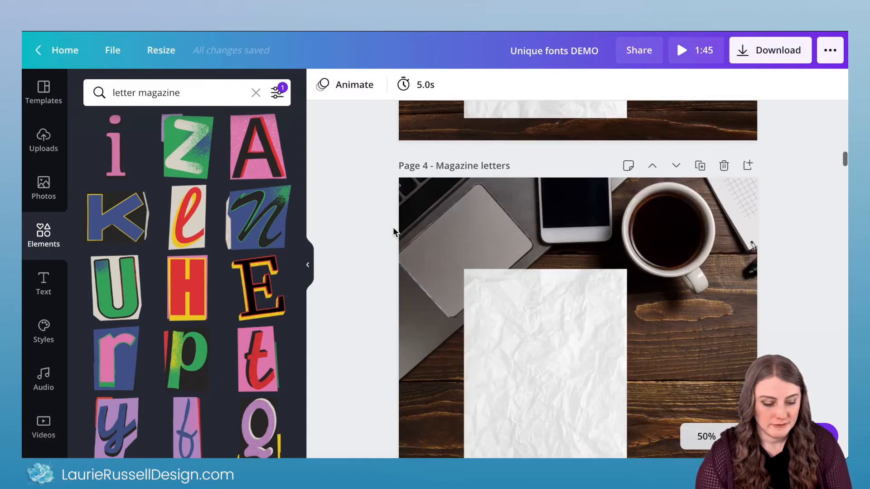
scroll(203, 304, down, 5)
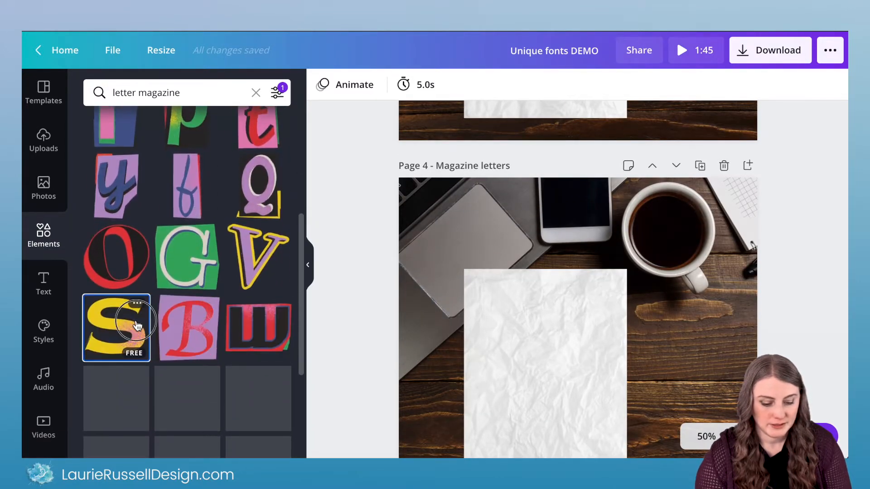
click(116, 326)
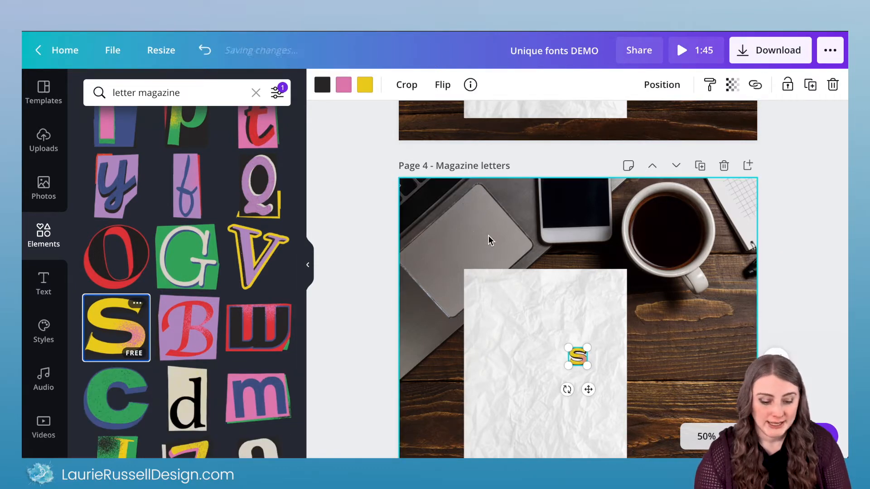
Enlarge the yellow S and place it near the upper left corner of the crumpled paper on page 4
scroll(522, 290, up, 2)
scroll(523, 289, down, 5)
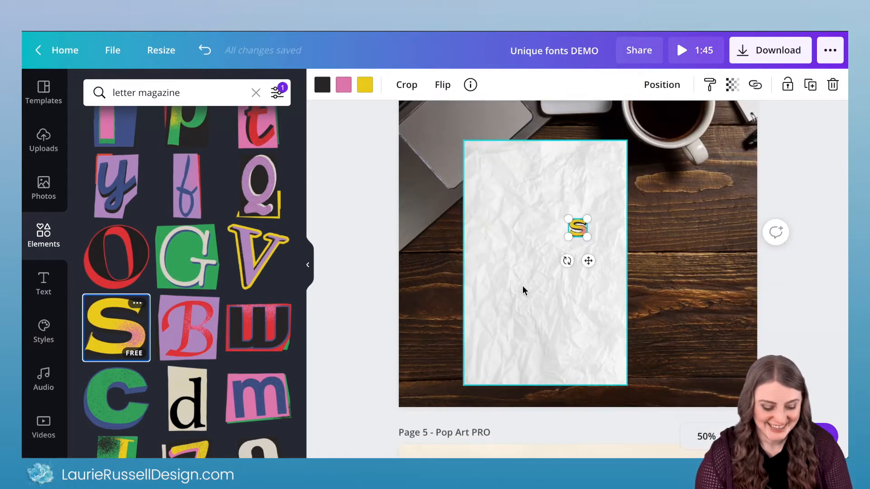
drag(567, 218, 539, 195)
drag(565, 258, 519, 208)
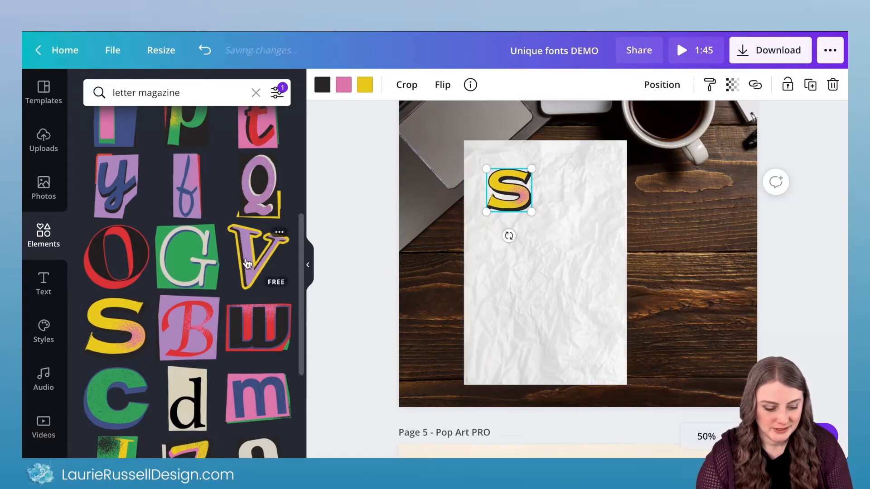
Add the black and yellow magazine letter E, shrink it to the height of the S and place it directly after the S
scroll(248, 264, up, 3)
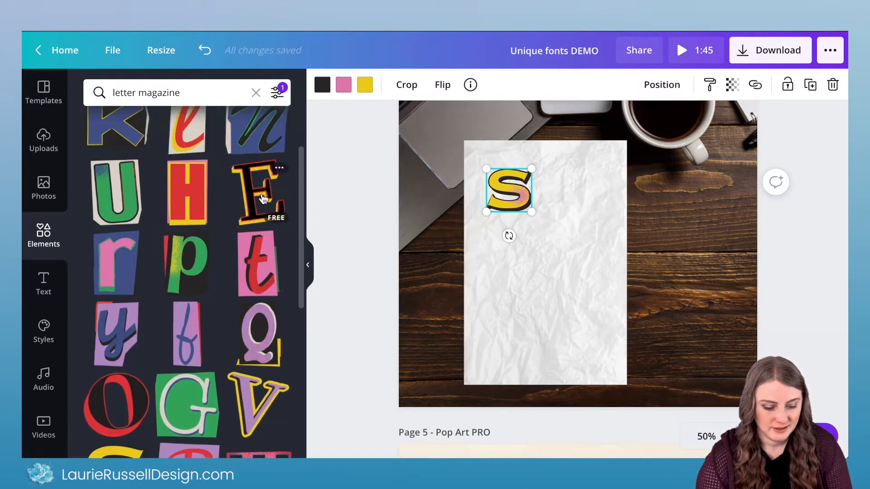
click(263, 199)
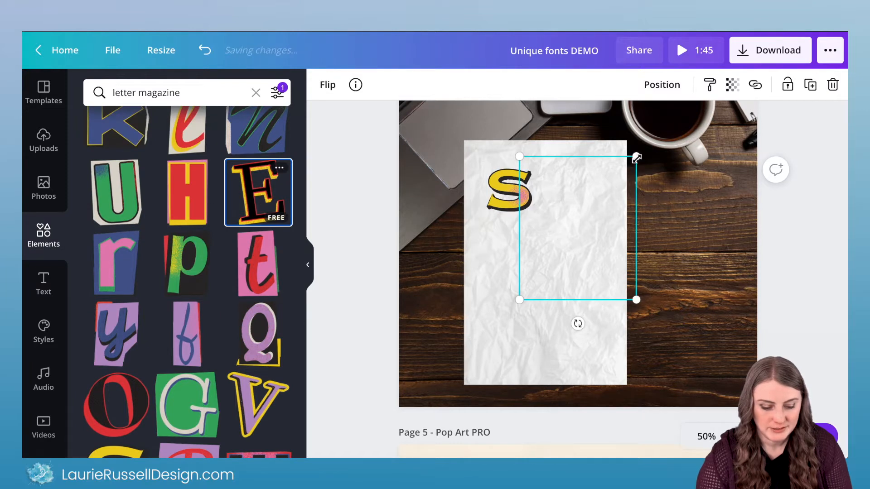
drag(635, 156, 580, 214)
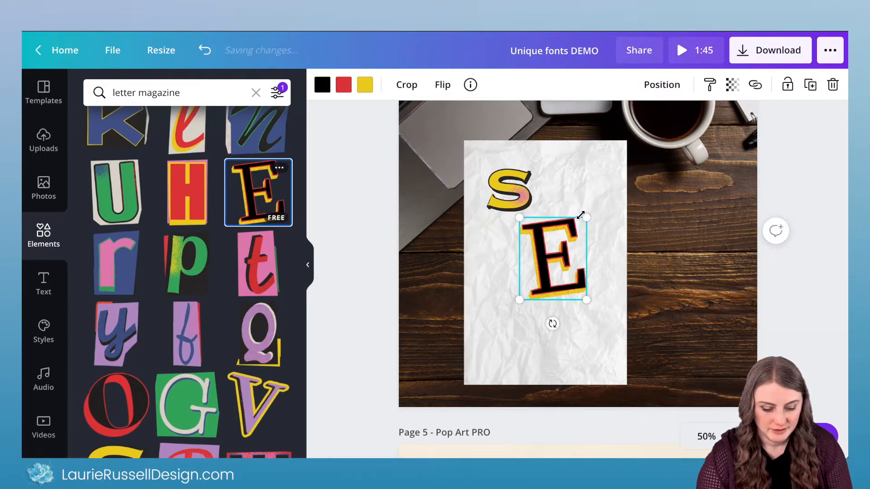
drag(519, 299, 548, 209)
Try scaling the grouped letters of SEND on page 3 as one object
scroll(556, 233, up, 5)
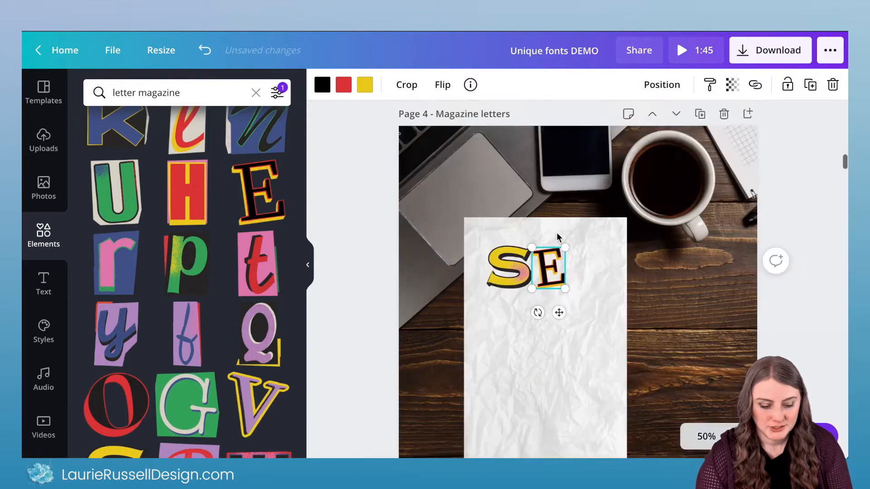
click(570, 154)
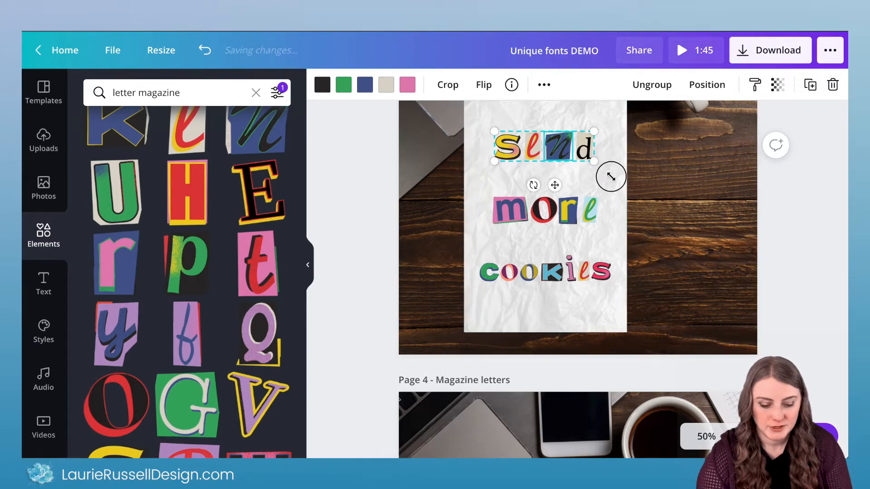
drag(594, 162, 588, 165)
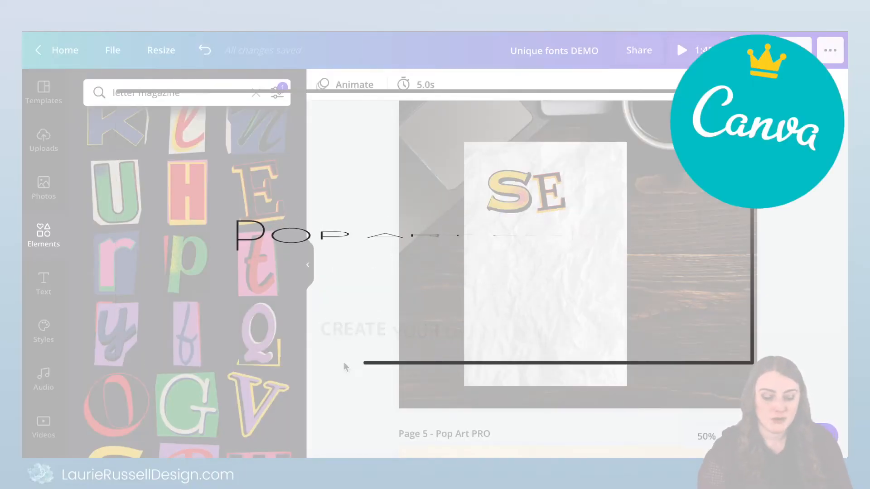
Look over the pop art lettering examples WOW on page 5 and POP ART on page 6
scroll(344, 367, down, 5)
scroll(343, 363, down, 3)
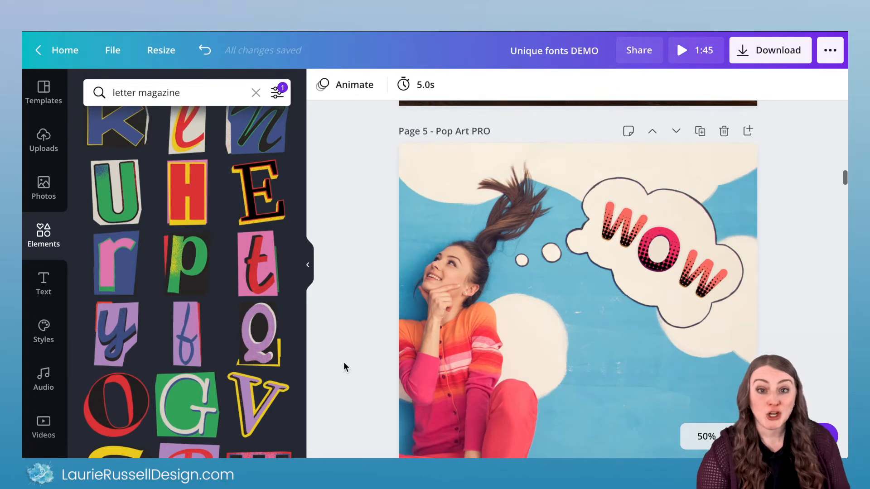
scroll(344, 367, down, 1)
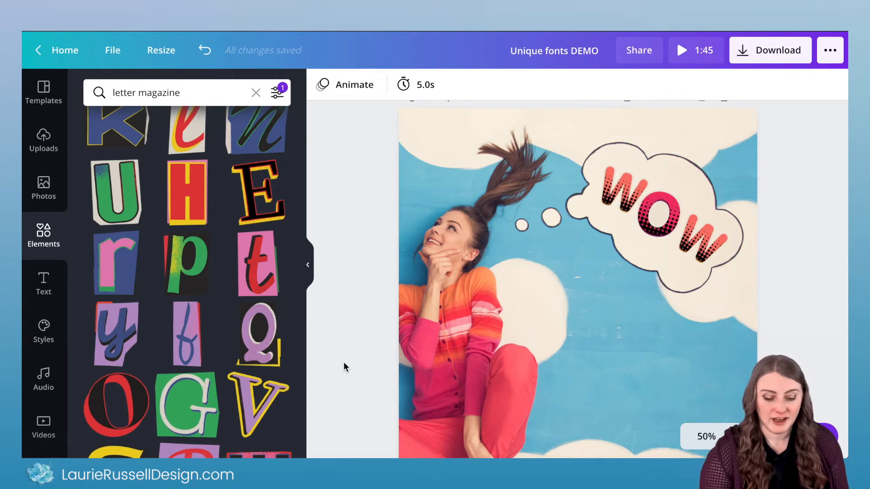
scroll(344, 362, down, 1)
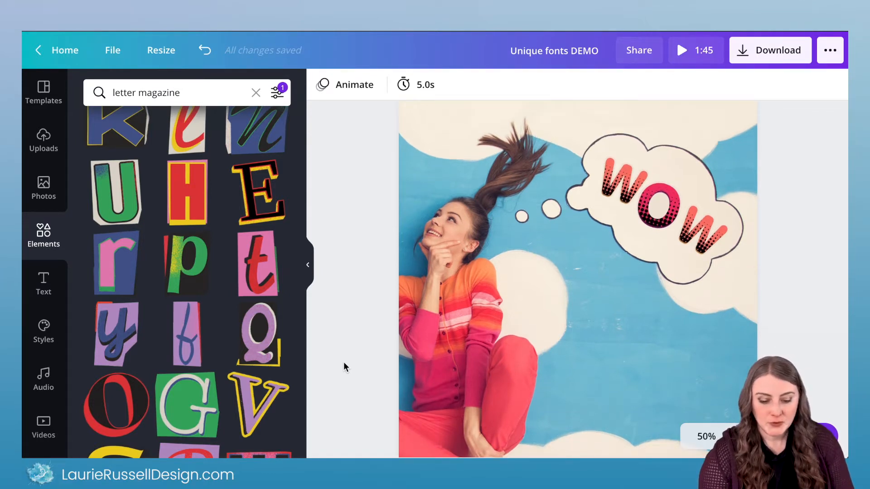
scroll(343, 367, down, 2)
scroll(343, 367, down, 5)
scroll(343, 362, down, 3)
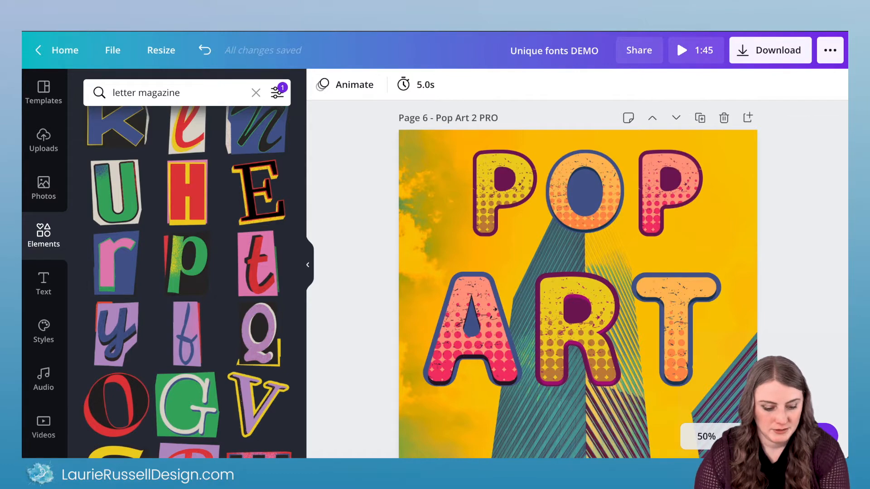
Replace the elements search with "brand:BADOKQ7rDcQ block letter"
click(197, 91)
drag(196, 91, 107, 90)
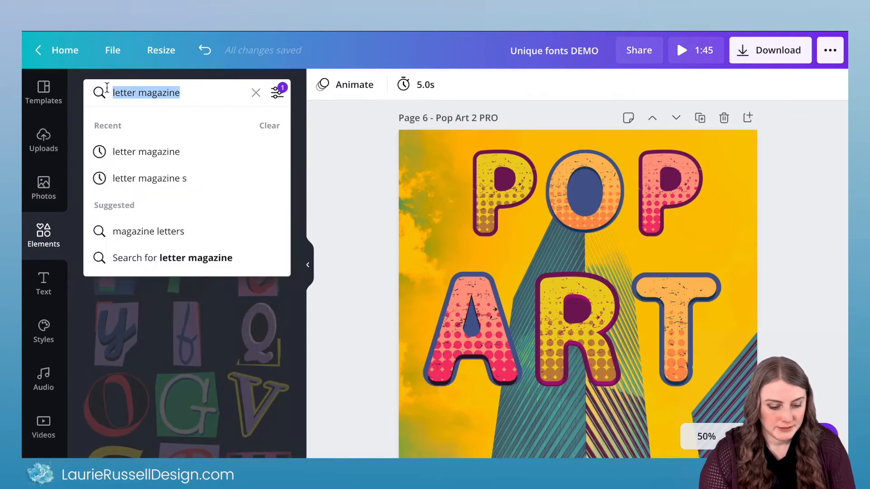
text(brand:BADOKQ7rDcQ block letter)
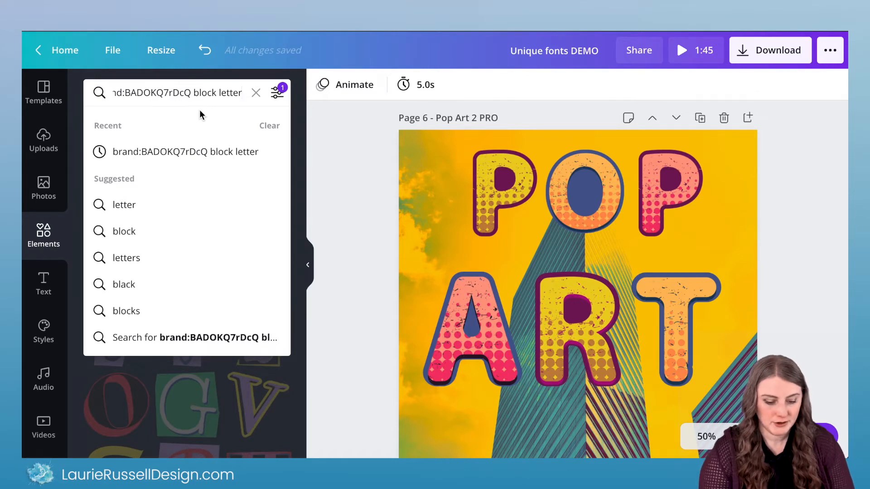
key(Return)
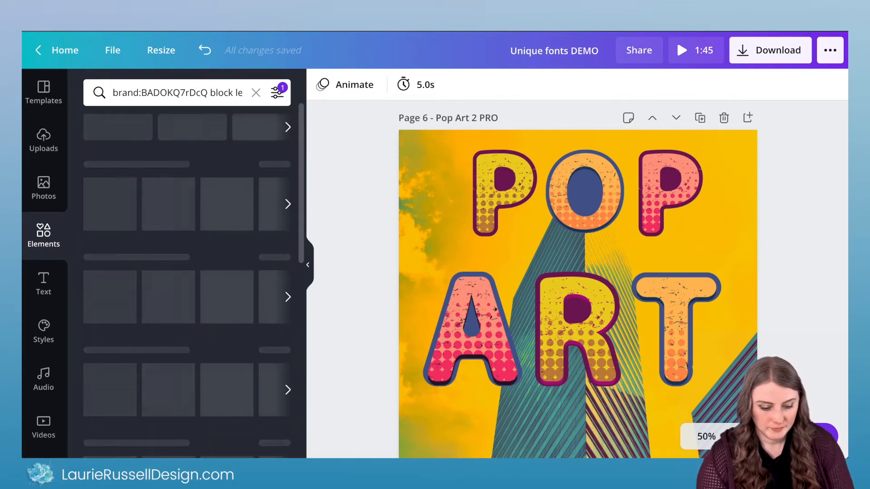
Add the green and pink dotted block letter P to the yellow building background on page 7
scroll(368, 183, down, 1)
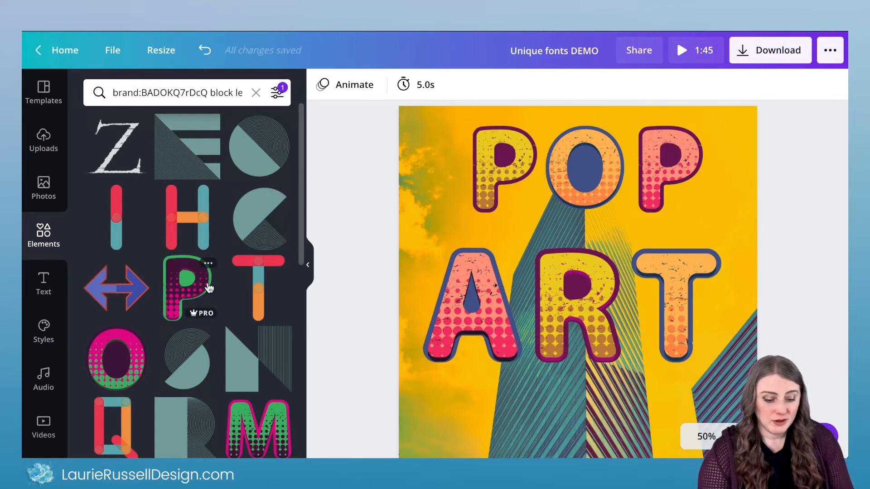
scroll(360, 284, down, 8)
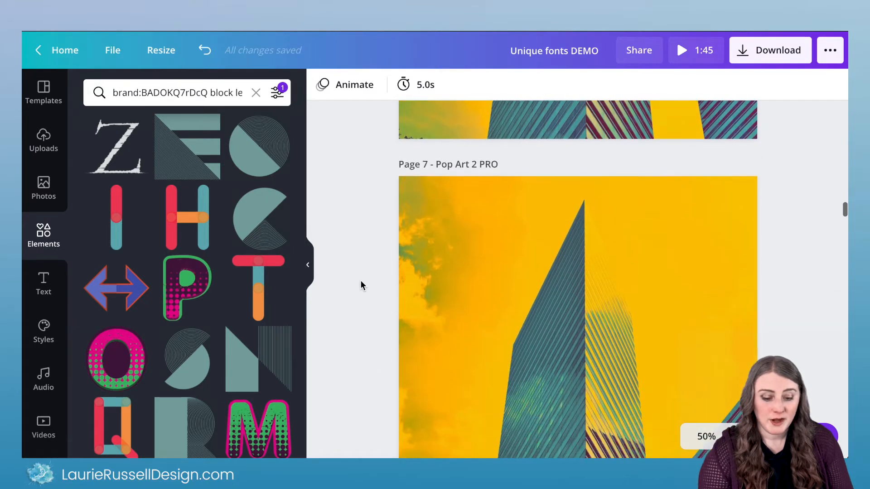
click(170, 283)
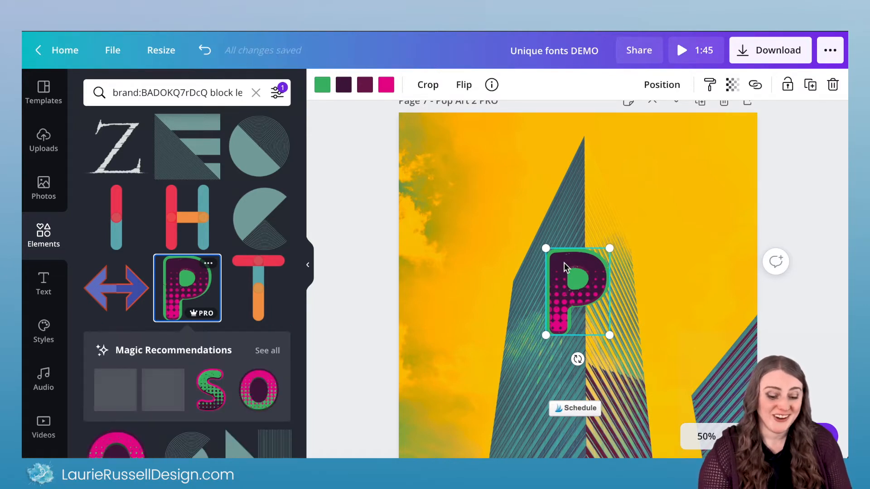
Enlarge the letter P and try recoloring its dark purple fill to light blue #7cd8ef, undoing the color
drag(546, 248, 474, 152)
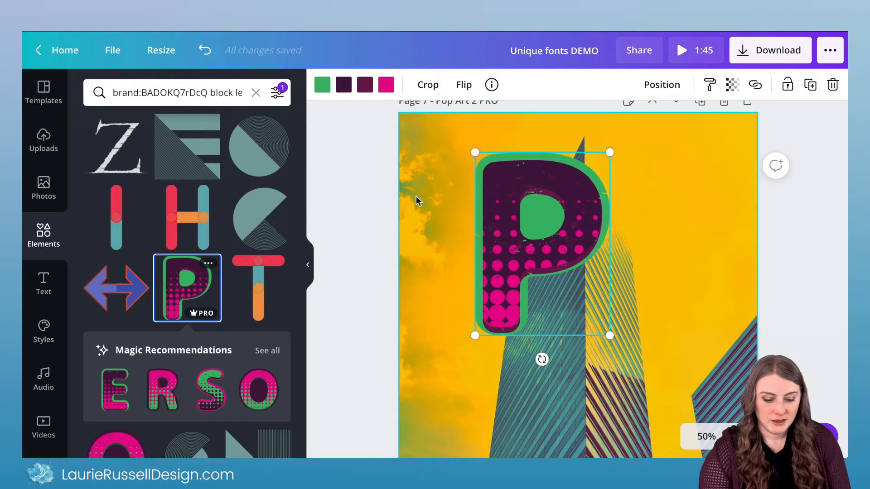
click(348, 87)
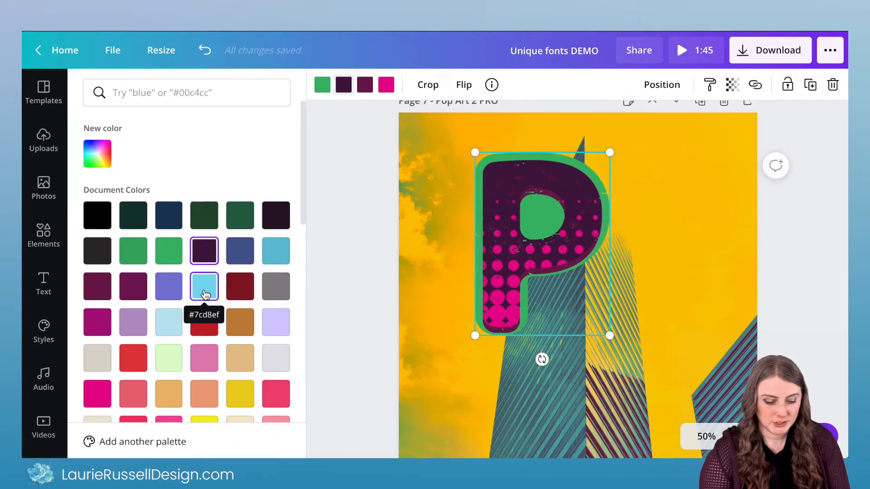
click(203, 293)
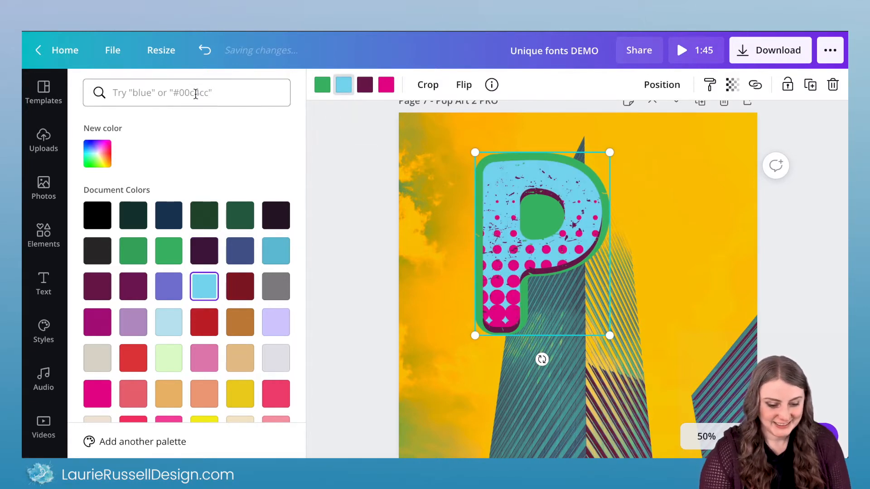
click(205, 50)
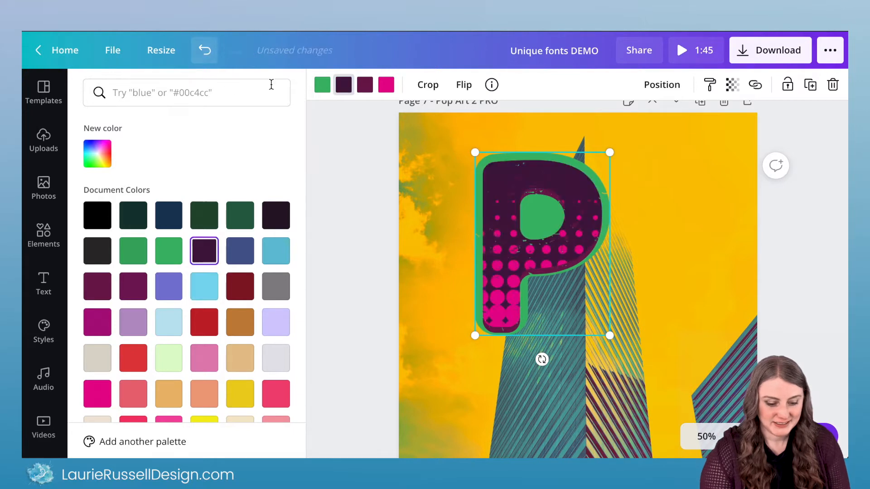
Recolor the dark magenta shadow of the letter P to light blue #7cd8ef
click(364, 89)
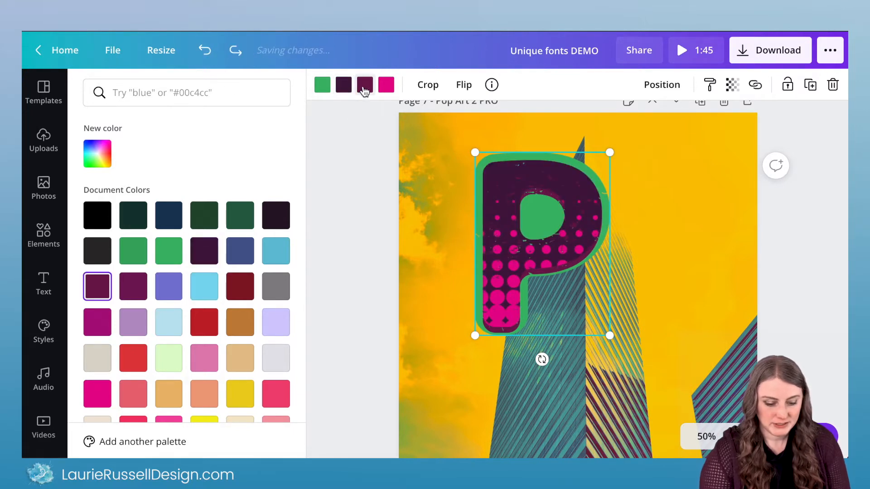
click(204, 288)
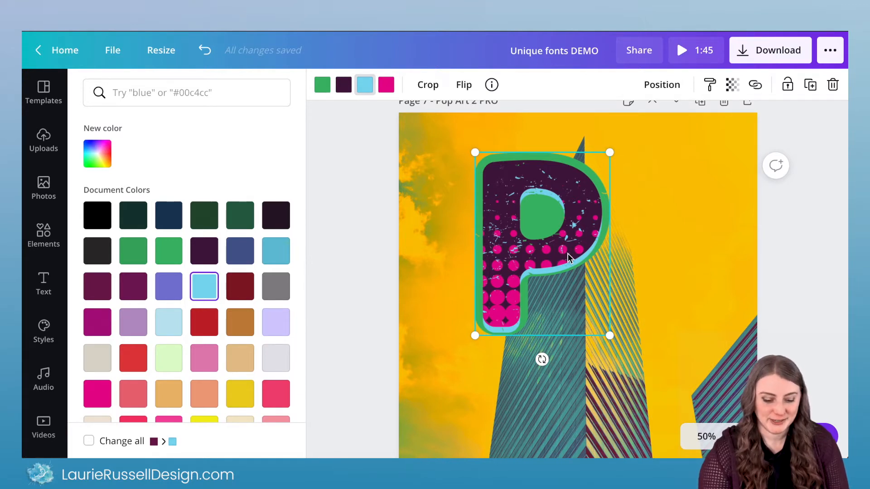
click(417, 243)
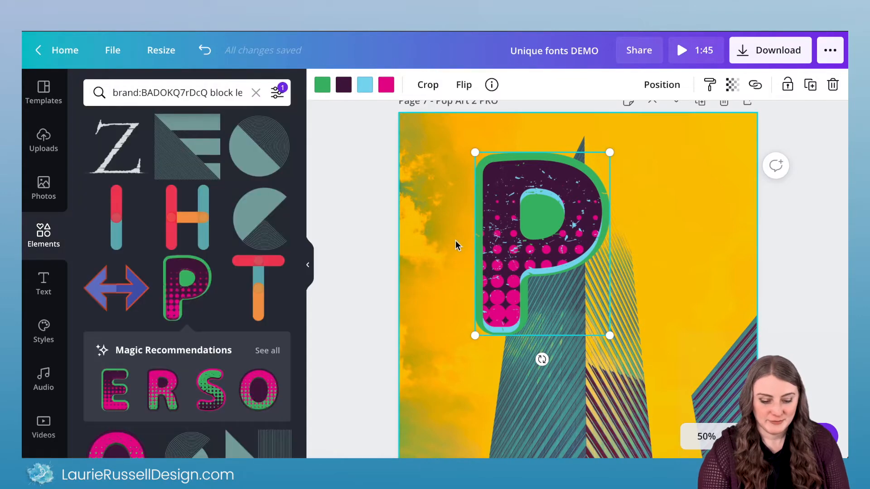
Scale down the P on page 7 and add the recommended pink and green block letter O beside it at matching height
scroll(455, 241, up, 4)
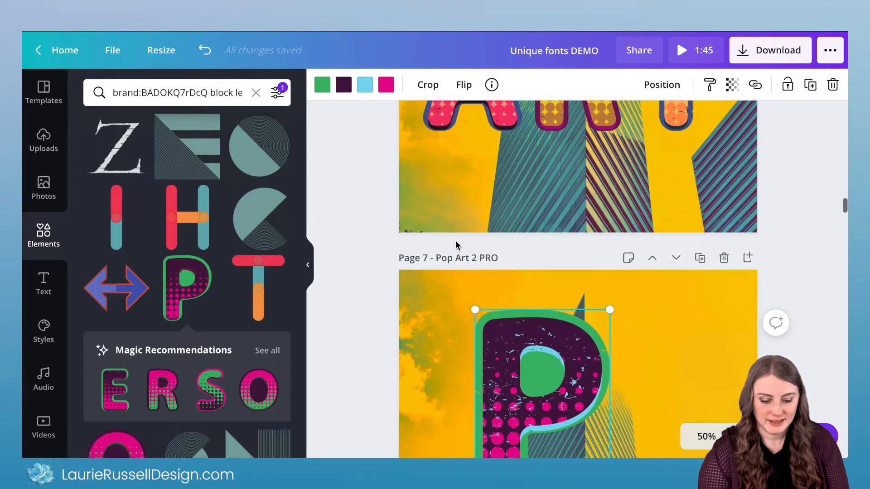
scroll(455, 240, down, 5)
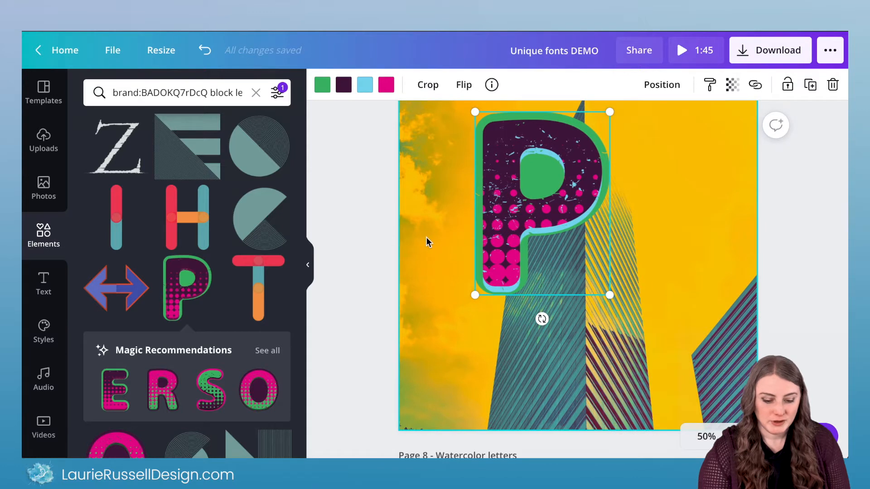
scroll(428, 241, up, 2)
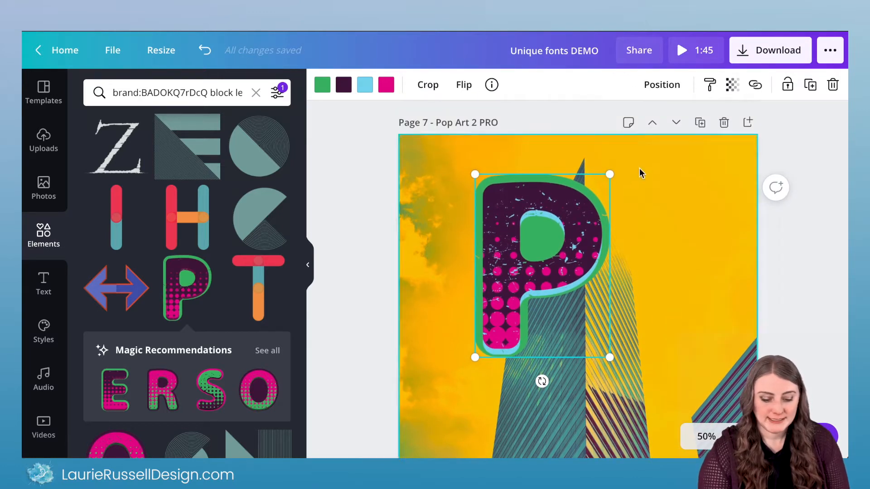
drag(609, 175, 525, 205)
click(258, 390)
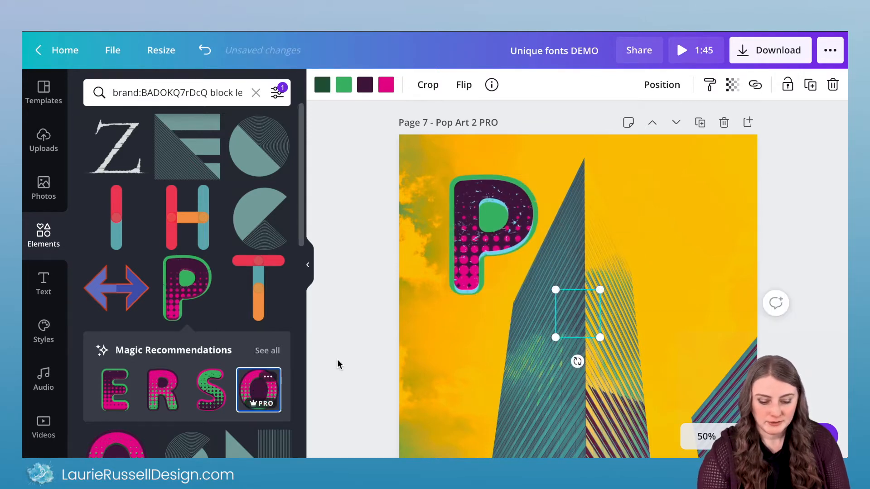
drag(592, 327, 640, 175)
drag(646, 165, 646, 166)
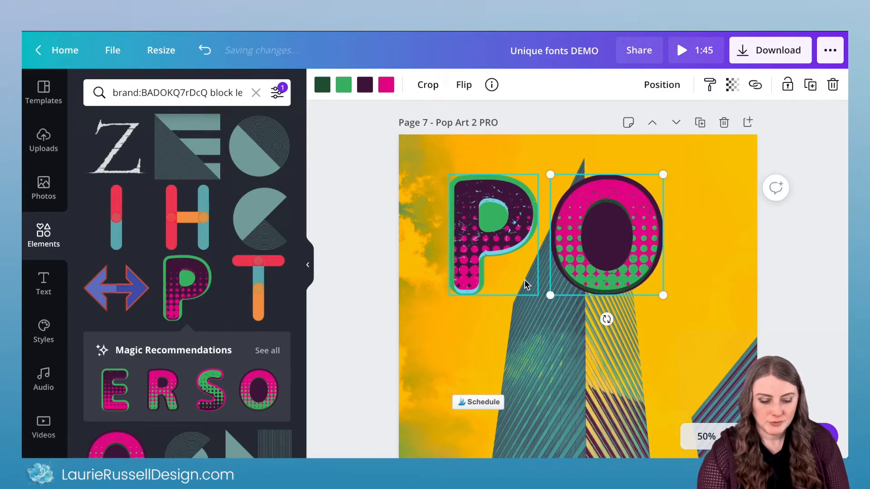
Turn on the rulers and guides for the design
scroll(527, 284, down, 2)
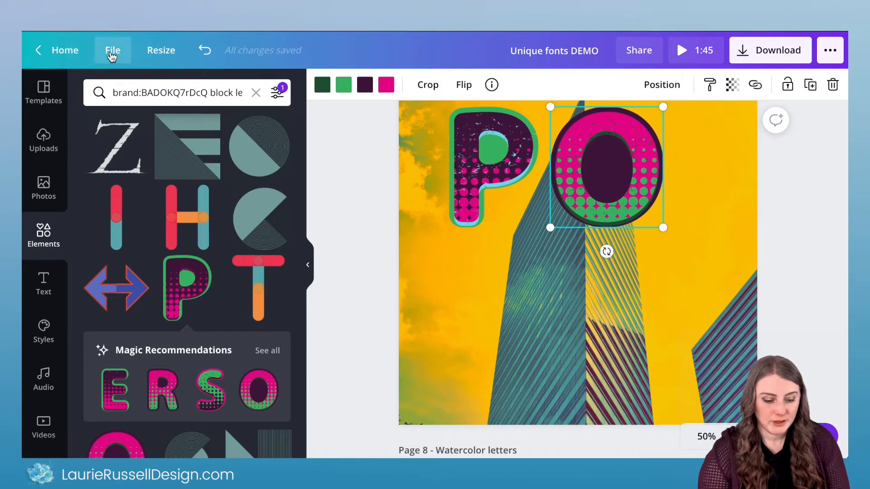
click(112, 53)
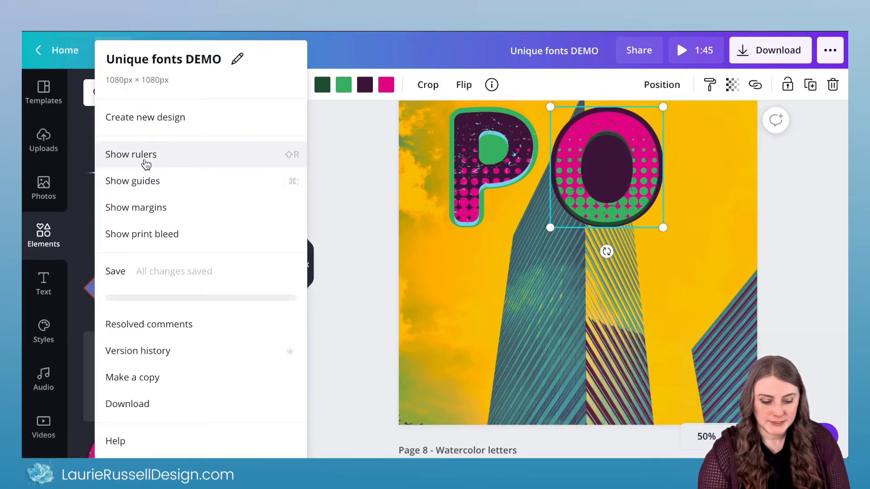
click(146, 164)
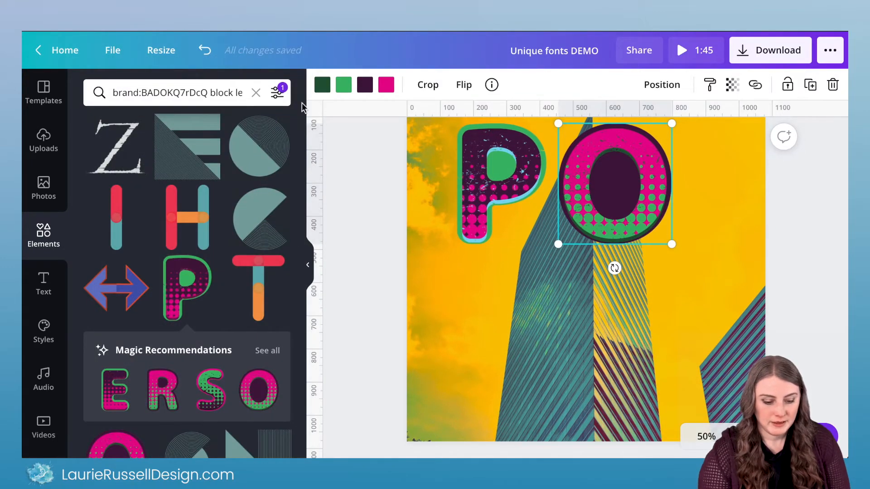
click(113, 50)
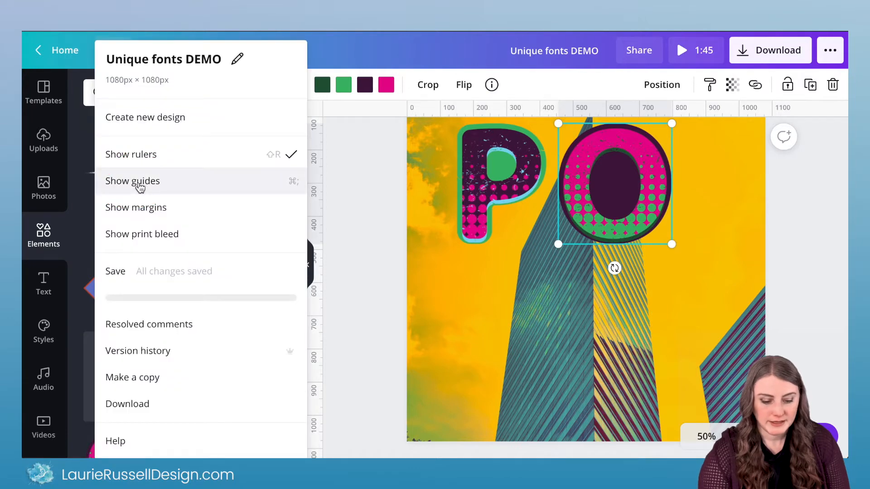
click(139, 186)
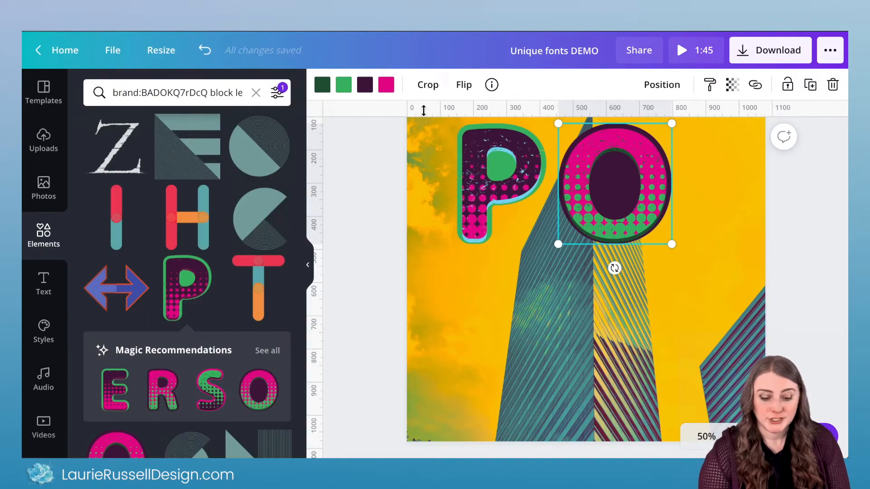
Place two horizontal guides across page 7 at 612 and 784 on the vertical ruler
drag(423, 110, 432, 286)
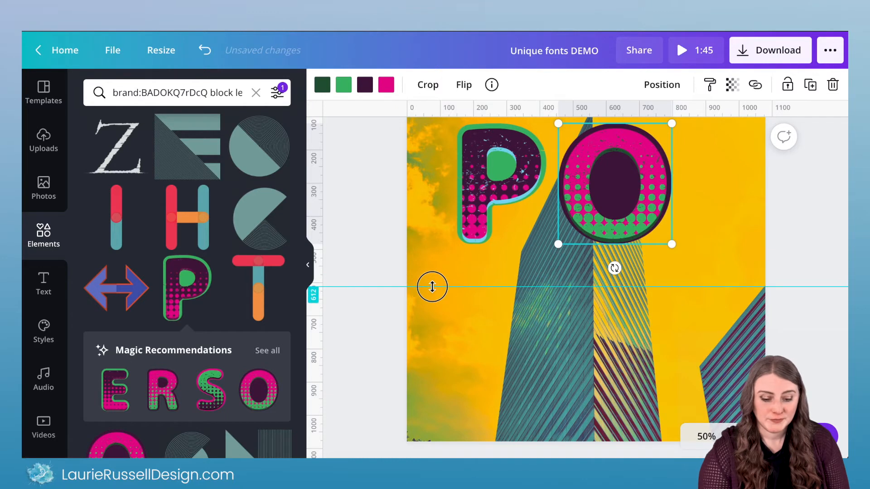
drag(433, 113, 439, 344)
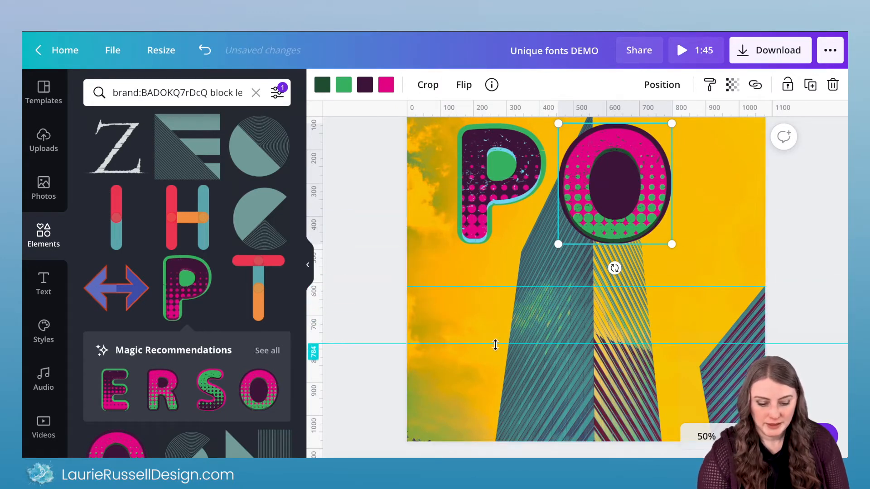
drag(495, 345, 495, 345)
Move the P and O down and scale both to fit exactly between the two horizontal guides
drag(509, 197, 490, 300)
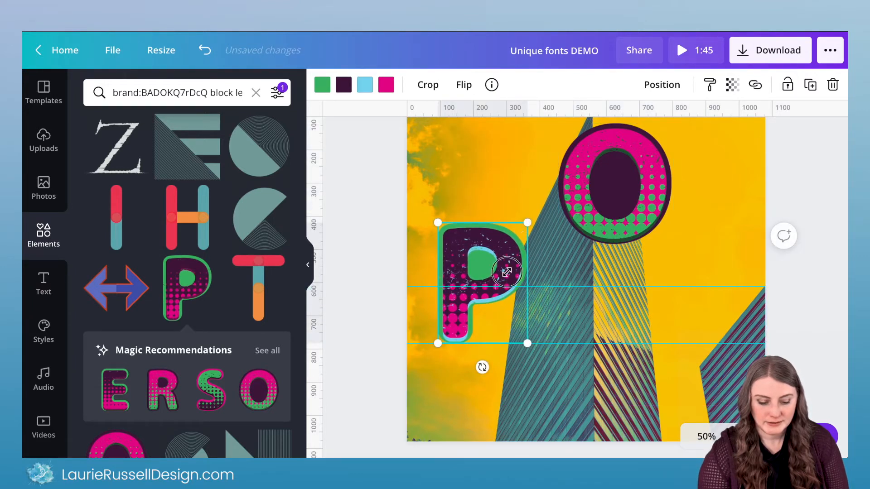
drag(506, 272, 492, 293)
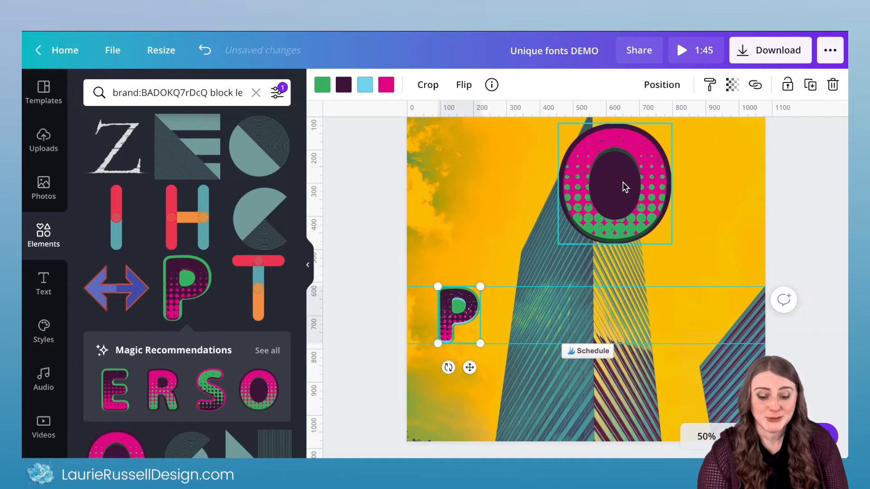
drag(625, 183, 566, 279)
drag(605, 222, 549, 289)
Duplicate the letter P and place the copy after the O to spell POP
click(452, 325)
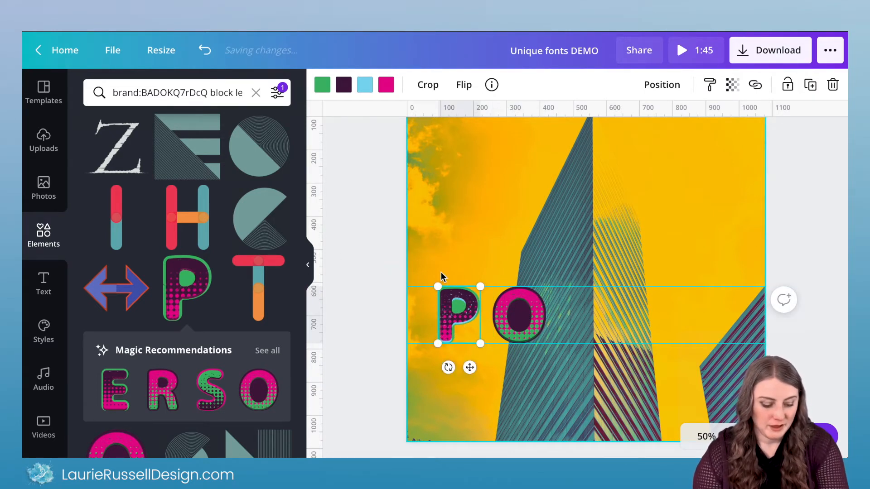
key(alt)
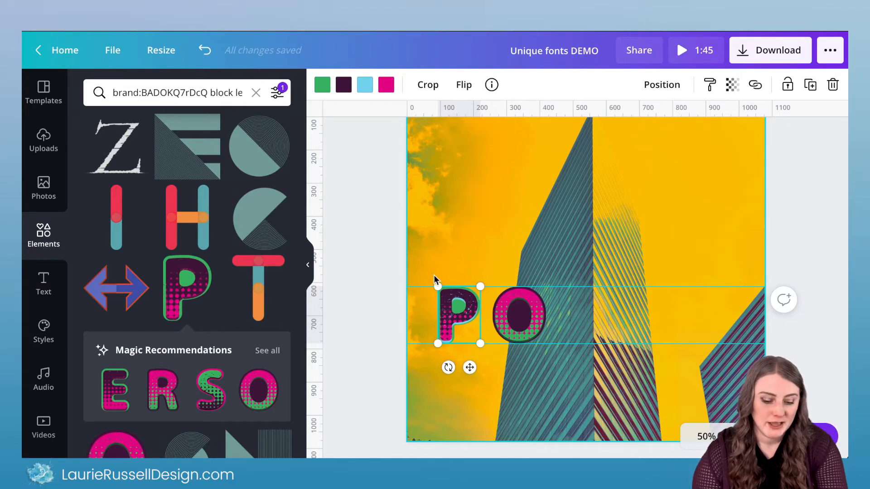
drag(451, 325, 576, 324)
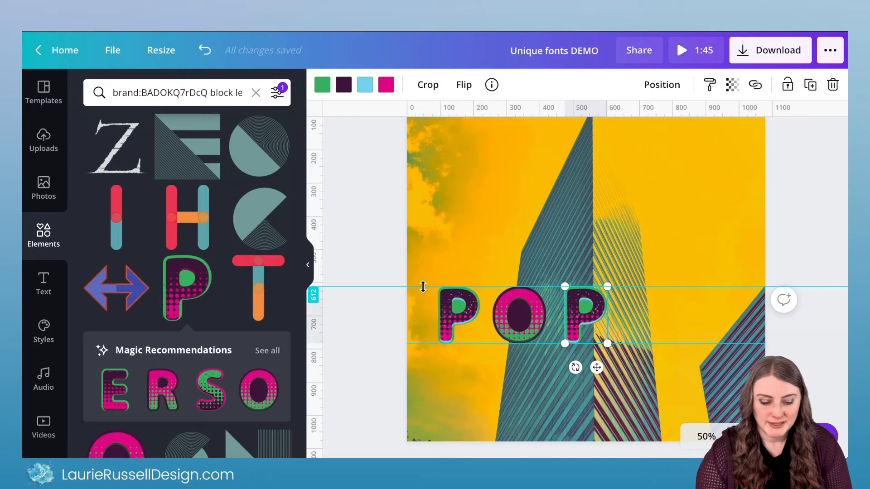
Remove both horizontal guides from the page
drag(423, 286, 434, 455)
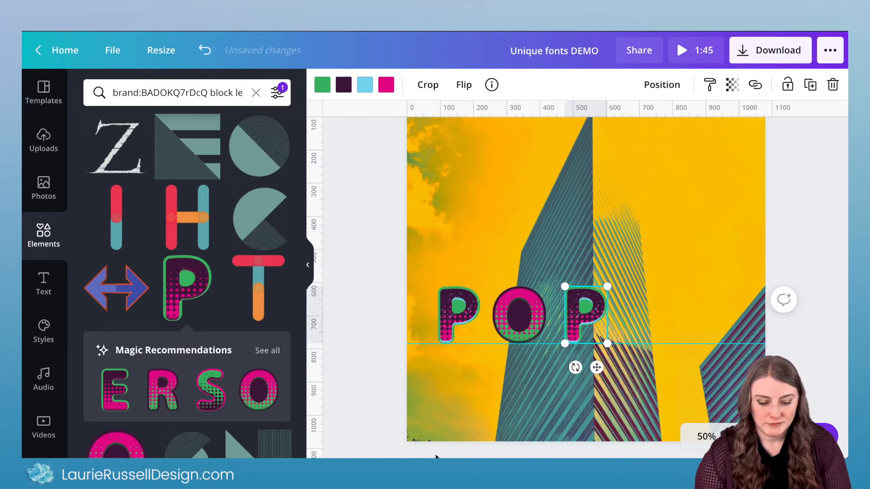
scroll(432, 350, down, 1)
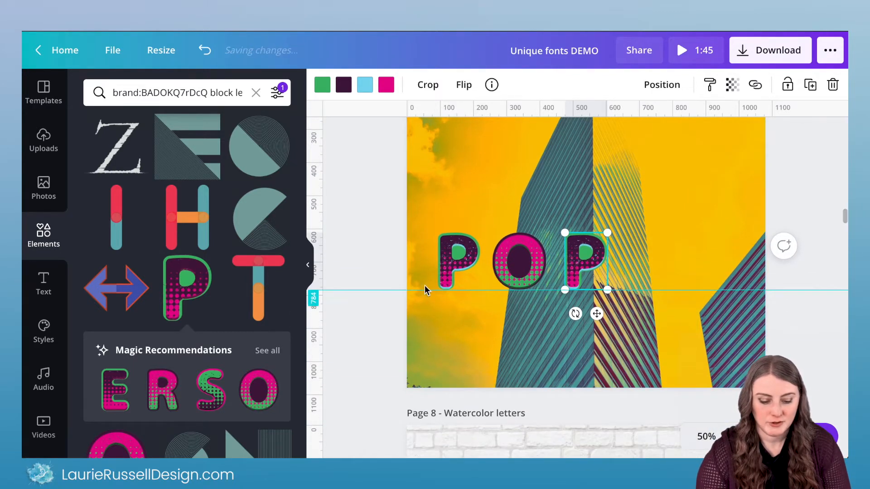
drag(424, 289, 434, 404)
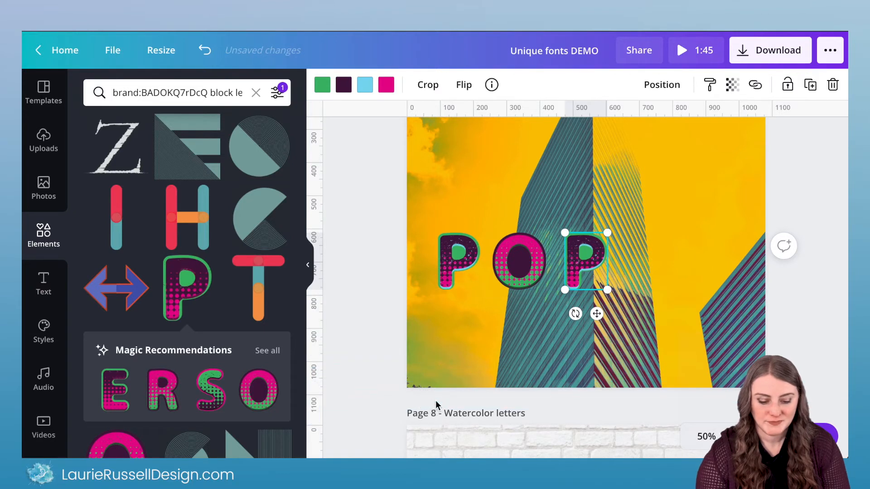
Select the three POP letters and space them evenly horizontally
scroll(395, 281, up, 1)
drag(376, 308, 698, 311)
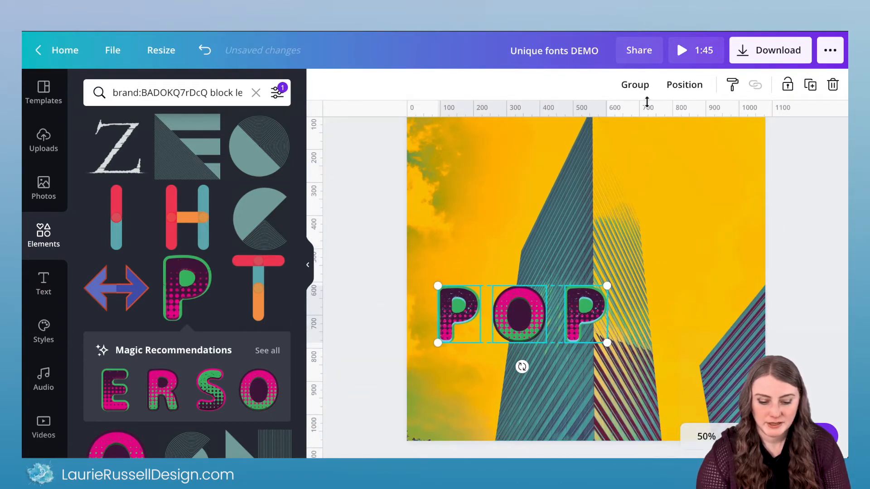
click(691, 94)
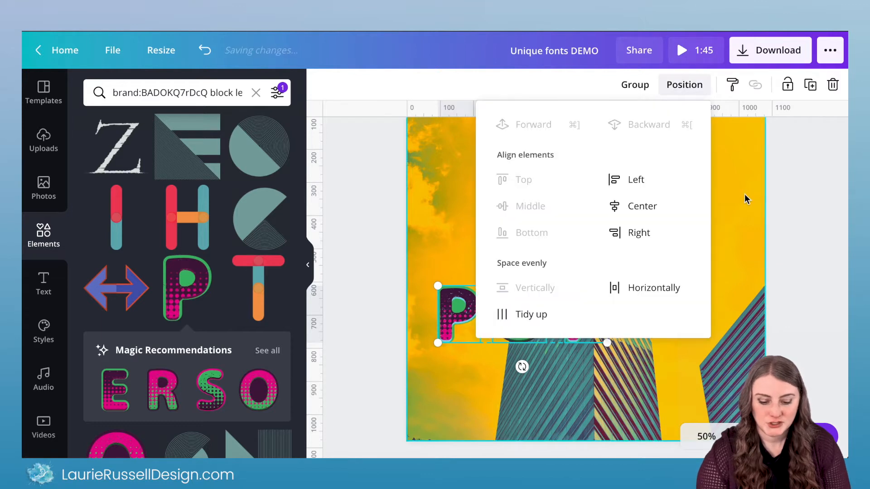
click(654, 290)
click(490, 294)
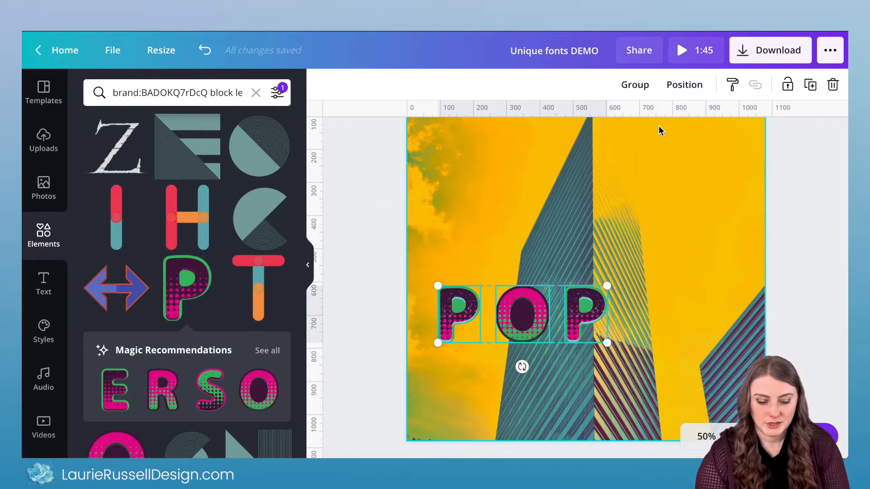
Group the POP letters, enlarge the group to span most of the page width, and center it horizontally
click(635, 85)
drag(606, 286, 679, 173)
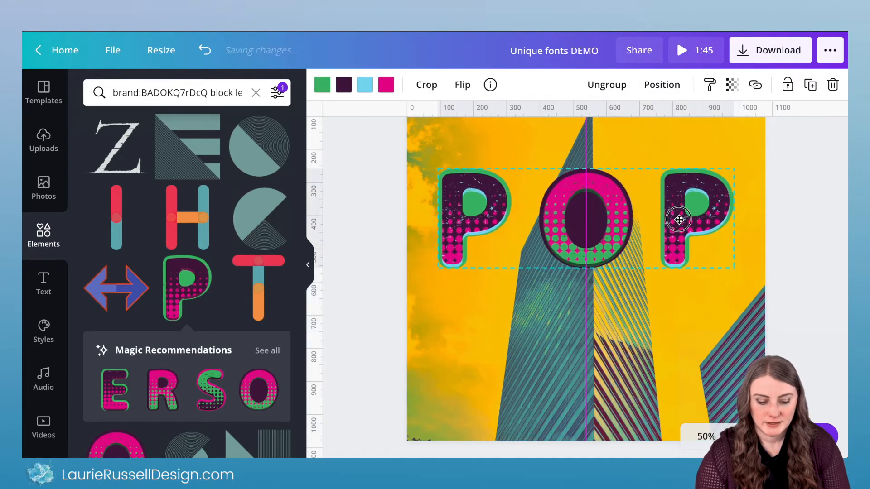
click(381, 192)
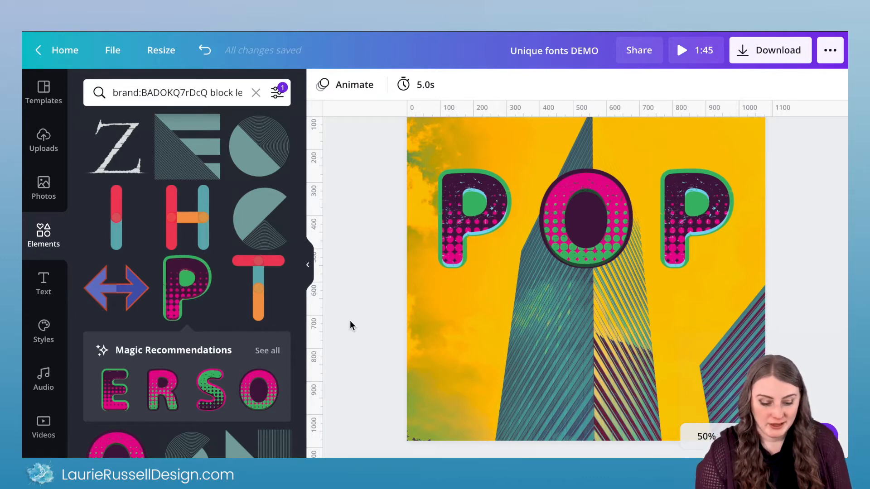
Look over the watercolor lettering example PAINT on page 8
scroll(350, 322, down, 6)
scroll(350, 322, down, 2)
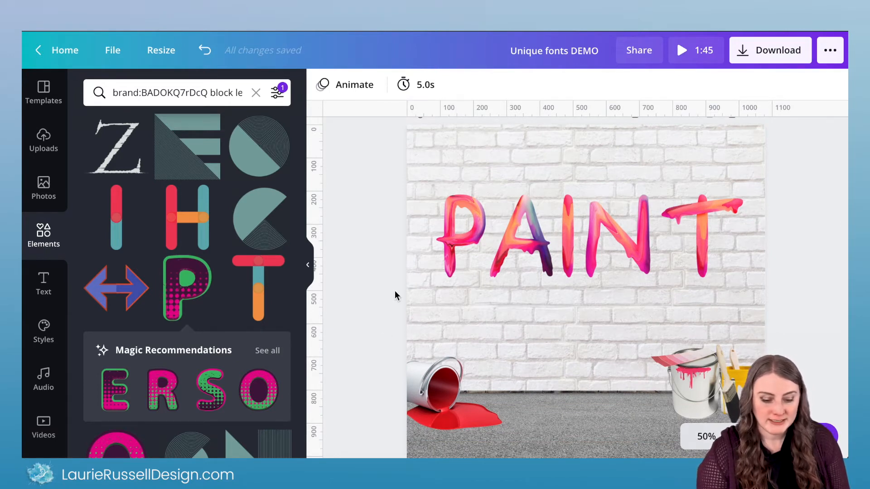
click(469, 240)
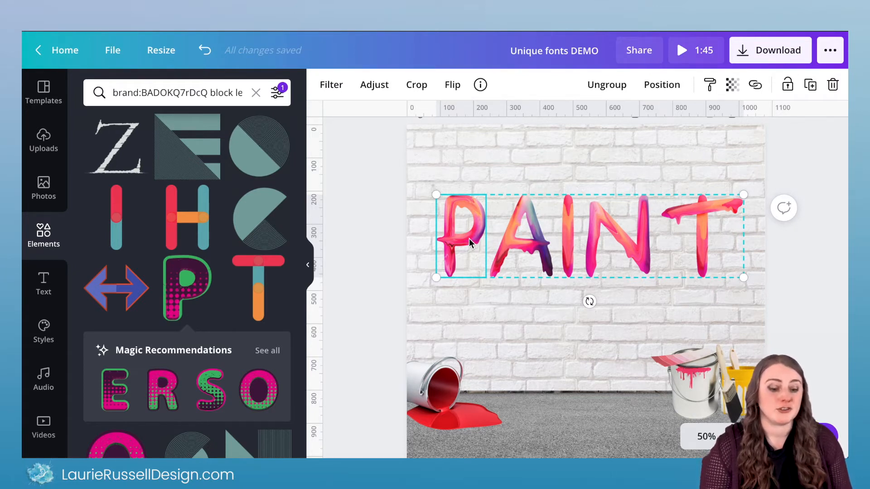
Search the elements for "letter A" and try the pink, navy and orange patterned A on the page
click(196, 93)
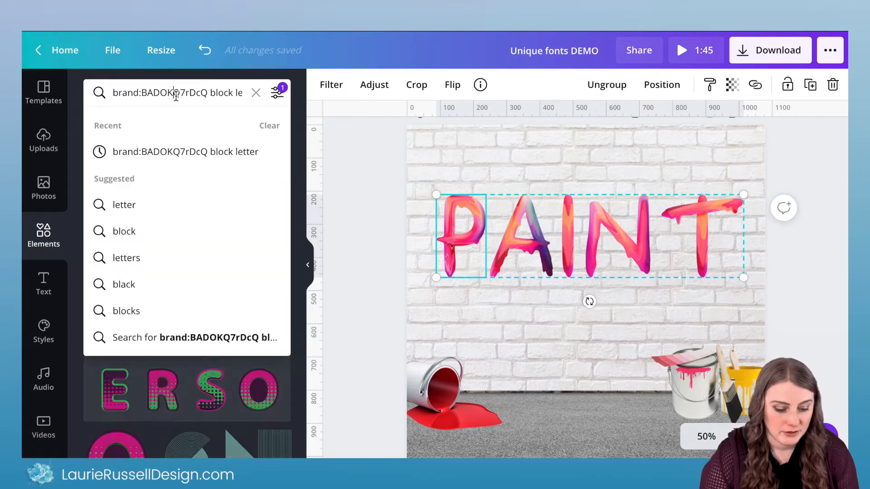
click(255, 92)
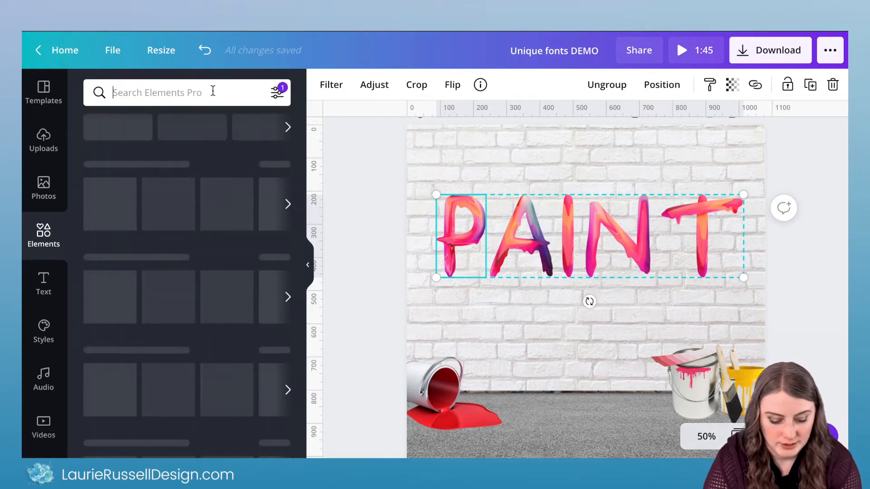
text(letter)
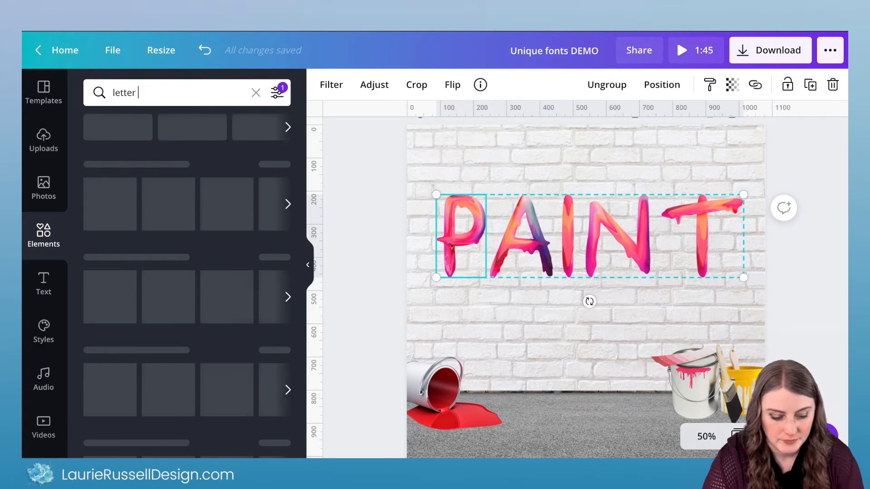
text( A)
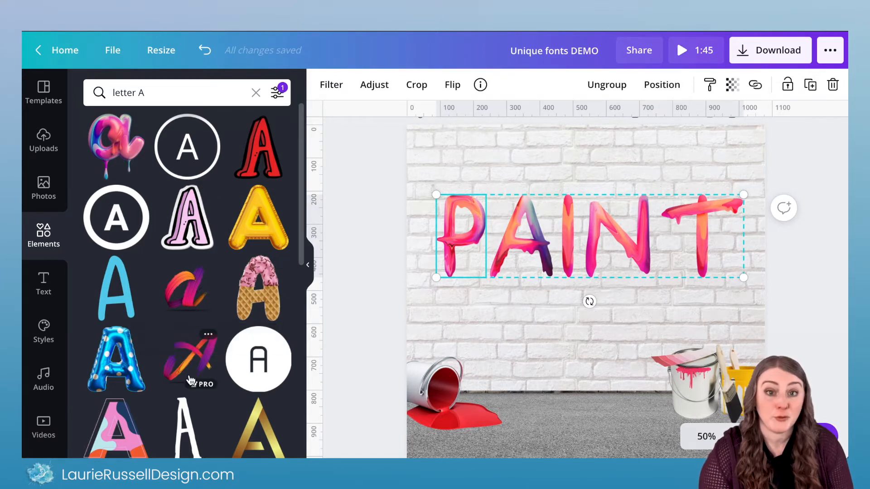
scroll(189, 374, down, 2)
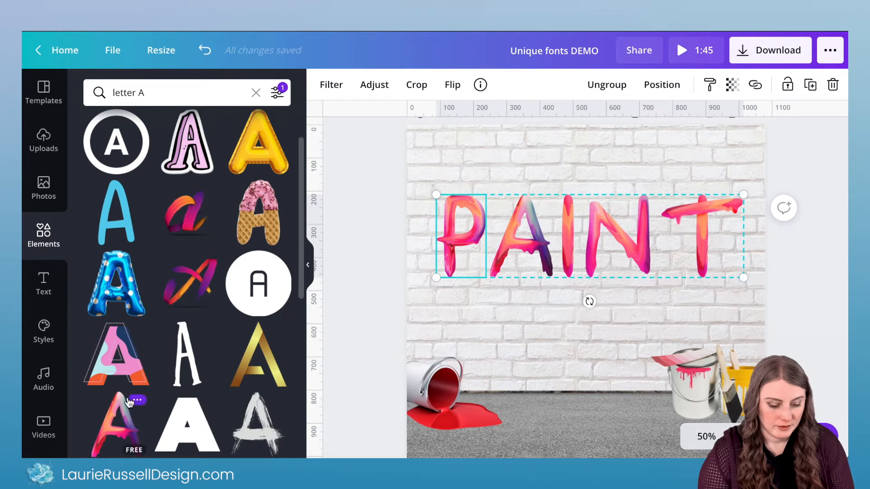
click(116, 359)
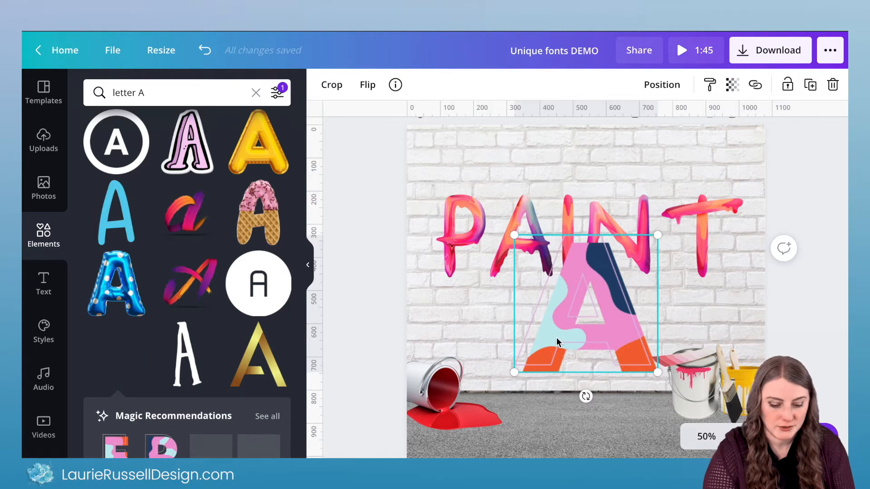
key(Delete)
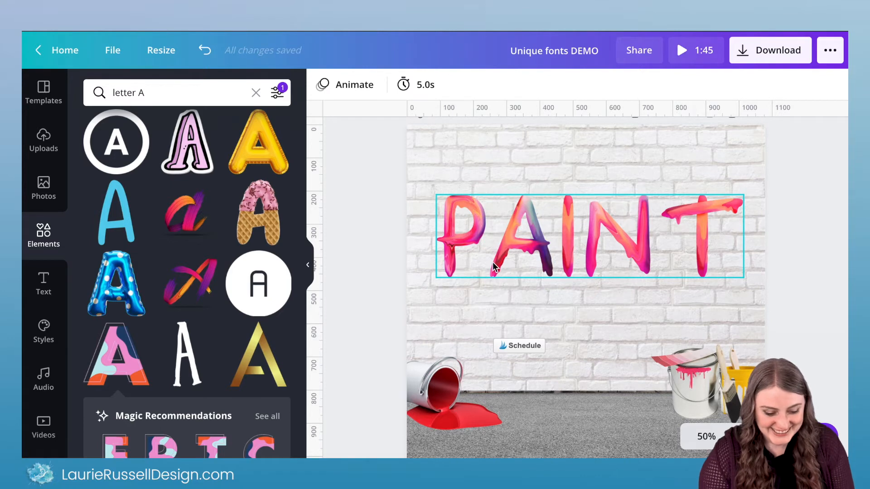
Search the elements for "letter watercolor"
click(165, 93)
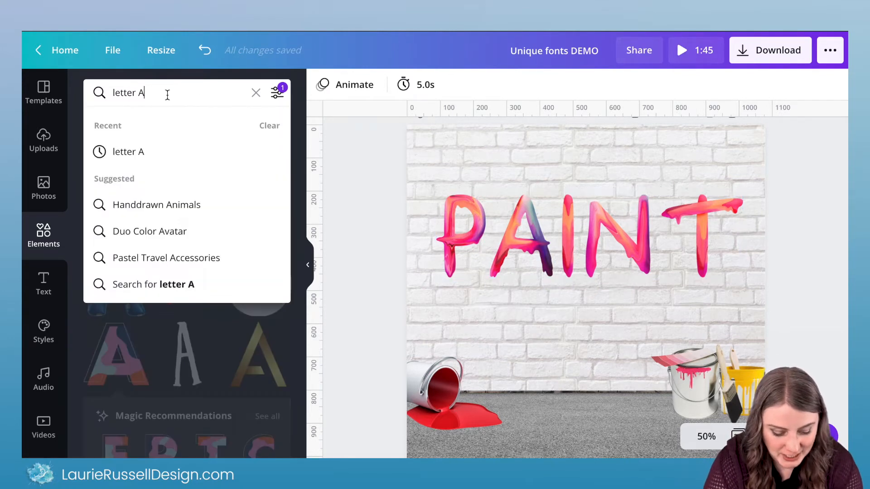
key(BackSpace)
key(BackSpace)
text(wat)
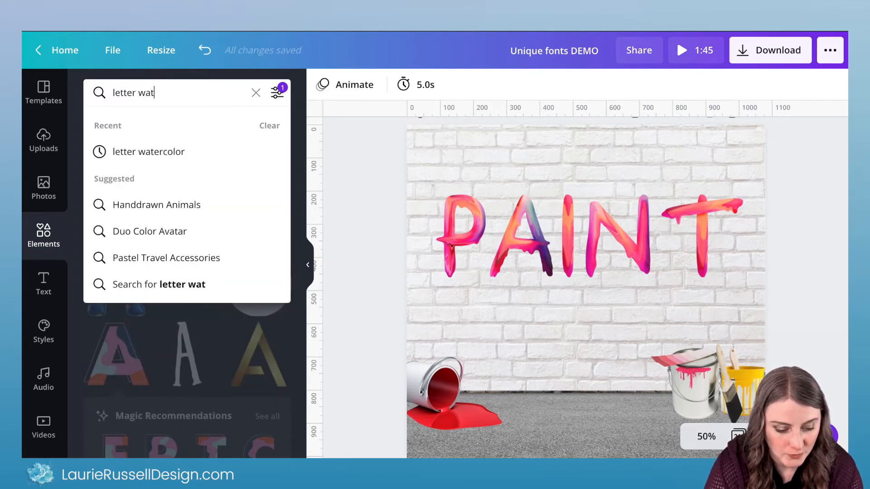
text(ercolor)
key(Return)
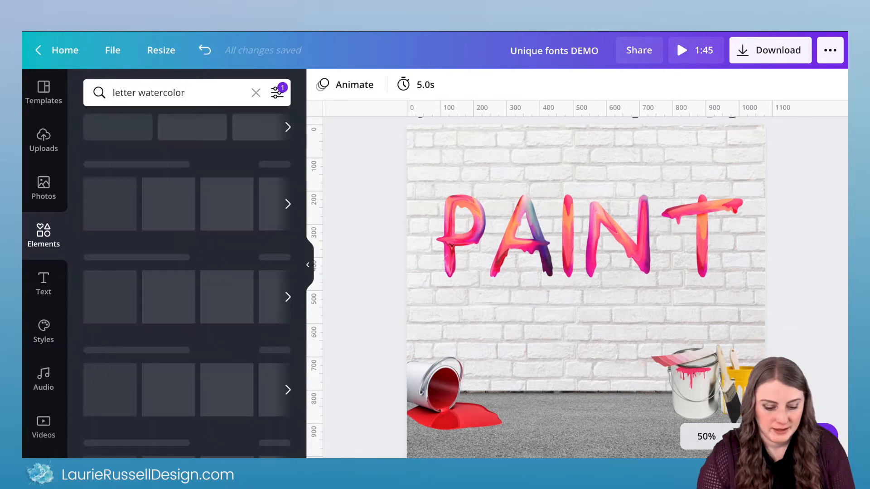
On page 9, Watercolor letters, inspect the full uncropped image behind the asphalt ground photo
click(440, 209)
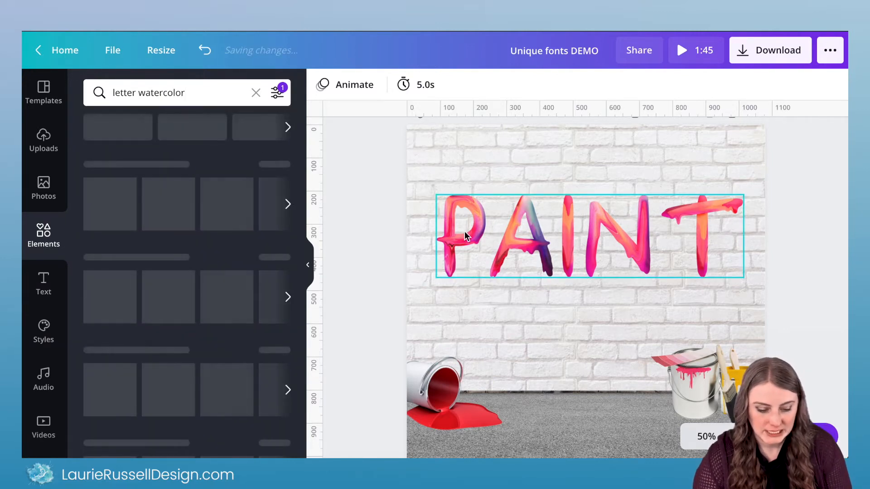
scroll(463, 231, down, 3)
scroll(464, 231, down, 6)
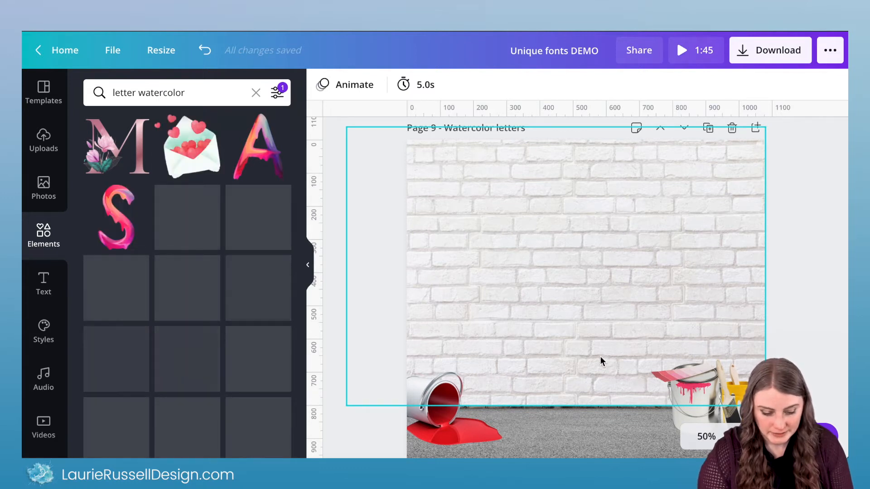
scroll(560, 355, down, 2)
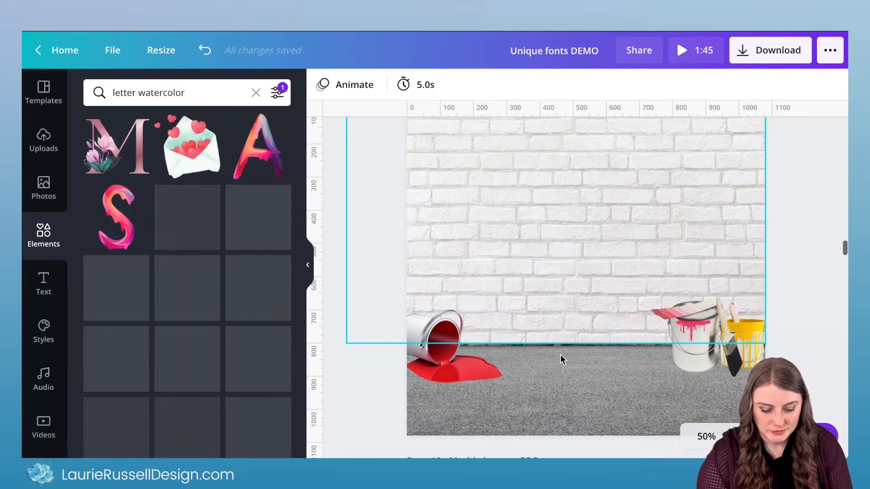
click(577, 388)
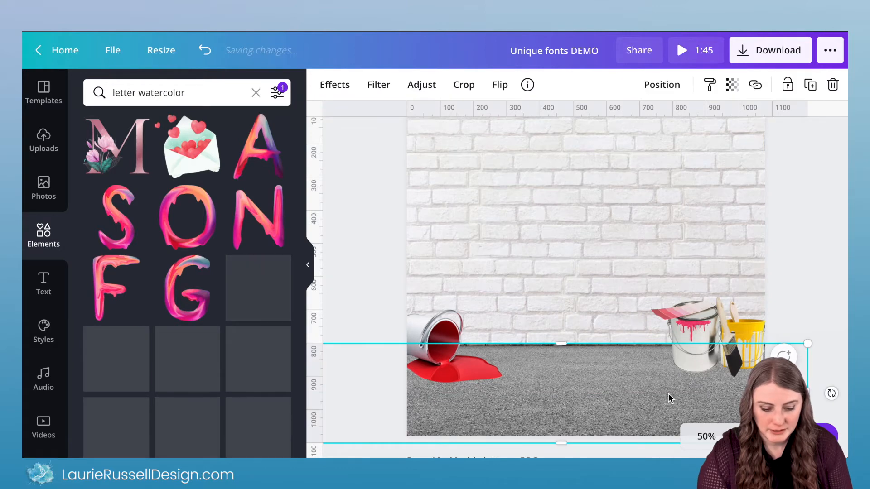
click(467, 86)
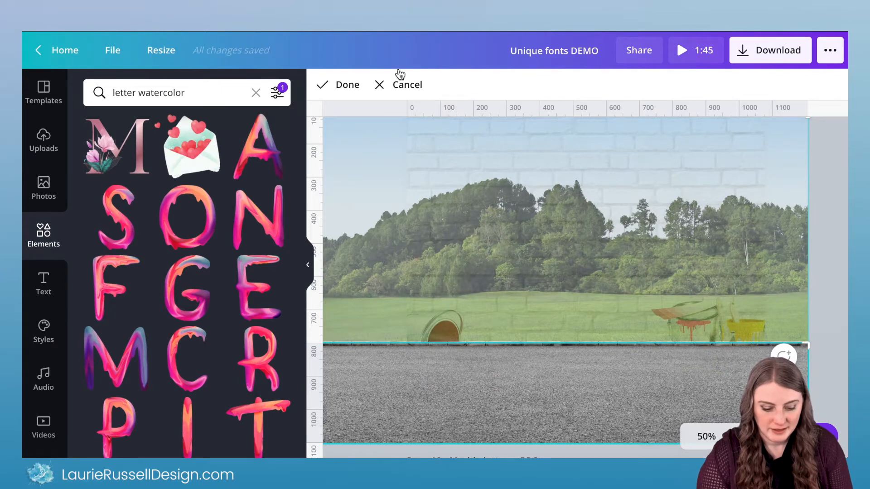
click(343, 85)
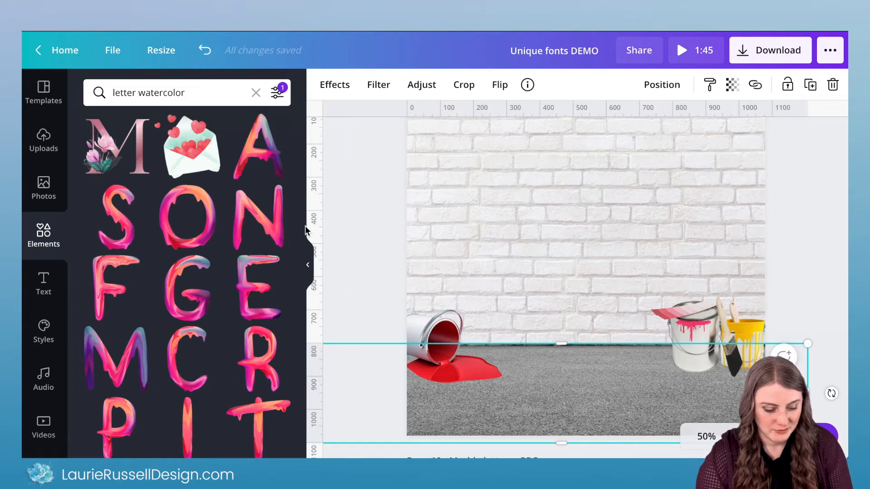
Add the dripping watercolor letters P, A and I to page 9, with P and I placed apart on the brick wall
click(117, 424)
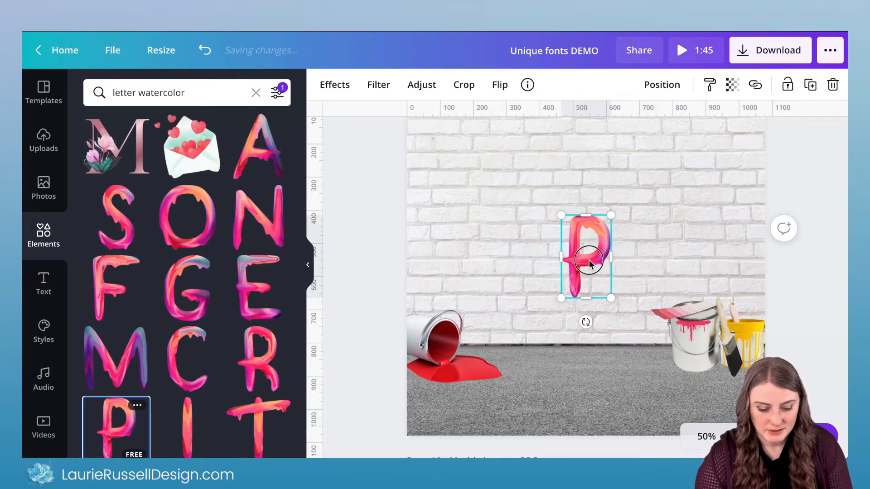
drag(588, 259, 504, 203)
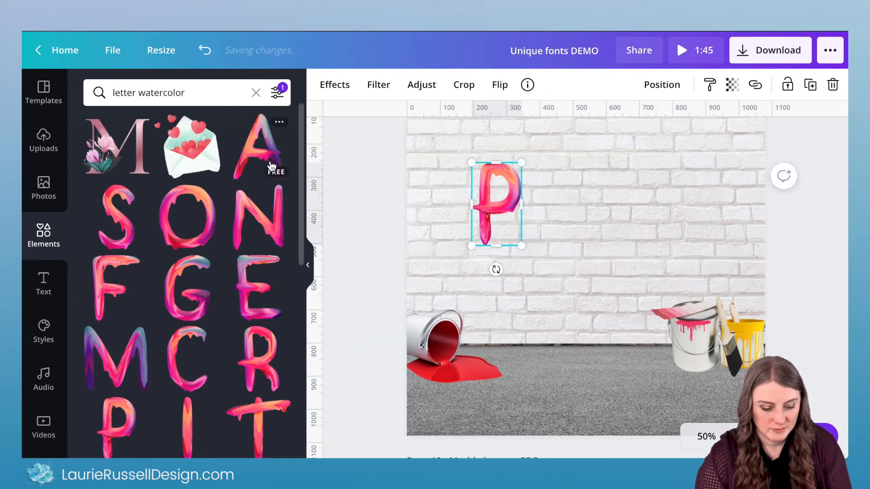
click(259, 146)
click(193, 438)
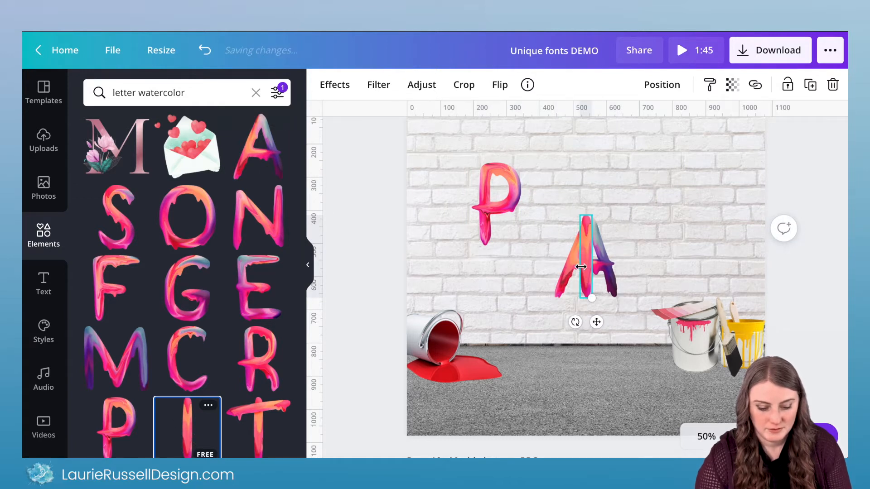
drag(594, 323, 632, 265)
click(613, 262)
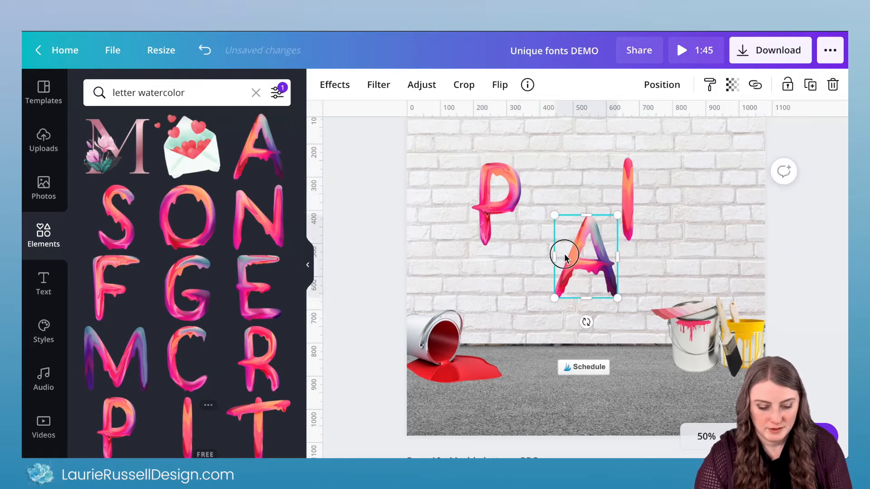
Arrange the letters P, A and I side by side in a level row on the brick wall
drag(564, 254, 545, 221)
drag(490, 210, 476, 198)
drag(521, 207, 515, 207)
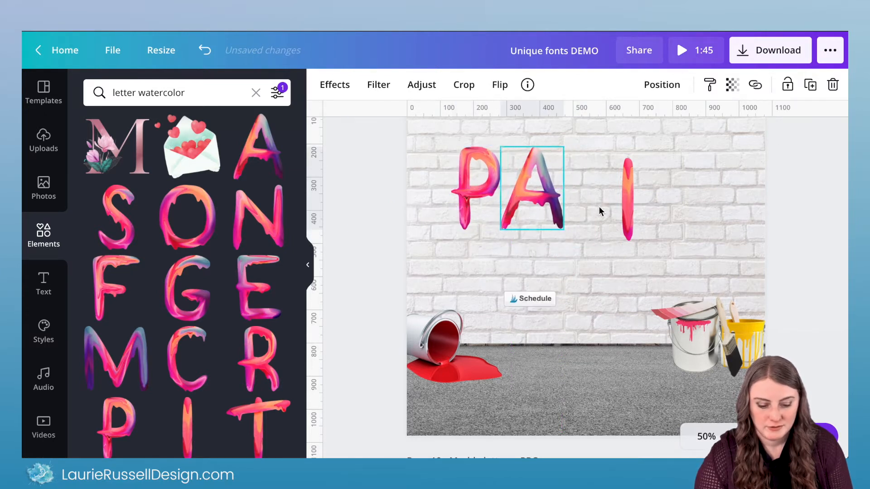
drag(613, 197, 590, 196)
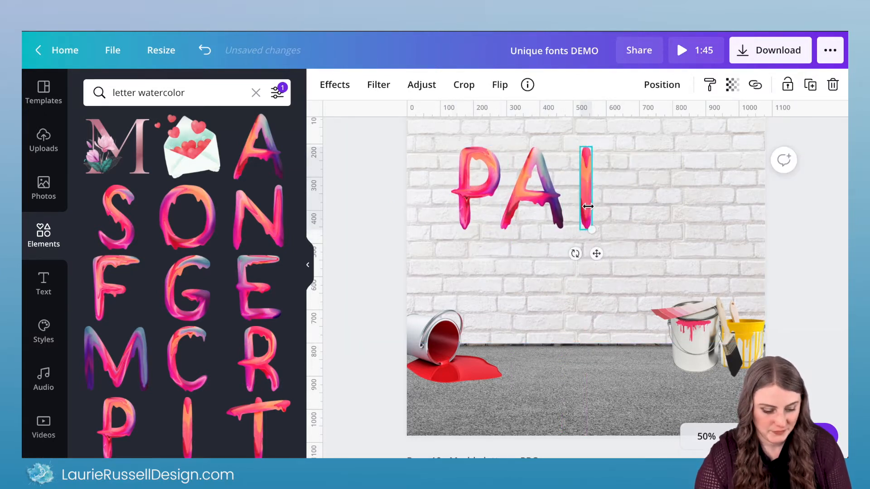
Add the matching watercolor letters N and T and place them after the I to spell PAINT
click(282, 235)
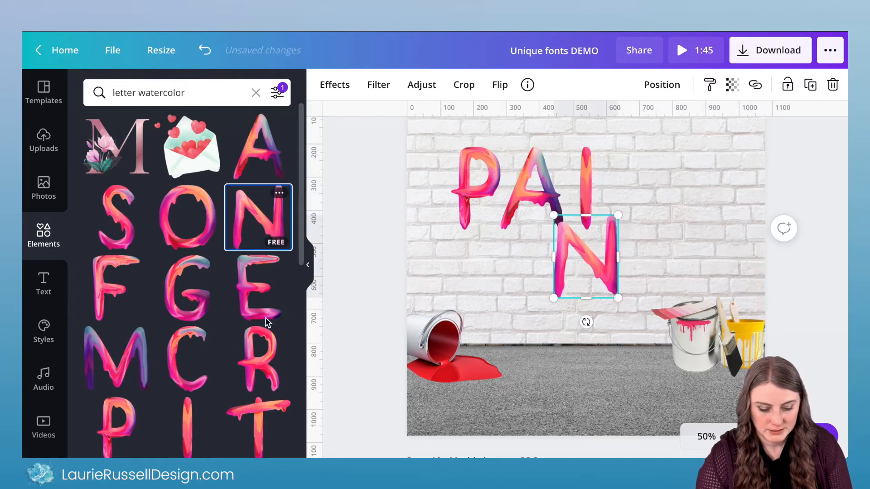
click(262, 403)
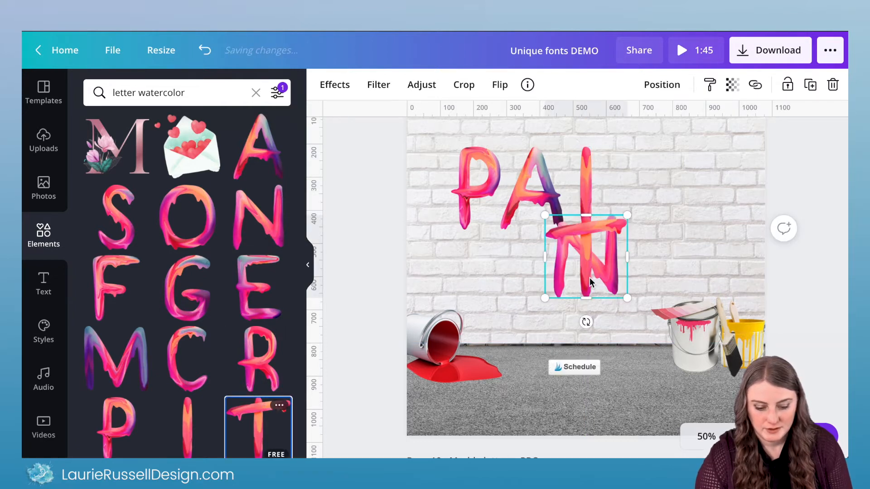
drag(577, 273, 689, 216)
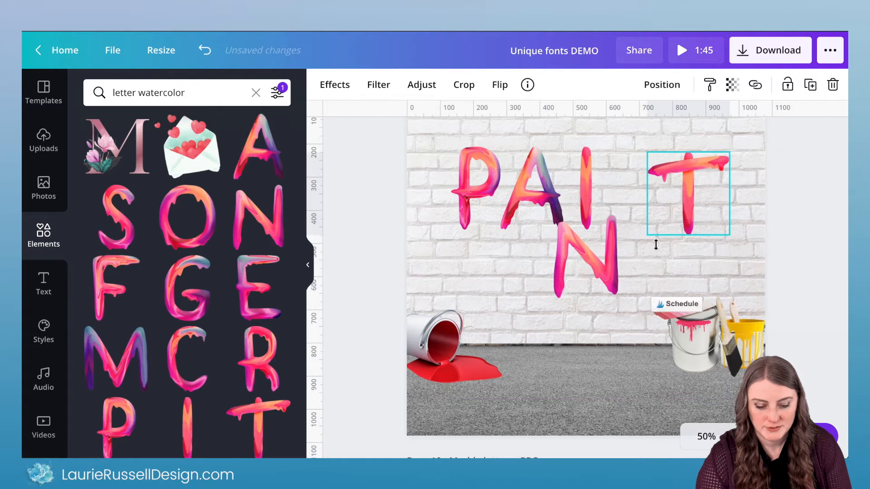
drag(617, 278, 653, 227)
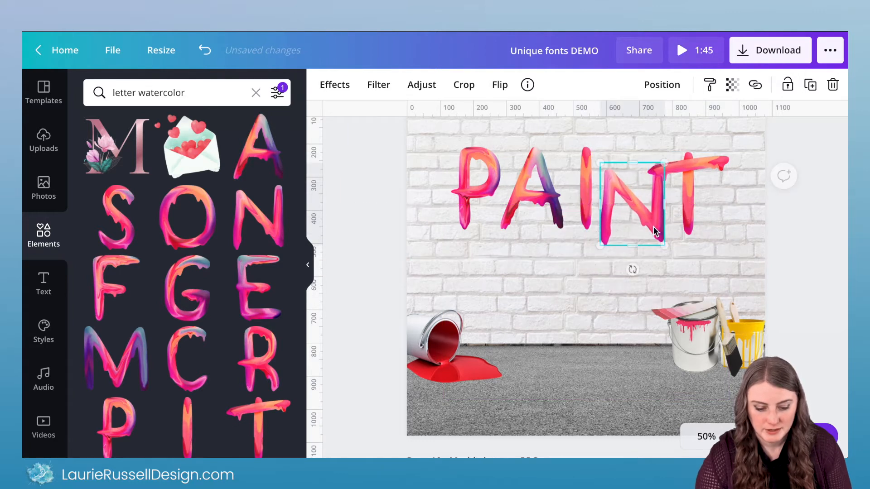
Select all the PAINT letters together with the brick wall and align them vertically to the middle
scroll(653, 227, up, 1)
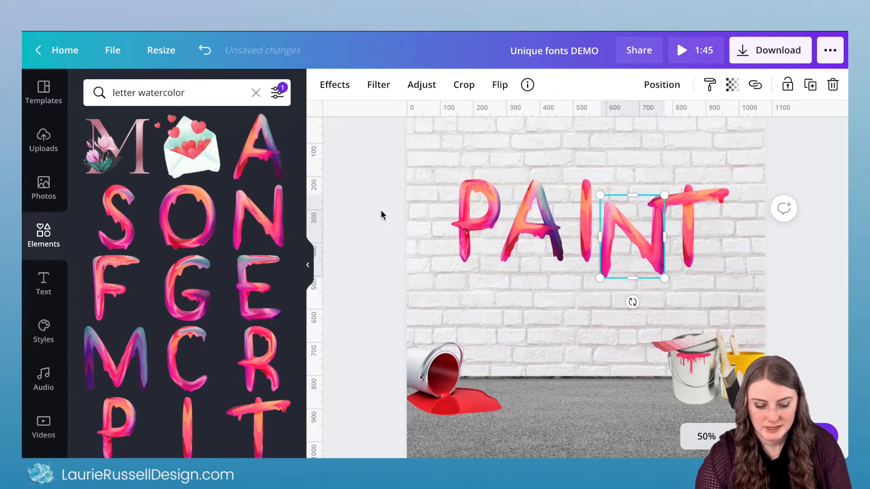
drag(380, 210, 689, 238)
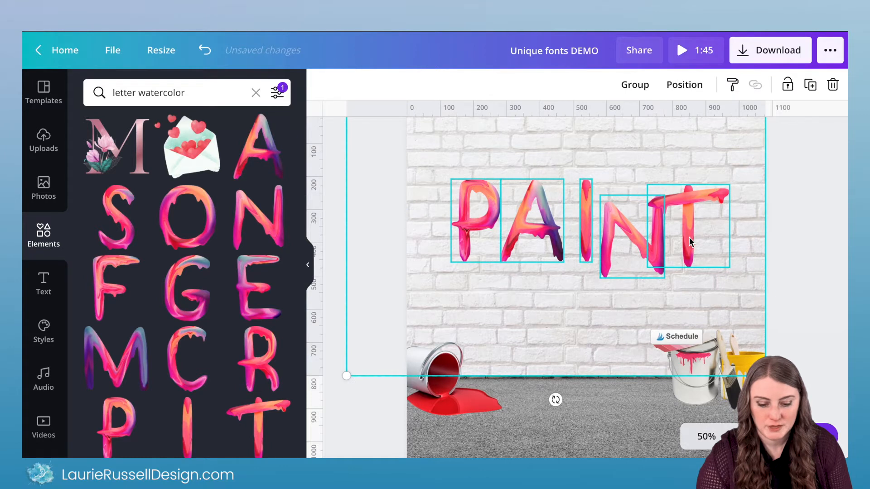
click(688, 89)
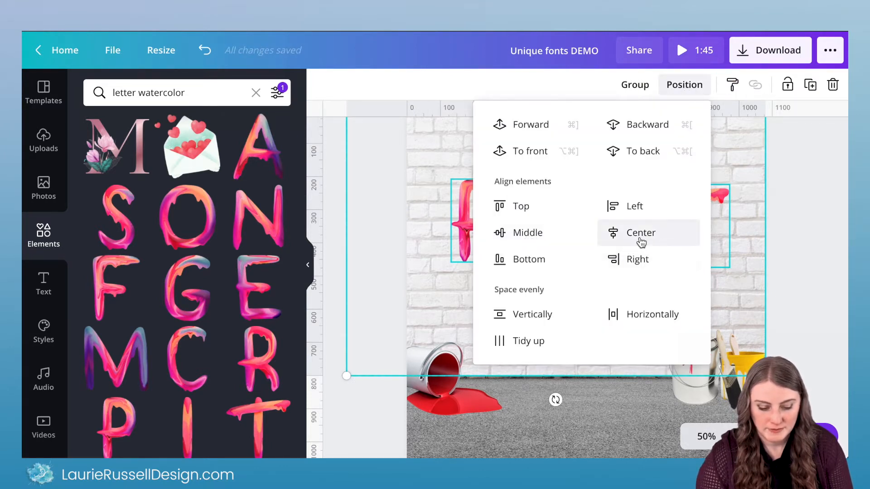
click(518, 233)
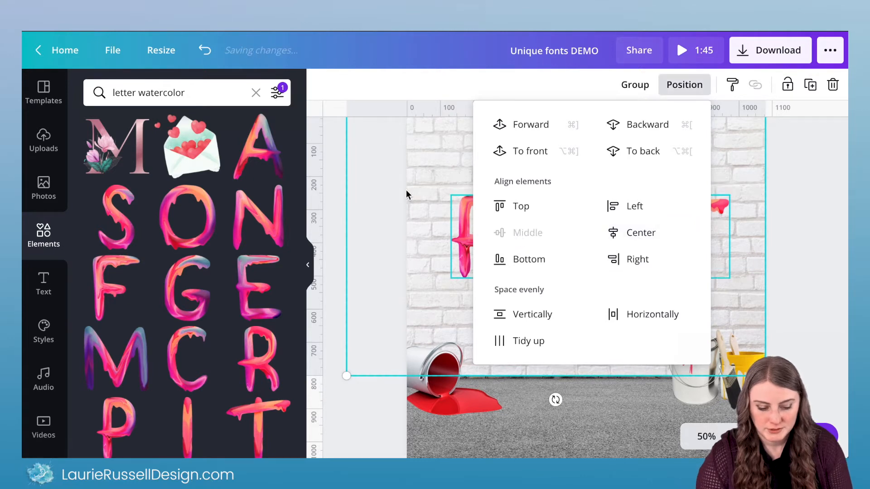
click(387, 190)
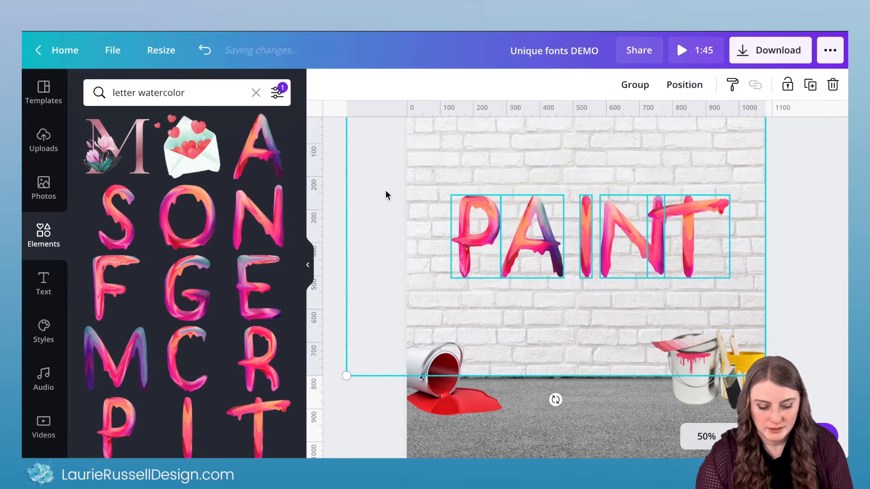
Spread the word wider by moving the P outward from the A and the T clear of the N
click(395, 236)
drag(475, 246, 462, 246)
drag(683, 247, 700, 246)
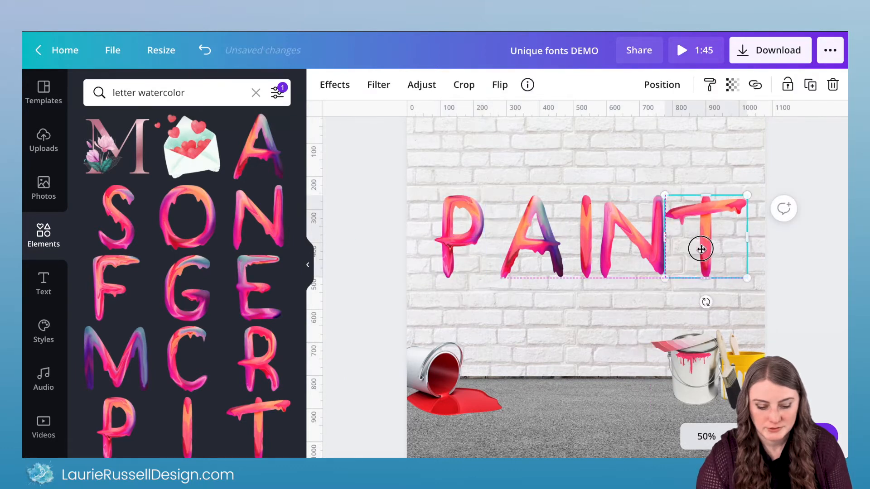
Try to even out the PAINT letter spacing by applying Tidy up to the letters and brick wall
drag(376, 227, 727, 249)
click(686, 89)
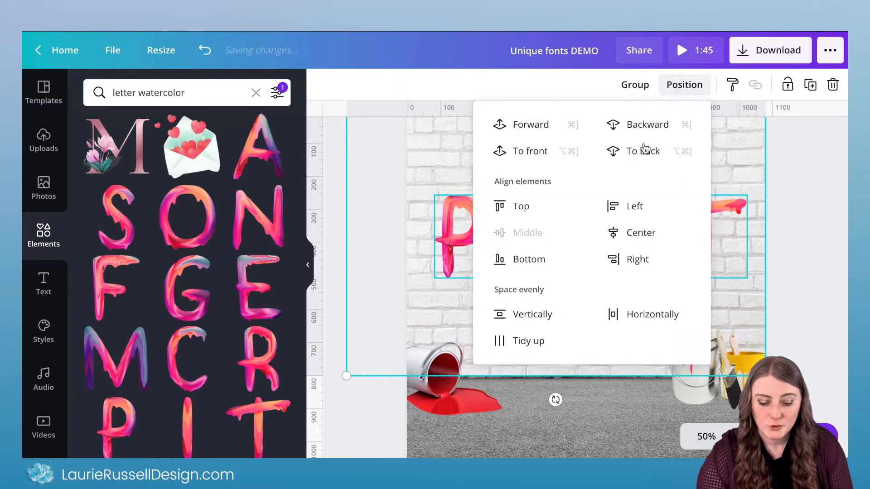
click(525, 342)
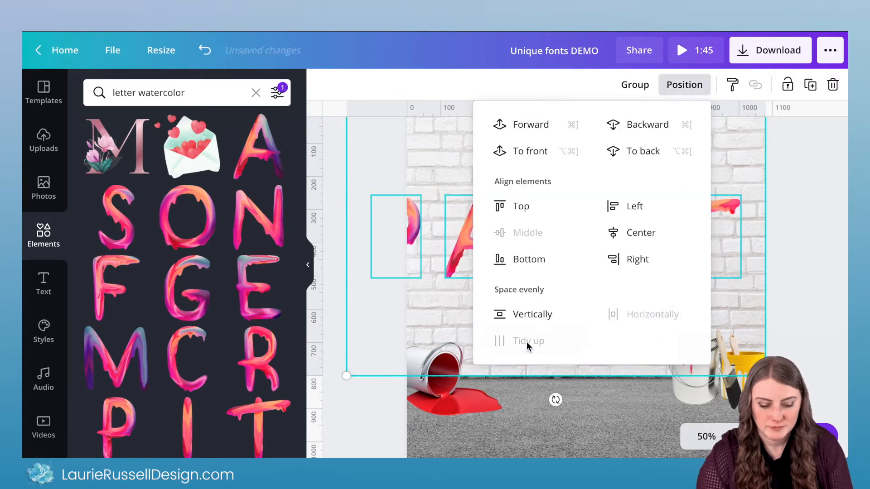
click(398, 163)
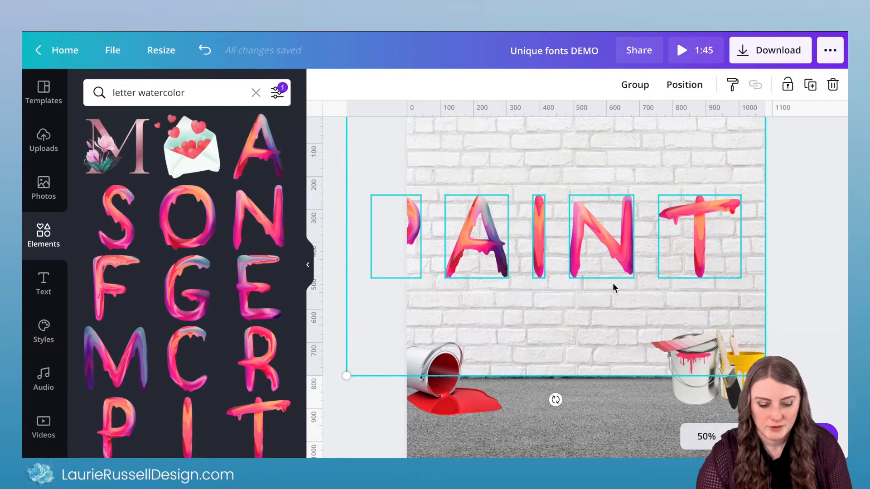
Undo the Tidy up and try spacing the selected PAINT letters and brick wall evenly in the horizontal direction
click(196, 50)
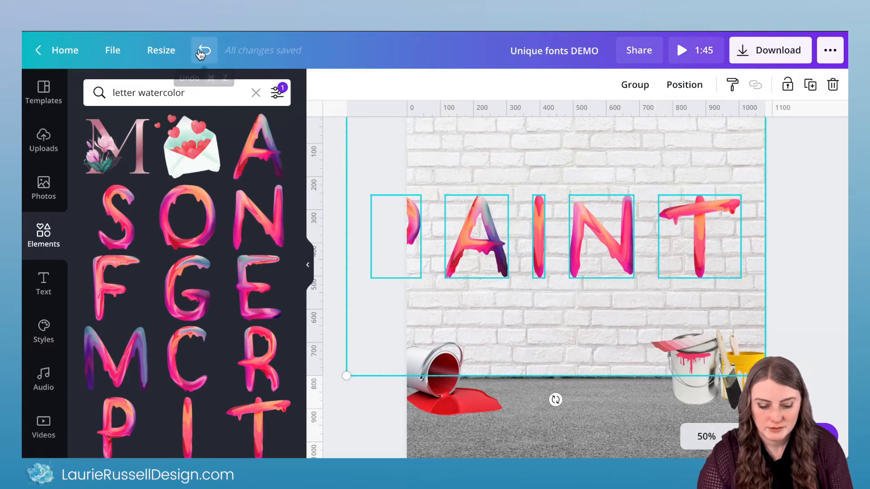
click(684, 85)
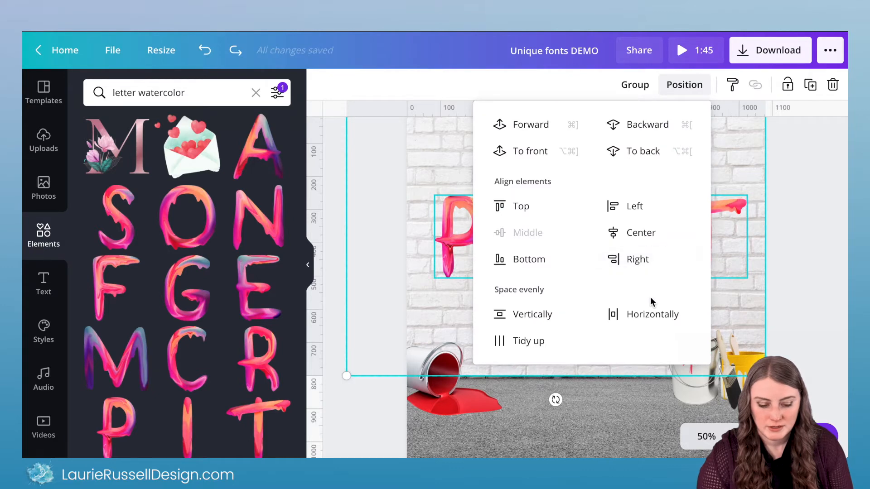
click(648, 315)
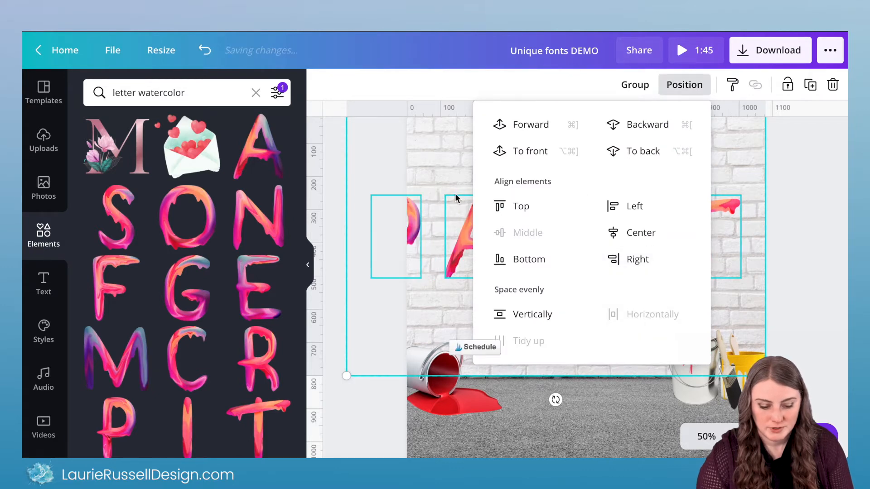
Undo the even horizontal spacing of the PAINT letters and brick wall
click(391, 158)
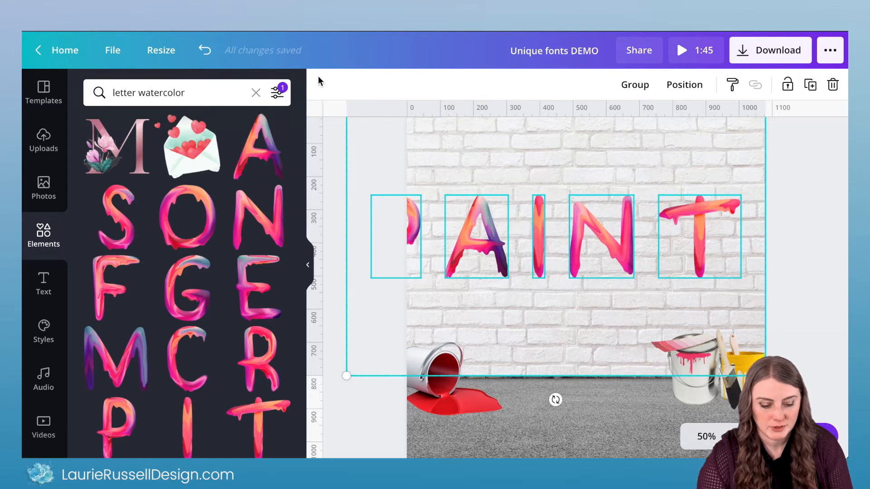
click(204, 50)
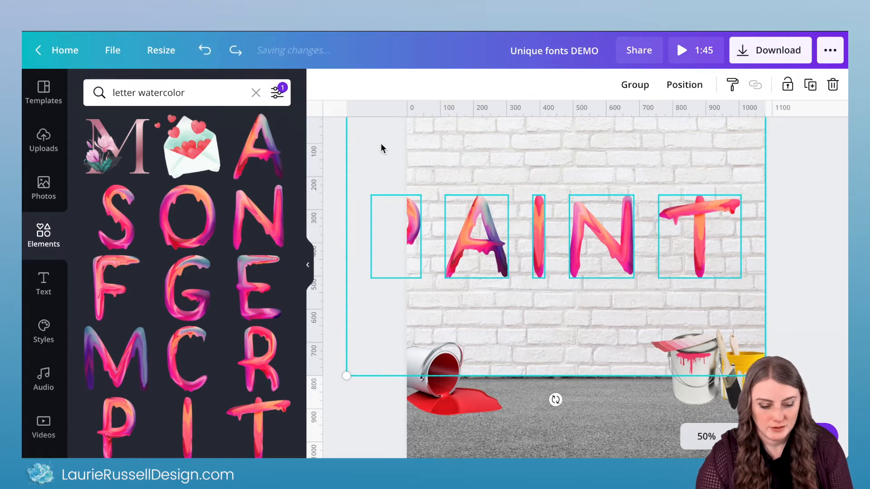
click(211, 53)
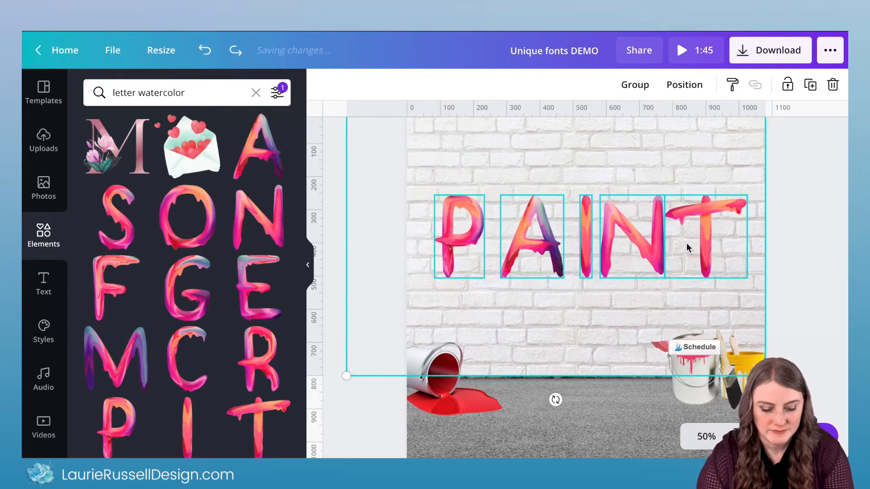
Remove the brick wall from the selection and apply Tidy up to the five PAINT letters only
shift+click(496, 154)
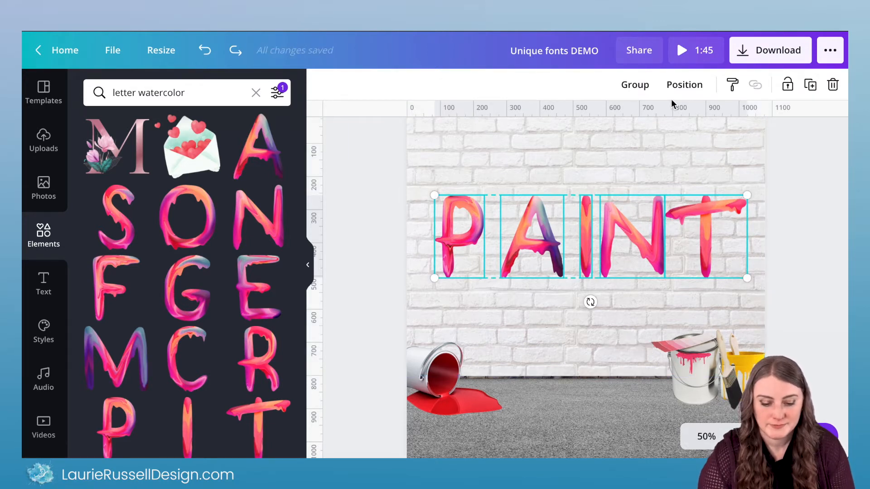
click(684, 88)
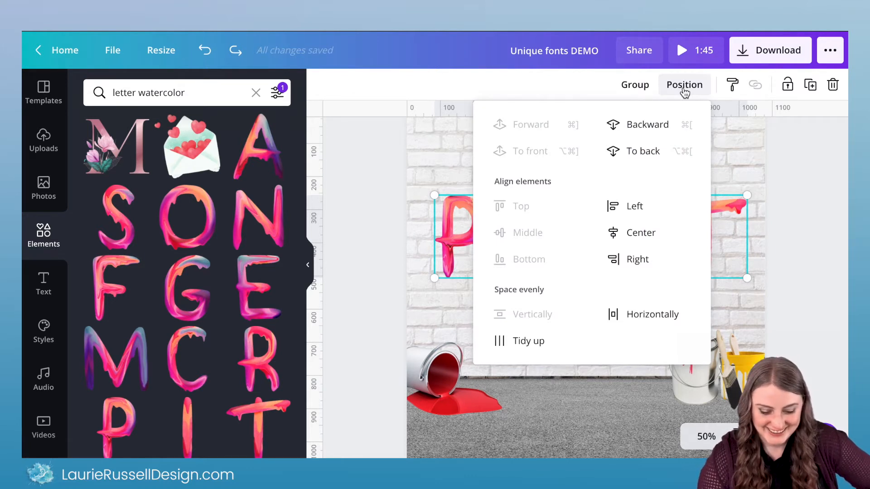
click(533, 342)
click(501, 234)
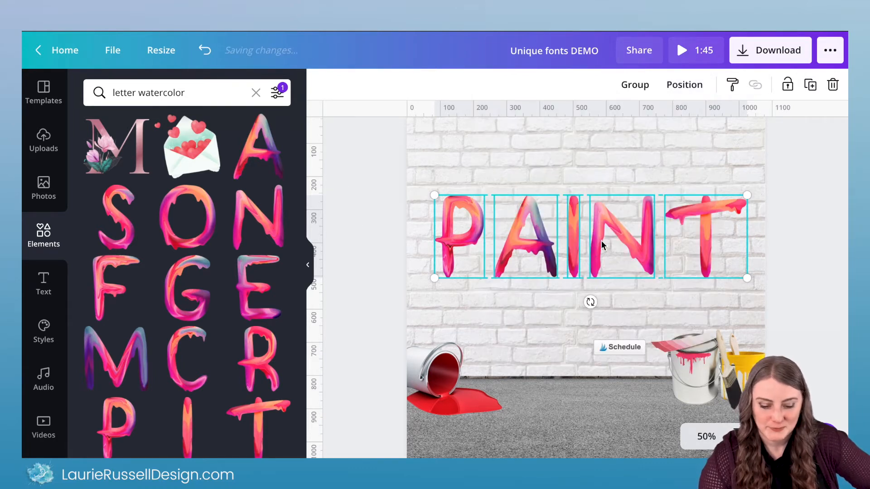
Group the PAINT letters, shrink the word slightly and move it higher on the brick wall
click(635, 85)
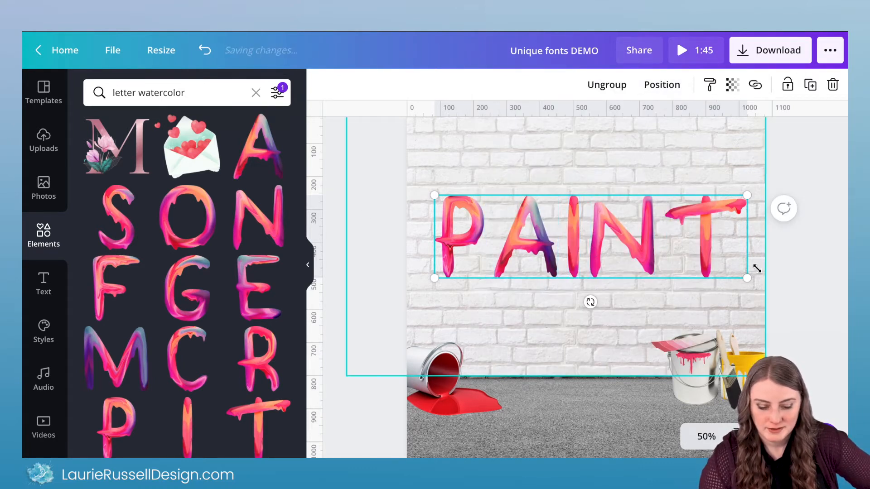
mouse_move(757, 268)
mouse_down()
mouse_move(722, 263)
mouse_move(722, 272)
mouse_up()
drag(636, 253, 654, 219)
click(646, 209)
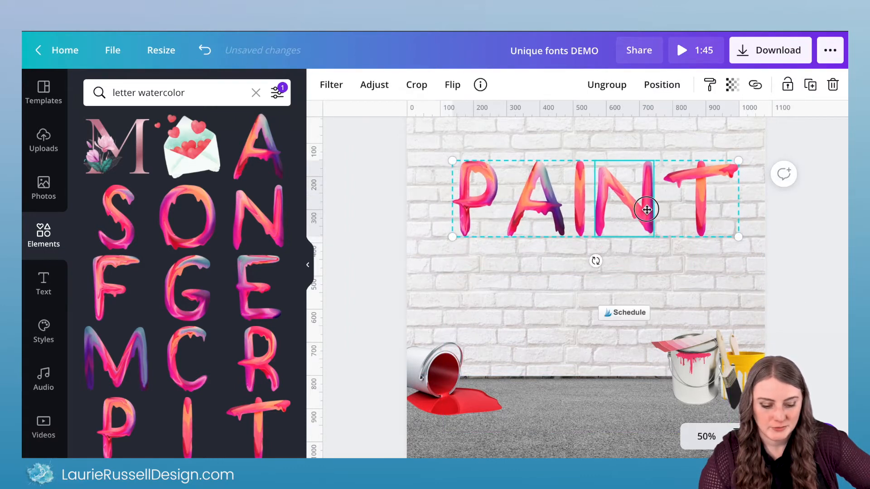
click(374, 187)
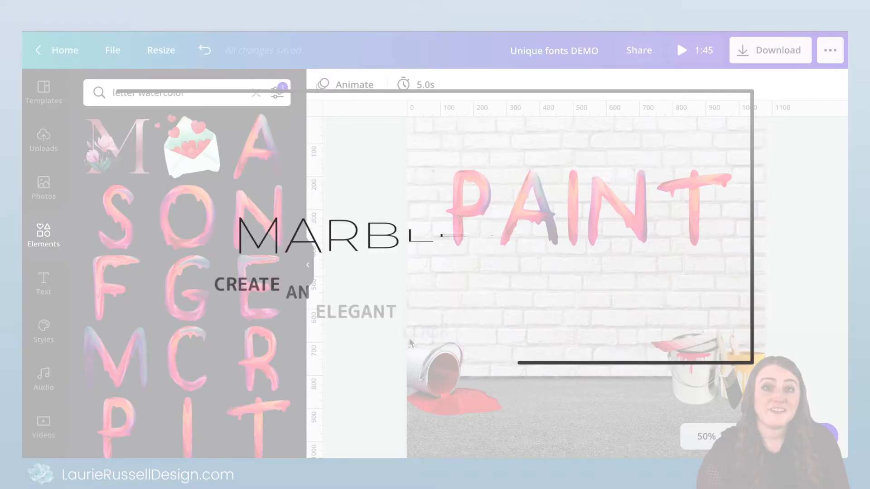
Go to Page 10 - Marble letters+ PRO and search the elements for "letter waves"
scroll(387, 333, down, 2)
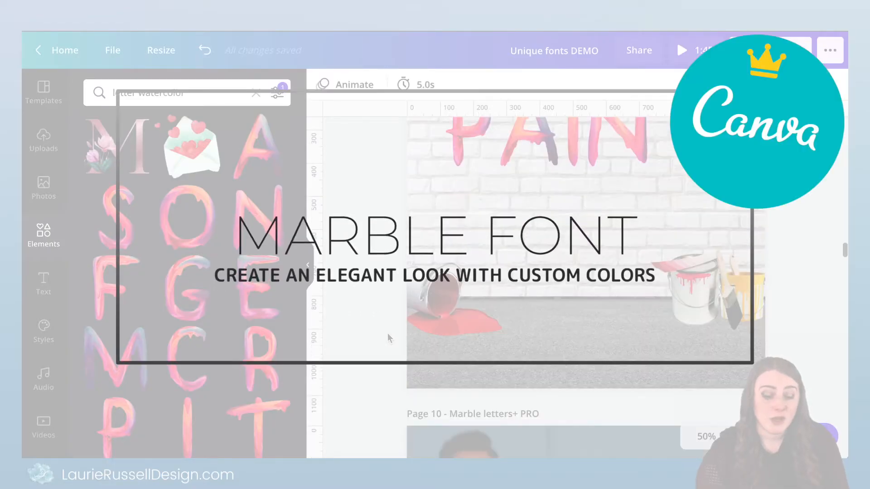
scroll(387, 333, down, 2)
scroll(387, 333, down, 3)
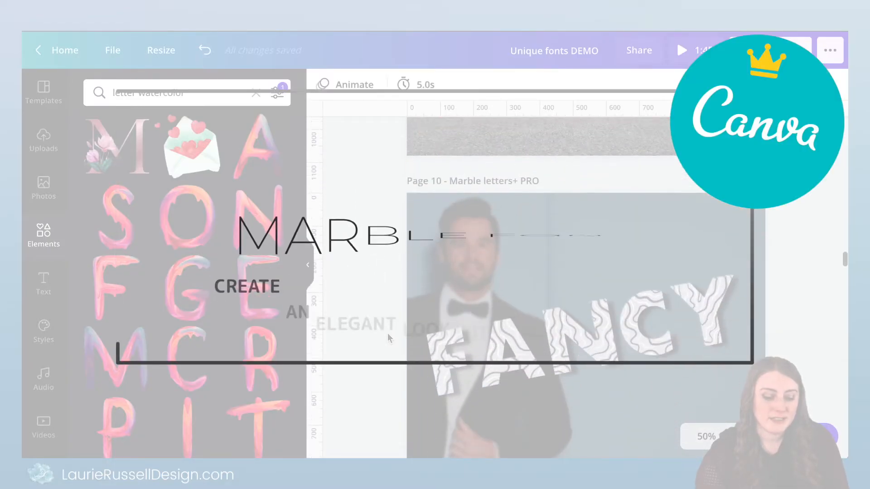
scroll(387, 333, down, 2)
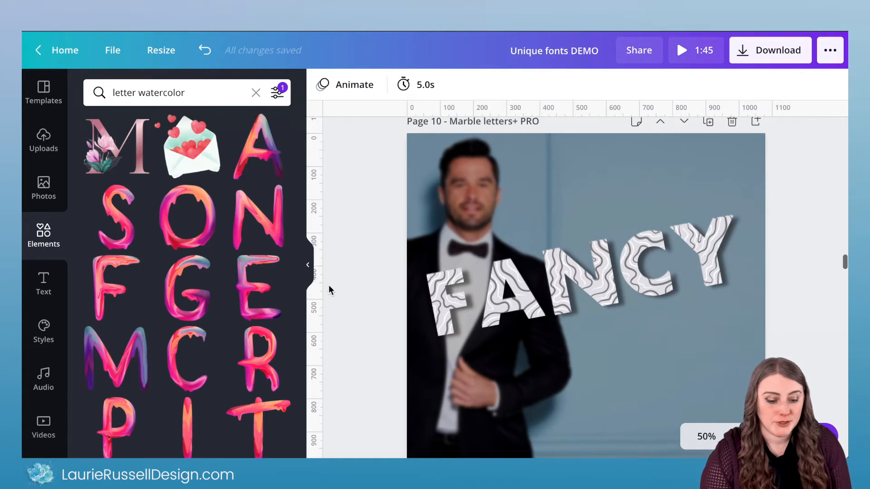
double_click(181, 93)
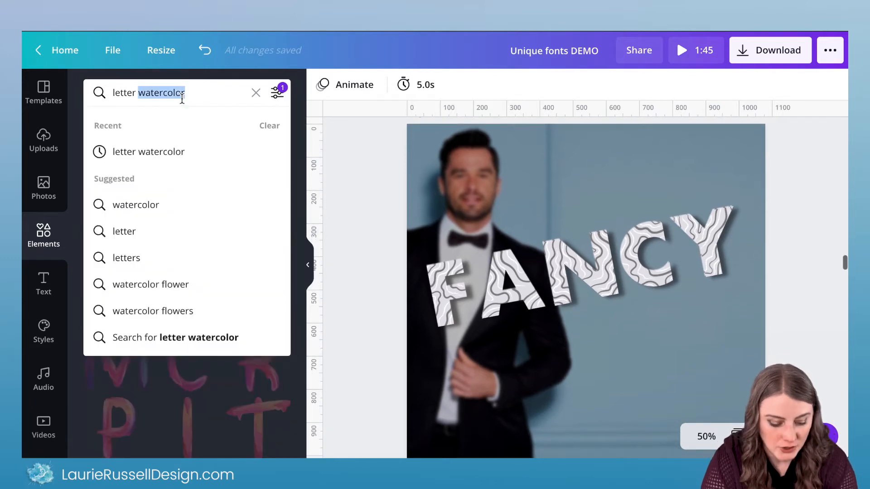
text(waves)
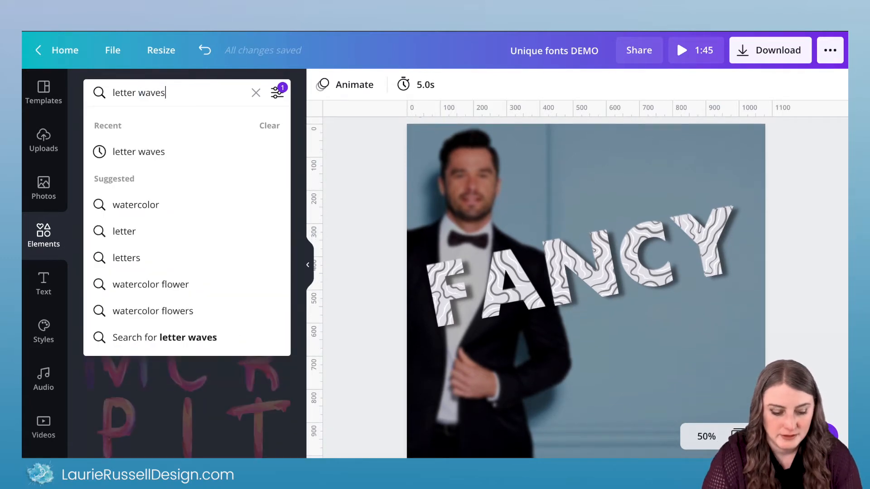
key(Return)
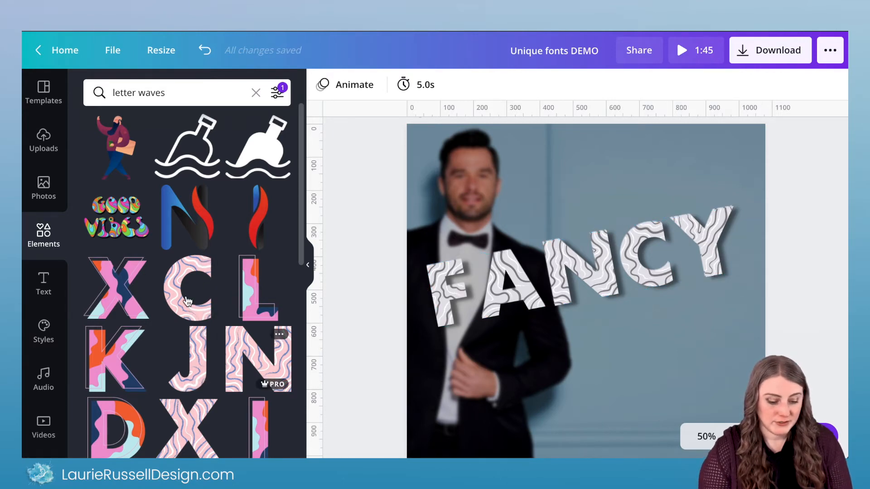
Add the pink wavy letter C to the Page 11 design and place it beside the man's face
scroll(384, 368, down, 5)
scroll(384, 368, down, 4)
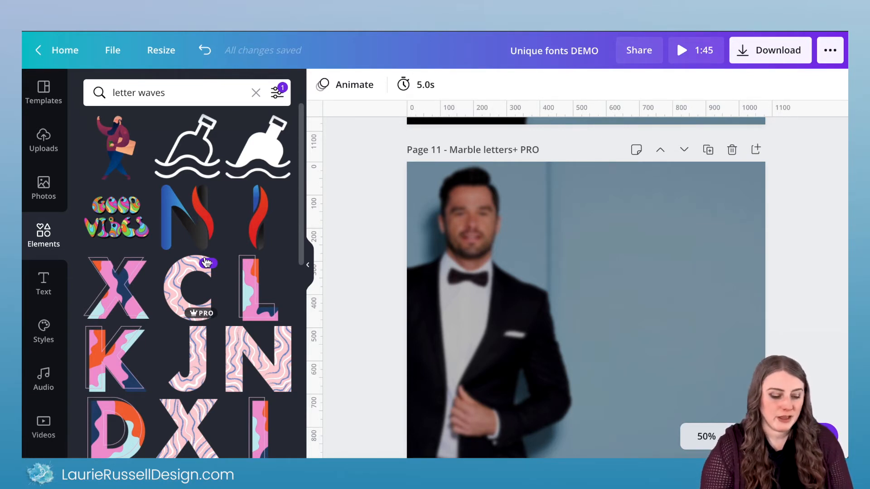
click(193, 287)
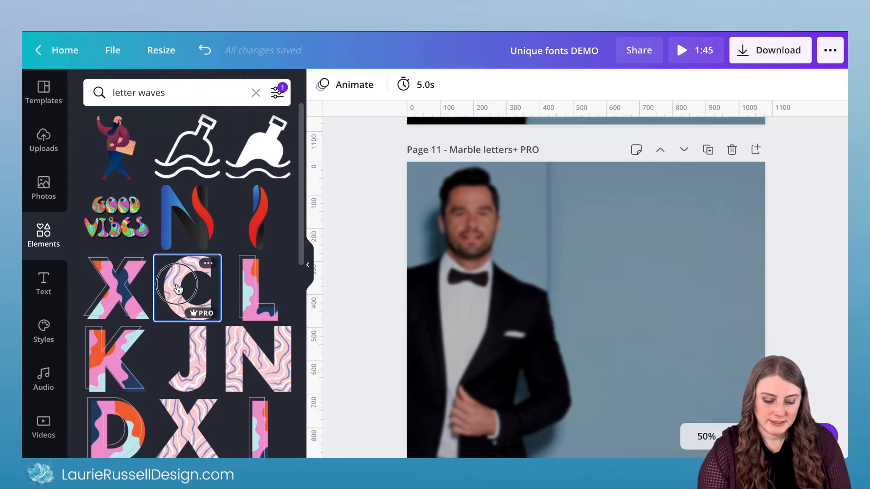
drag(568, 314, 465, 215)
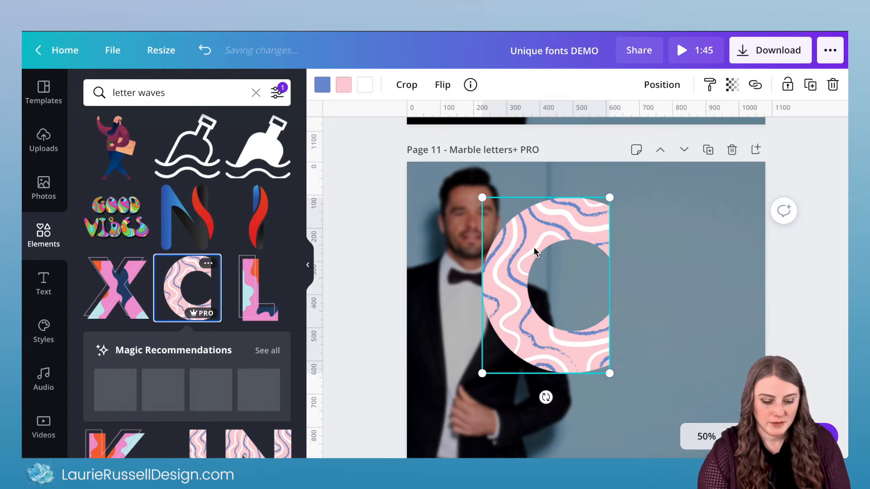
Recolor the pink base of the letter C with the off-white from the CGD palette
click(343, 87)
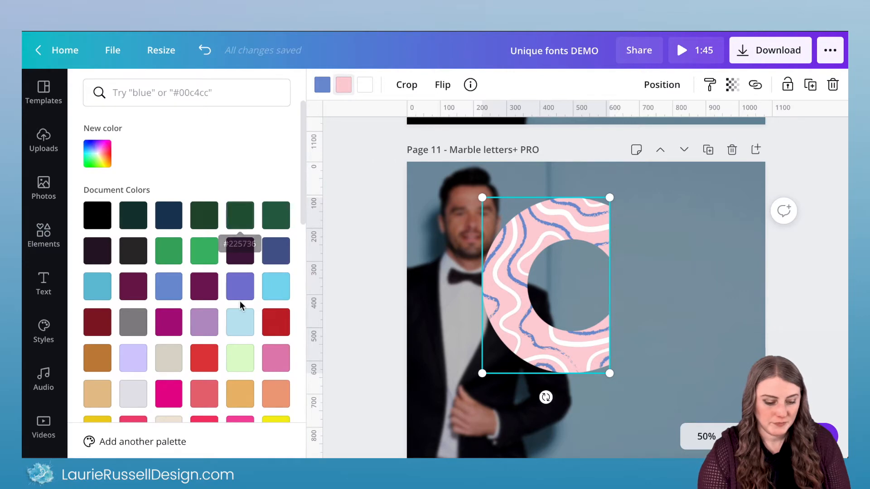
scroll(250, 320, down, 2)
scroll(251, 320, down, 3)
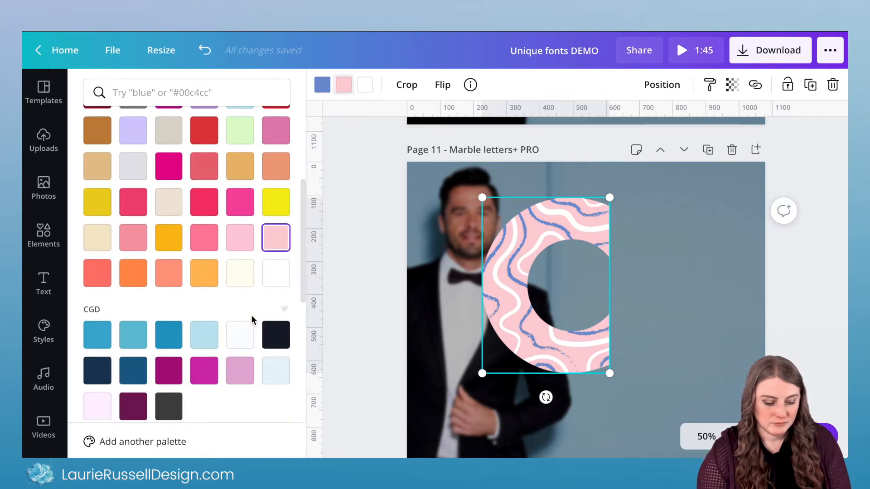
scroll(252, 321, down, 1)
scroll(251, 322, up, 1)
scroll(250, 322, down, 5)
scroll(244, 325, up, 5)
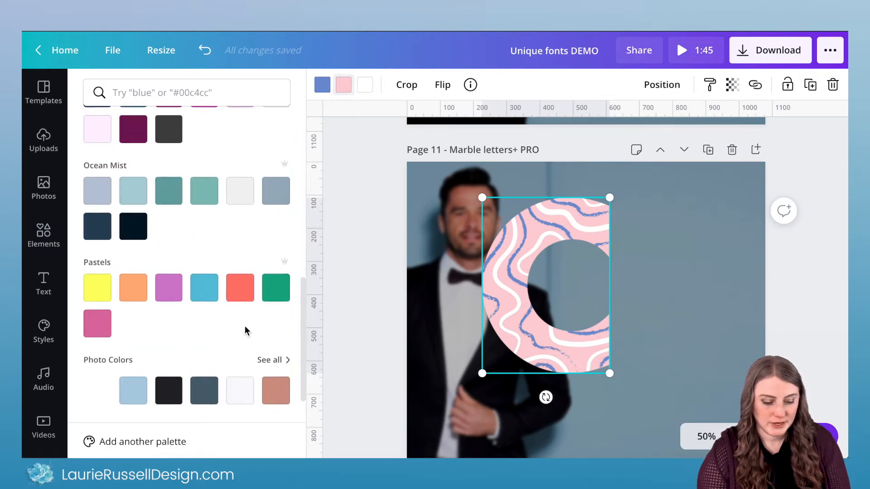
scroll(245, 325, up, 1)
click(240, 333)
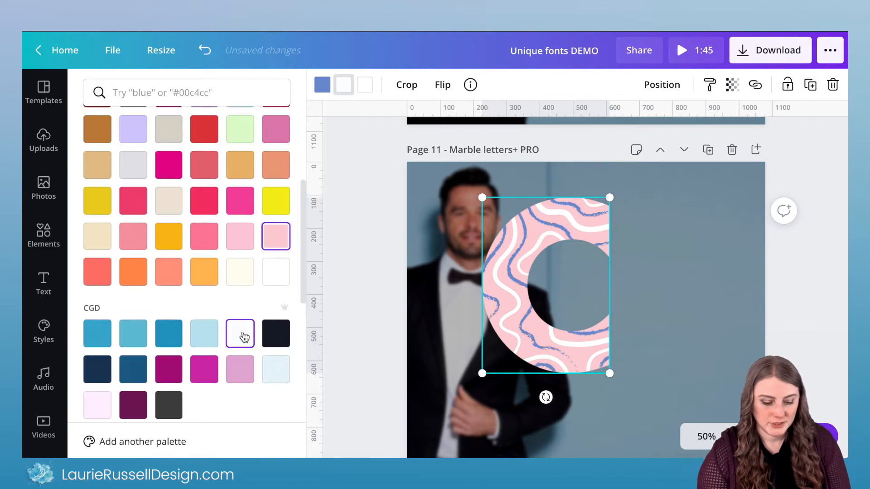
scroll(425, 257, up, 5)
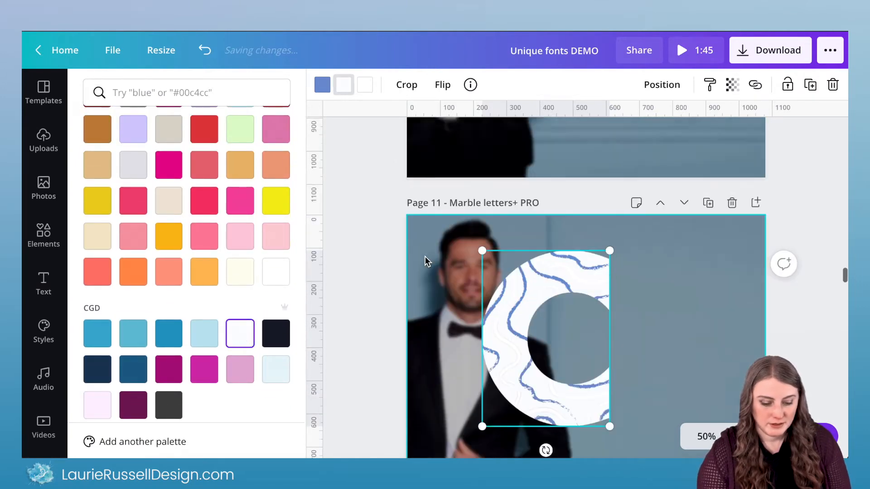
scroll(425, 257, down, 5)
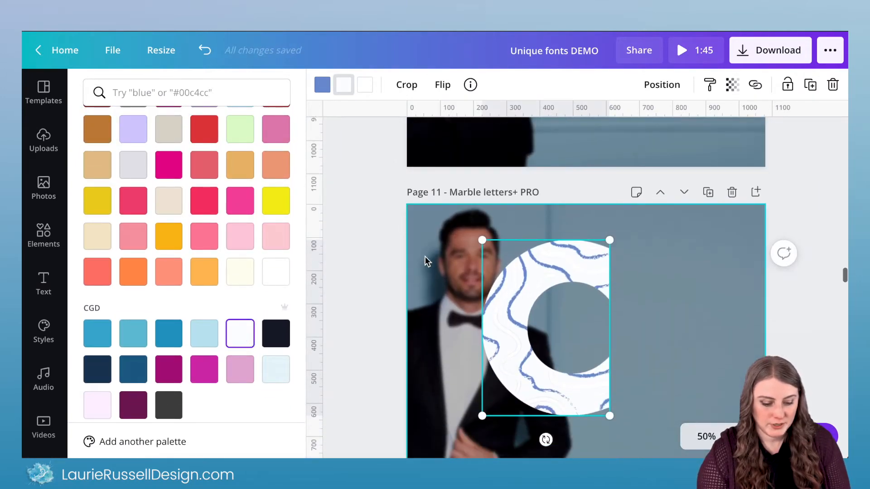
Recolor the letter C's blue wavy lines with the dark grey from the default colors
click(322, 84)
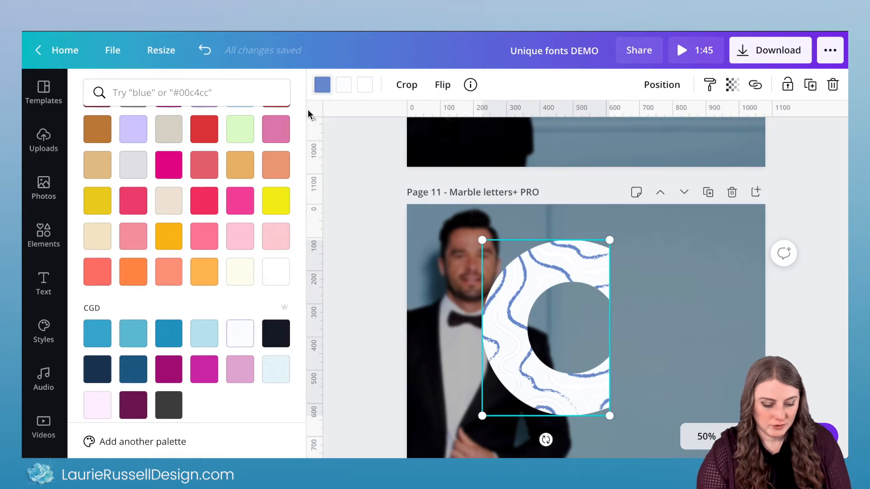
scroll(223, 323, down, 5)
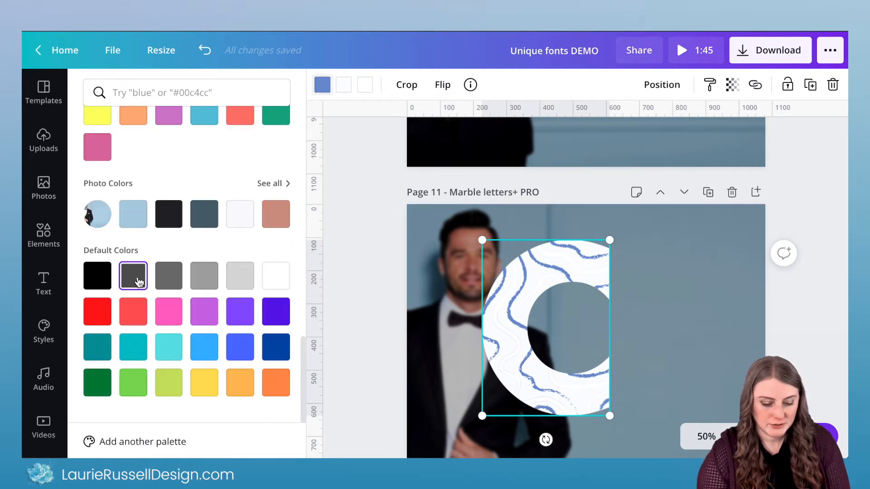
click(134, 278)
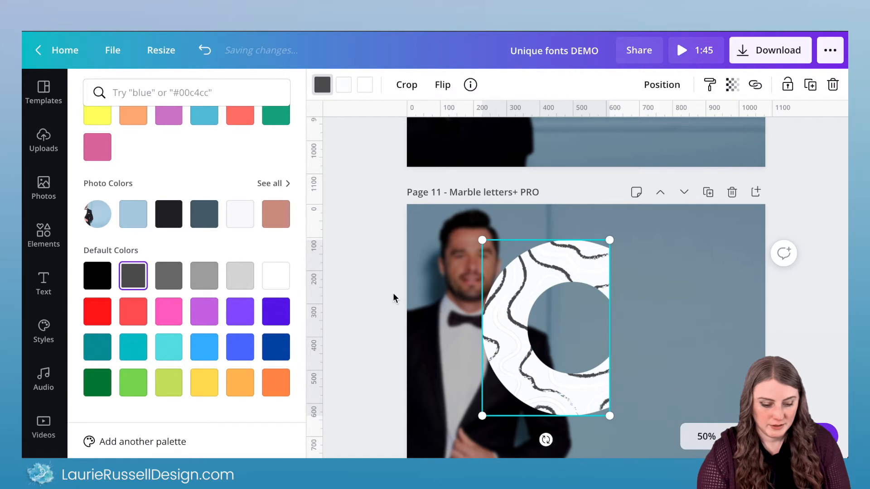
Recolor the letter C's base with the light grey from the default colors and deselect the letter
click(343, 90)
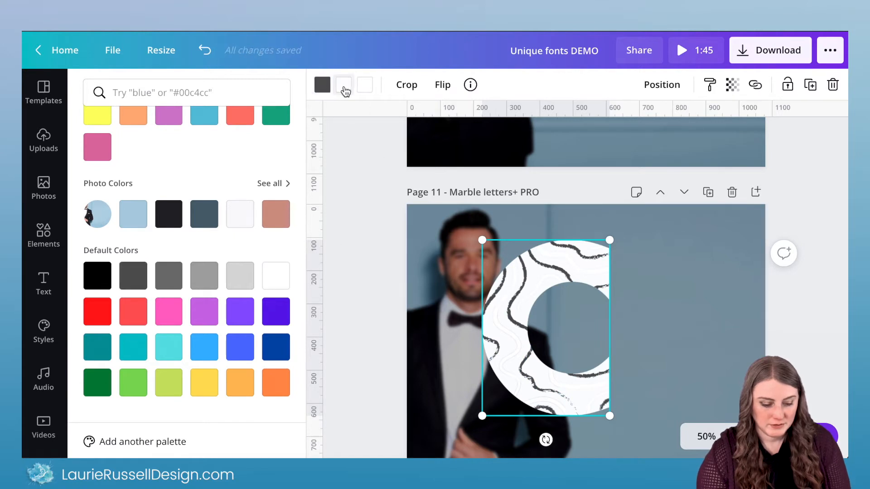
click(241, 287)
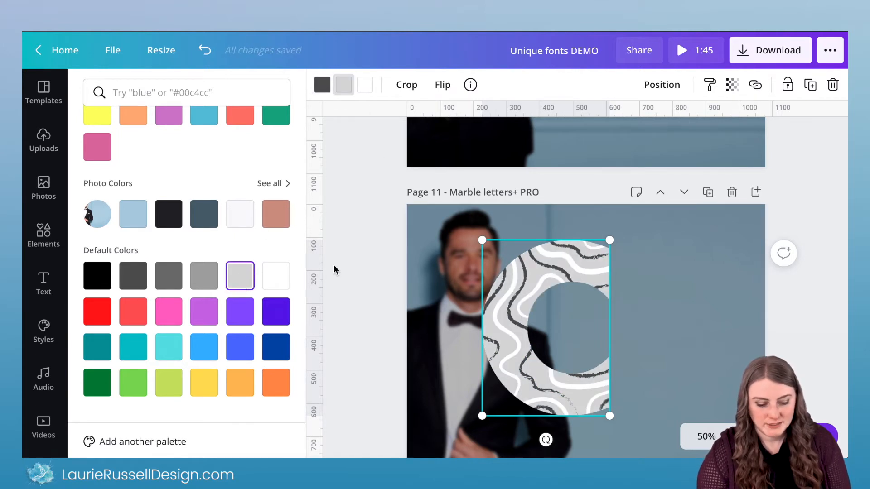
scroll(380, 274, up, 4)
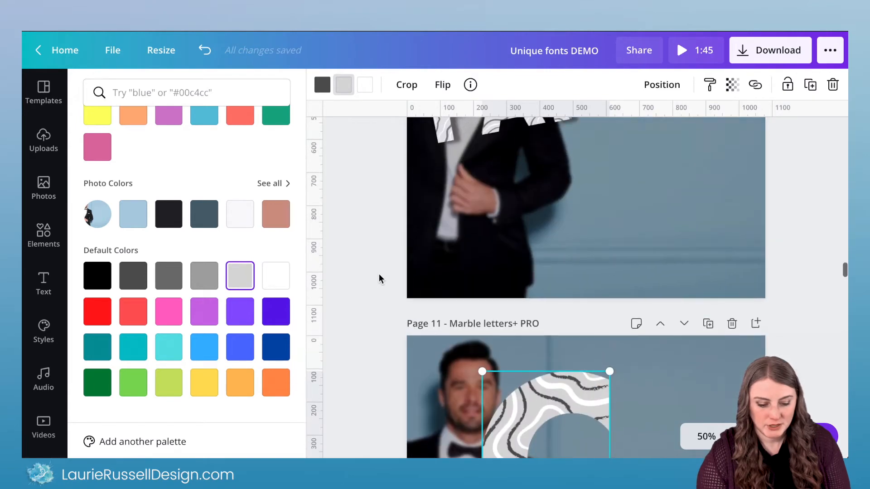
scroll(380, 278, down, 5)
scroll(381, 278, down, 1)
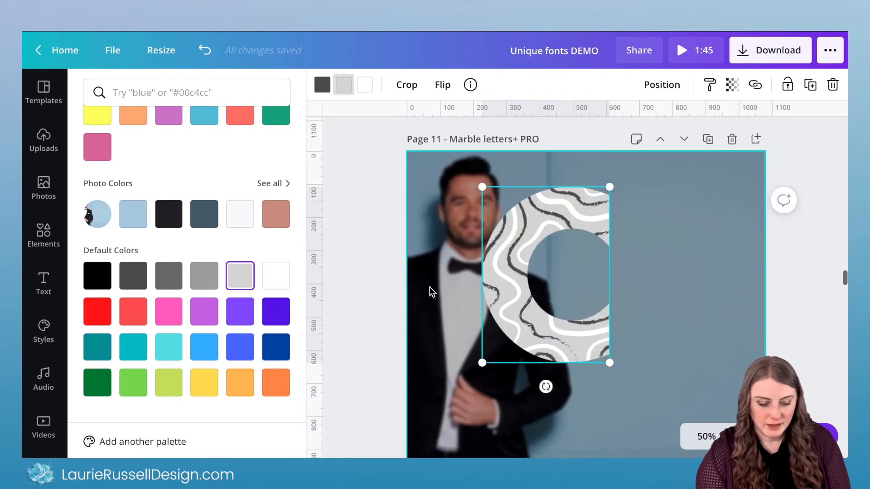
click(373, 281)
click(664, 295)
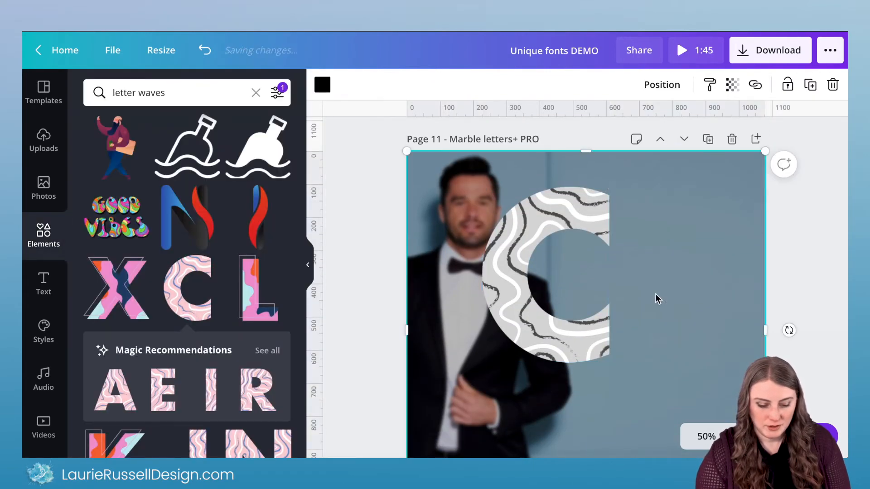
Review the finished FANCY marble lettering on the page above Page 11 and the PAINT design before it
click(585, 207)
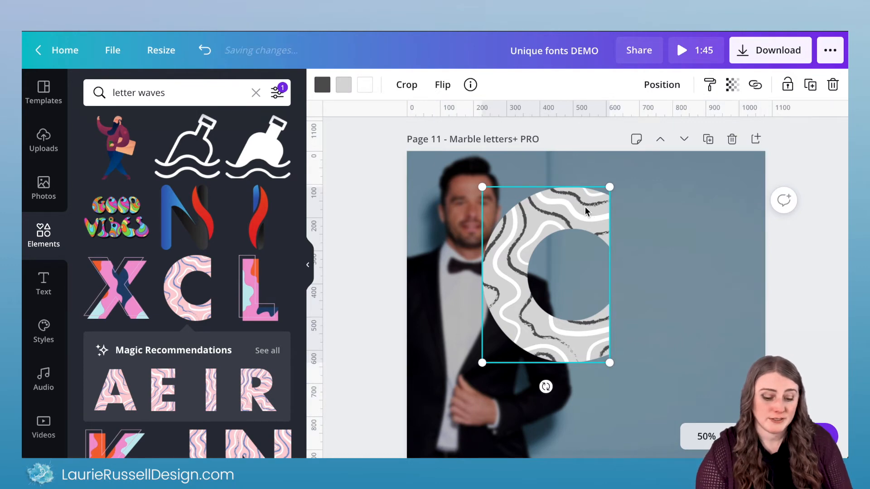
scroll(584, 208, up, 10)
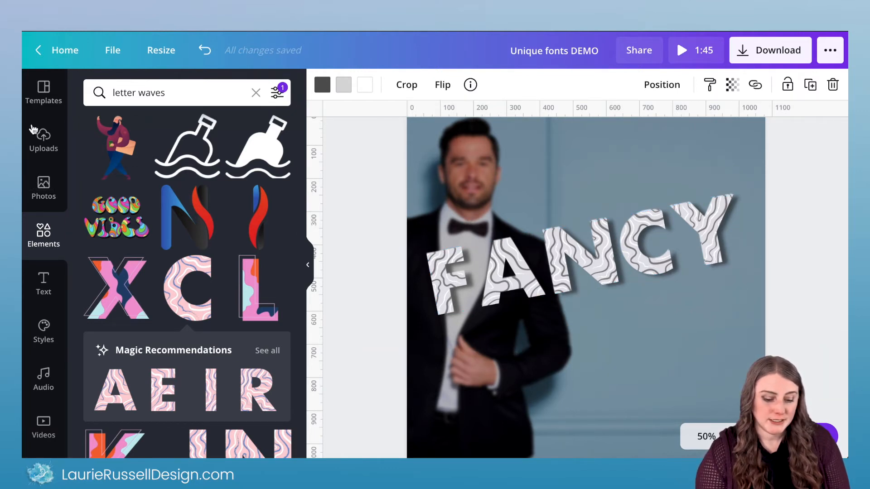
scroll(476, 254, down, 2)
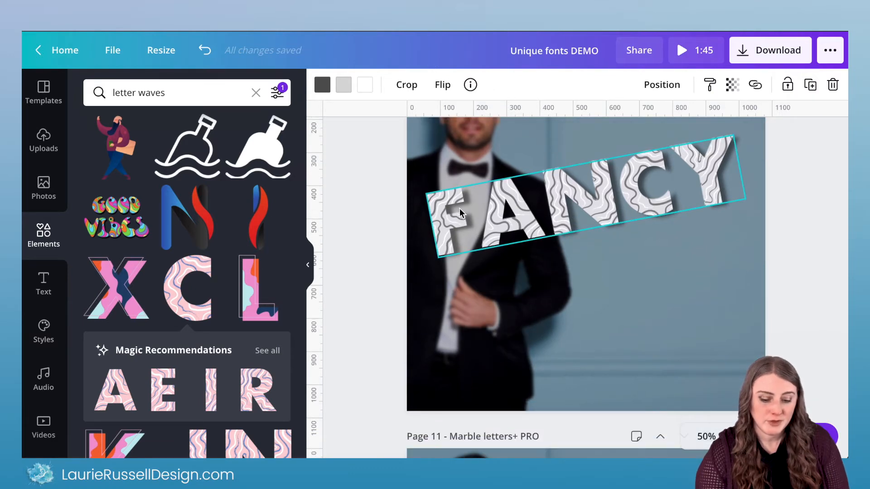
scroll(459, 214, up, 6)
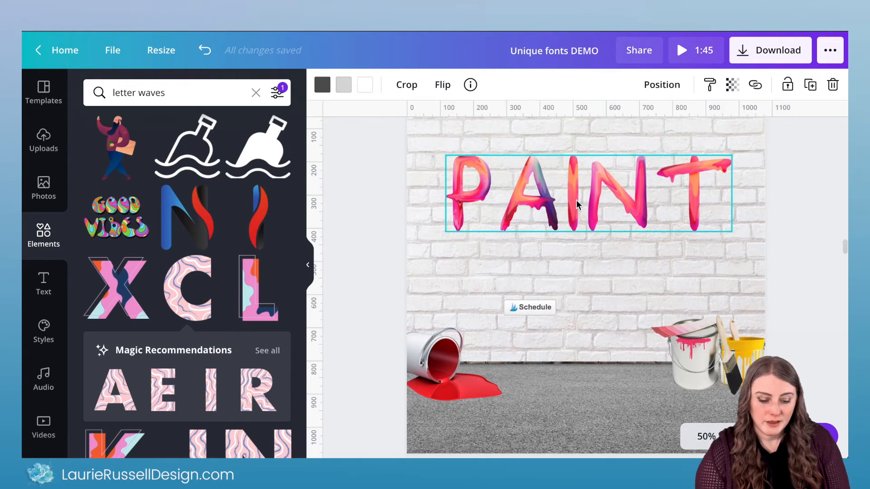
scroll(461, 211, down, 10)
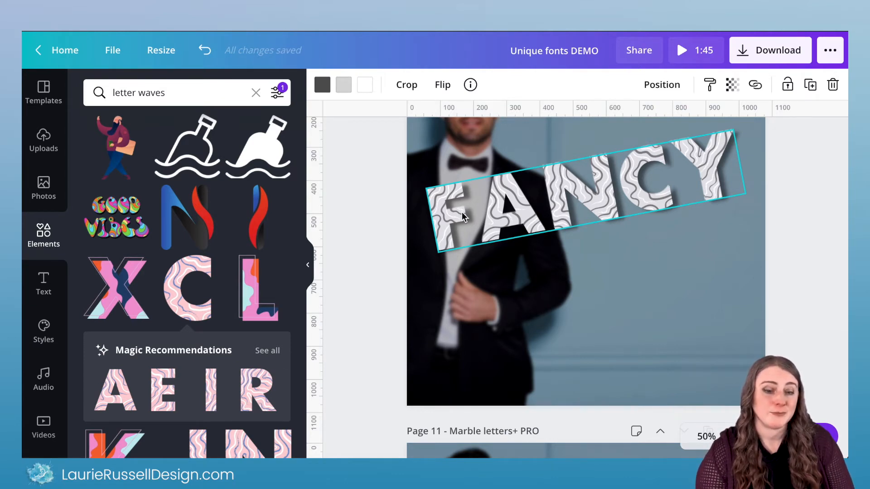
click(358, 203)
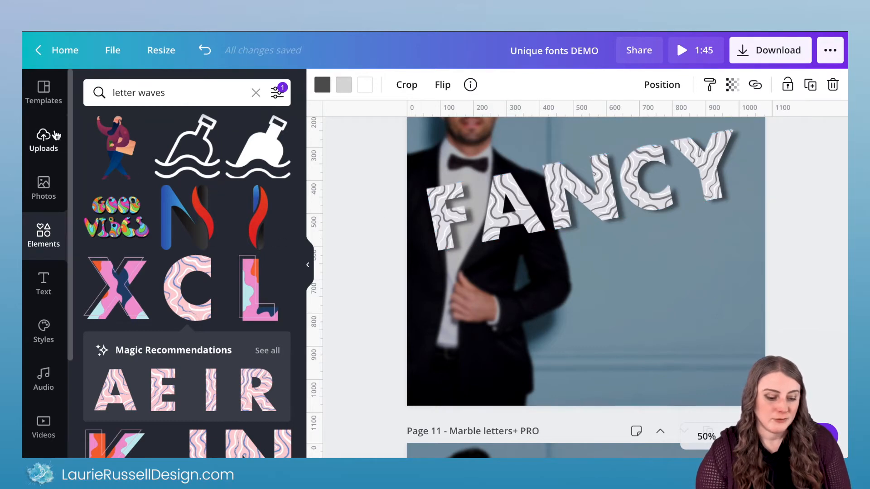
Add the uploaded FANCY marble lettering image to the Page 11 design
click(45, 138)
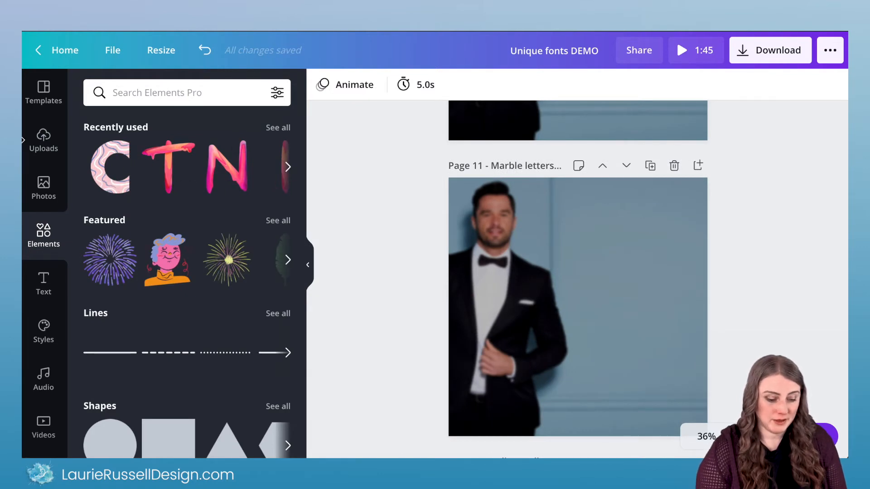
click(45, 144)
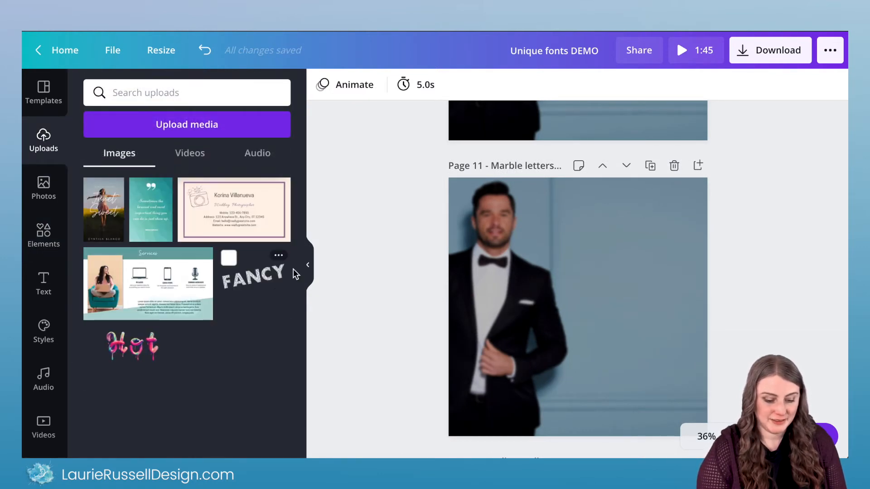
click(266, 285)
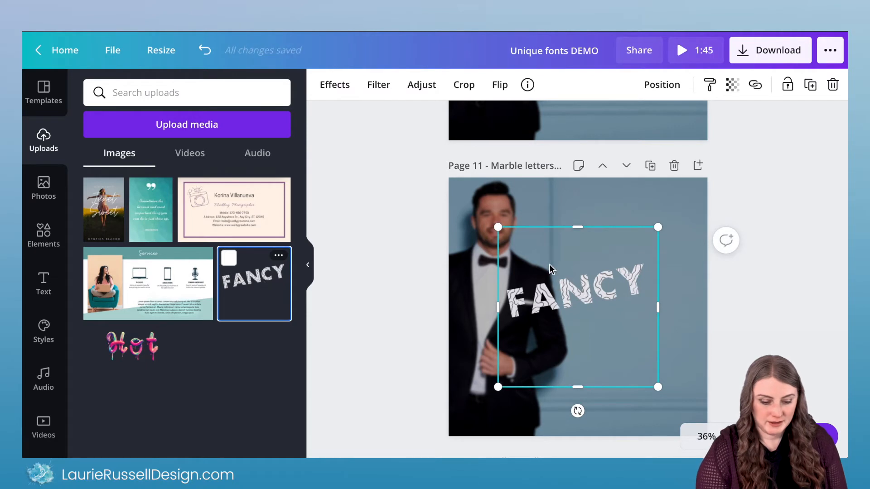
Crop the empty space above and below the lettering in the FANCY image
click(466, 86)
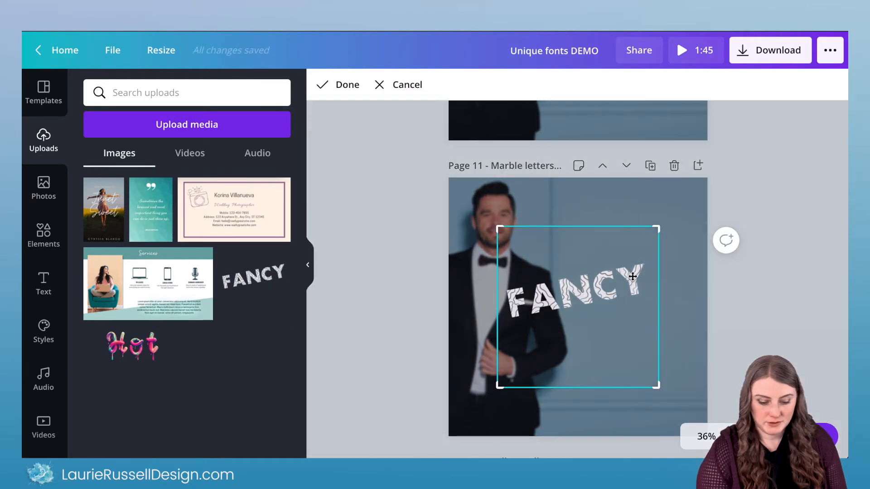
drag(658, 230, 658, 251)
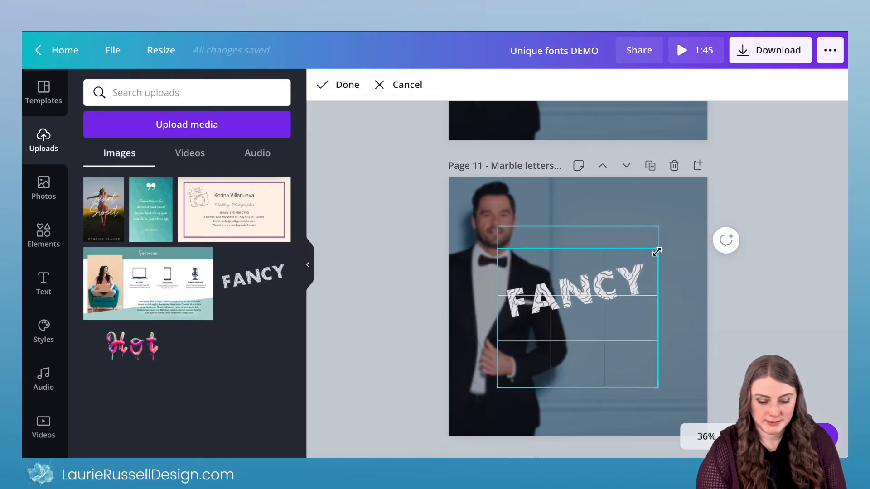
drag(655, 385, 654, 336)
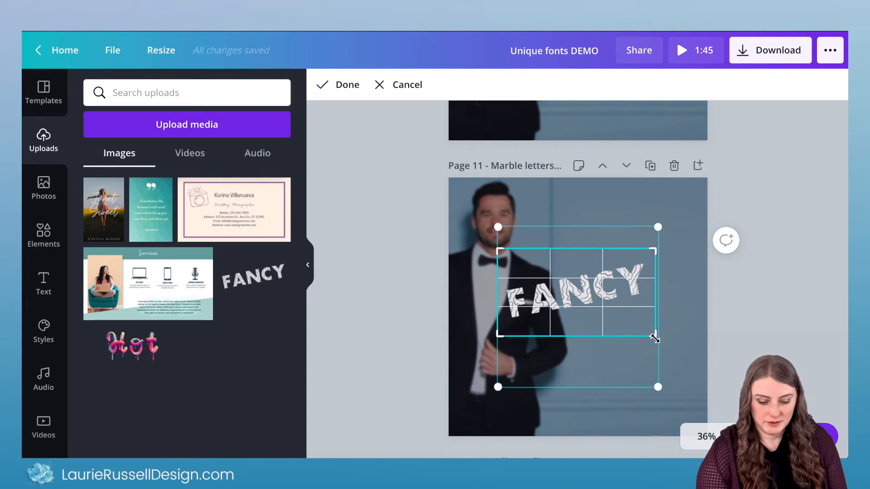
click(776, 347)
Enlarge the FANCY image to nearly the full page width and place it across the man's chest
click(596, 286)
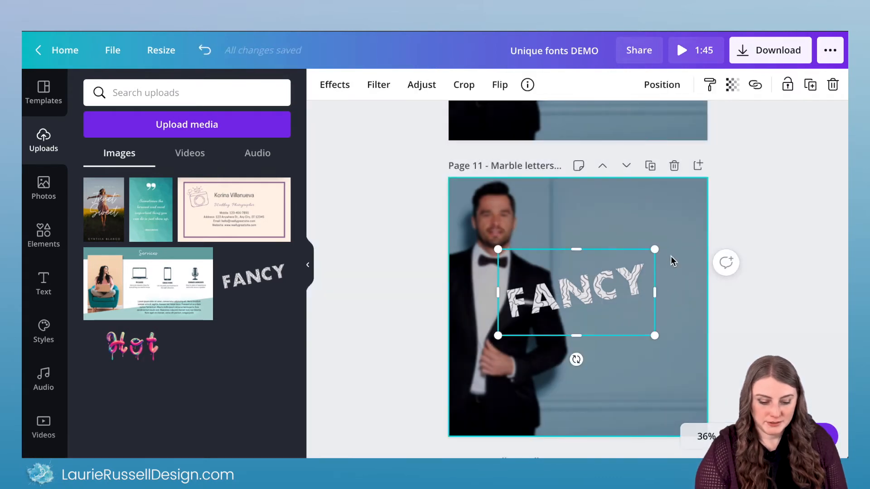
drag(668, 234, 699, 208)
drag(500, 335, 535, 338)
drag(611, 301, 600, 287)
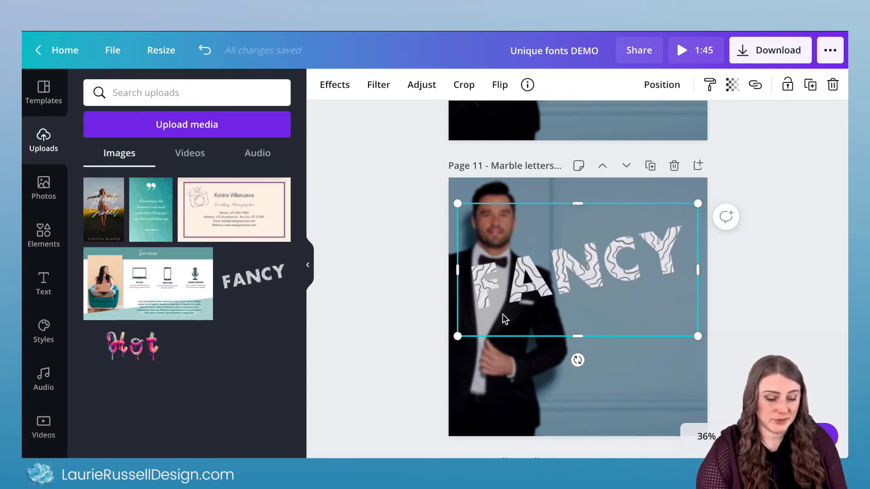
Apply the Drop shadow effect to the FANCY image
click(335, 91)
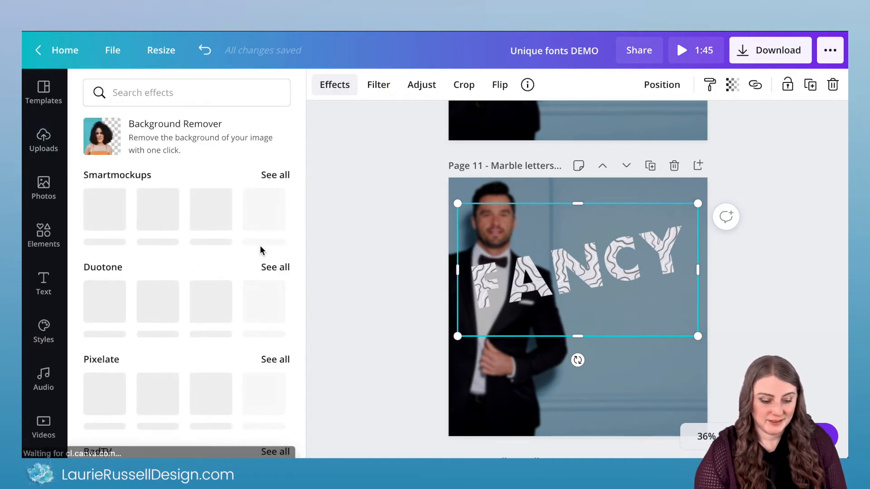
scroll(259, 246, down, 15)
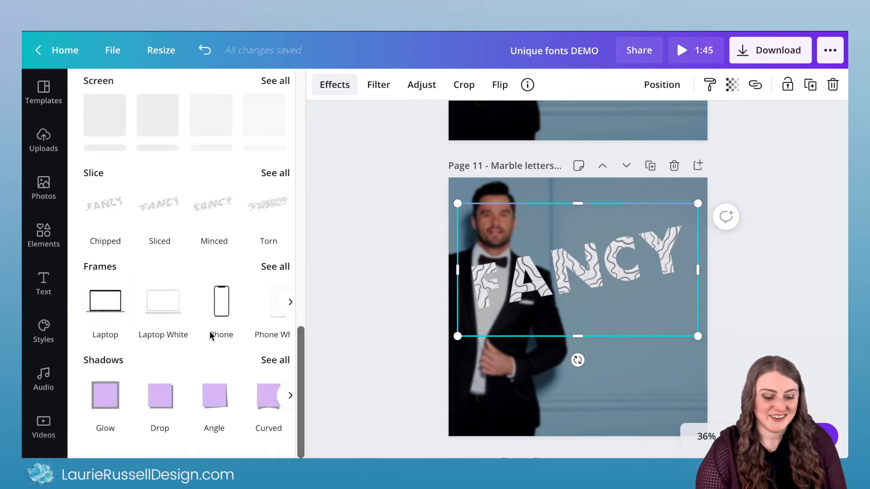
click(271, 360)
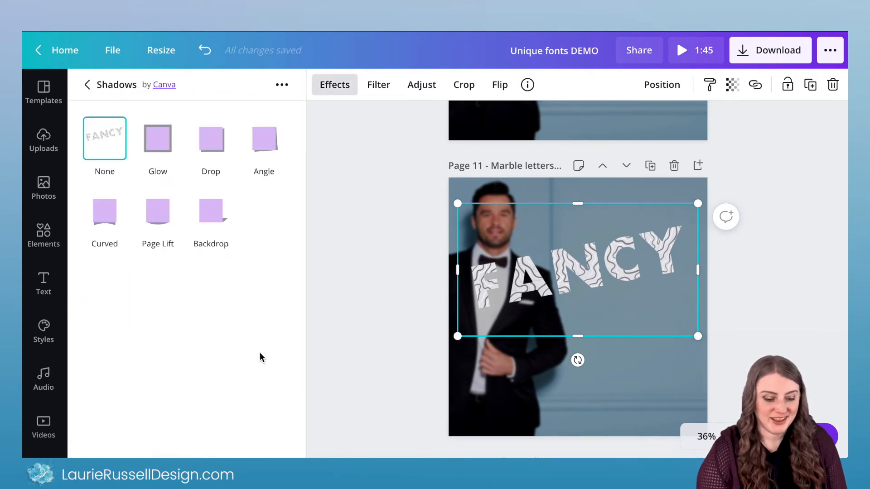
click(210, 145)
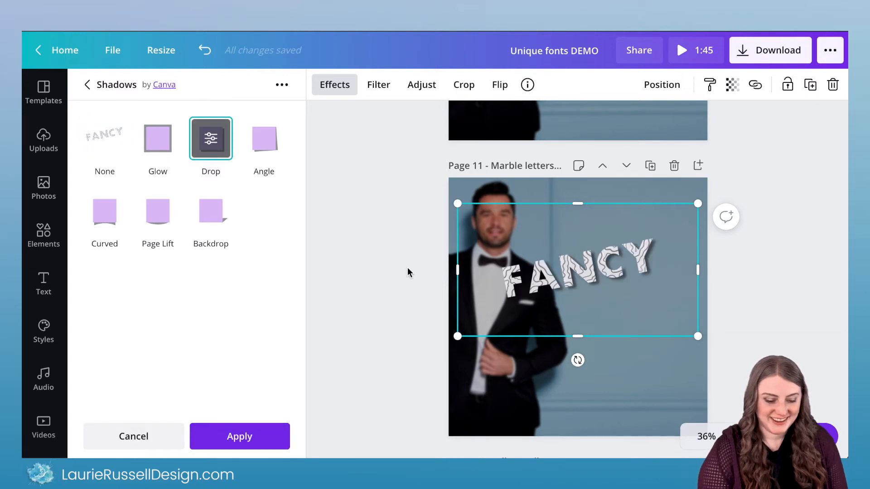
click(237, 435)
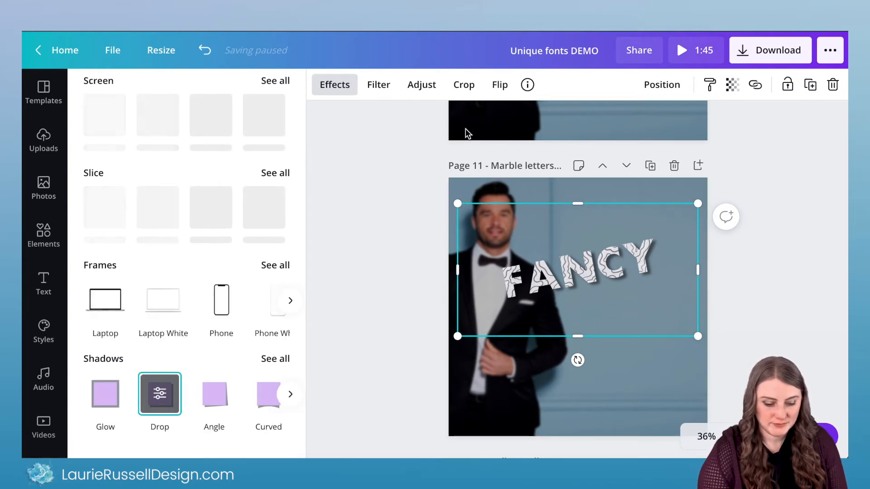
Crop the FANCY image tightly around its shadowed lettering and enlarge it to span most of the page width
click(464, 91)
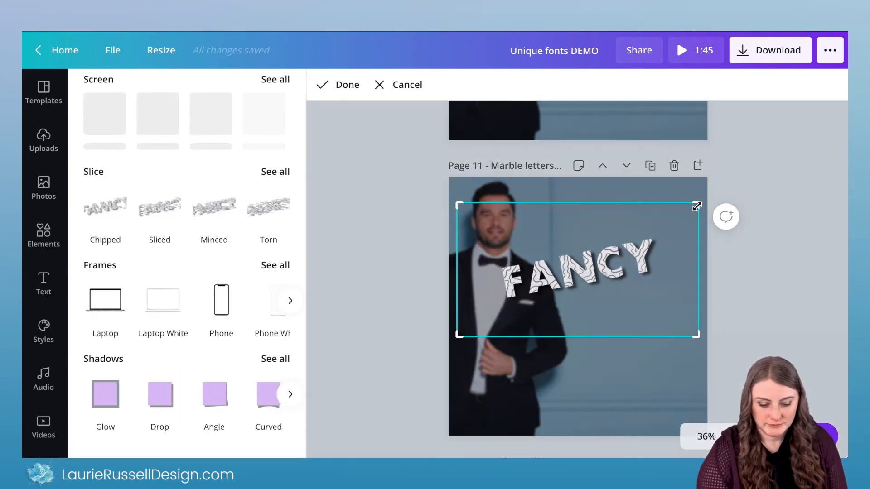
drag(694, 204, 694, 232)
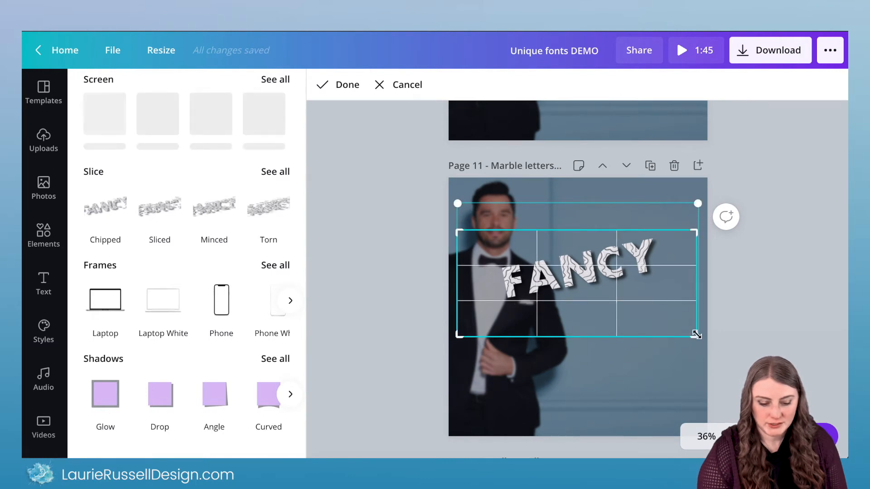
drag(696, 334, 667, 302)
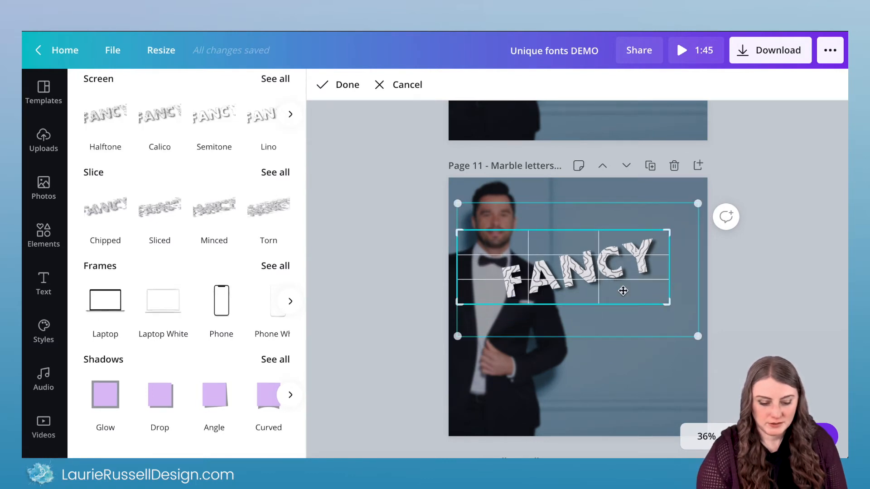
drag(459, 230, 493, 233)
click(346, 85)
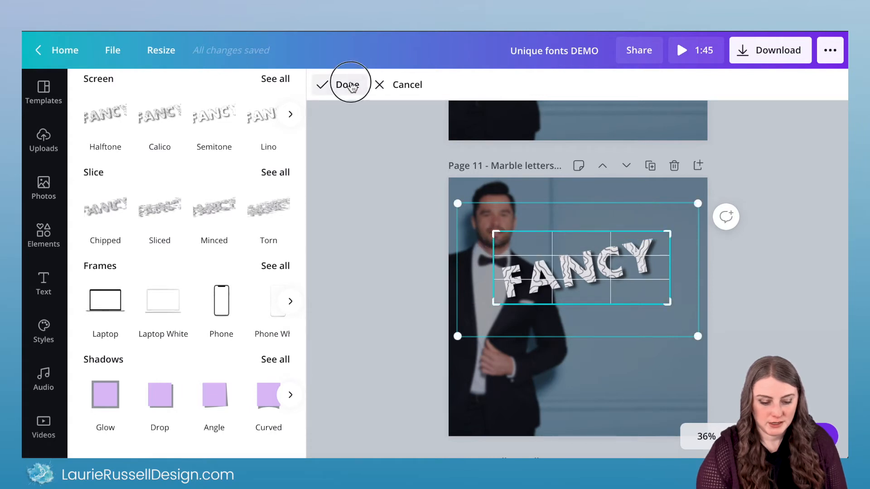
drag(495, 304, 460, 317)
drag(669, 233, 693, 214)
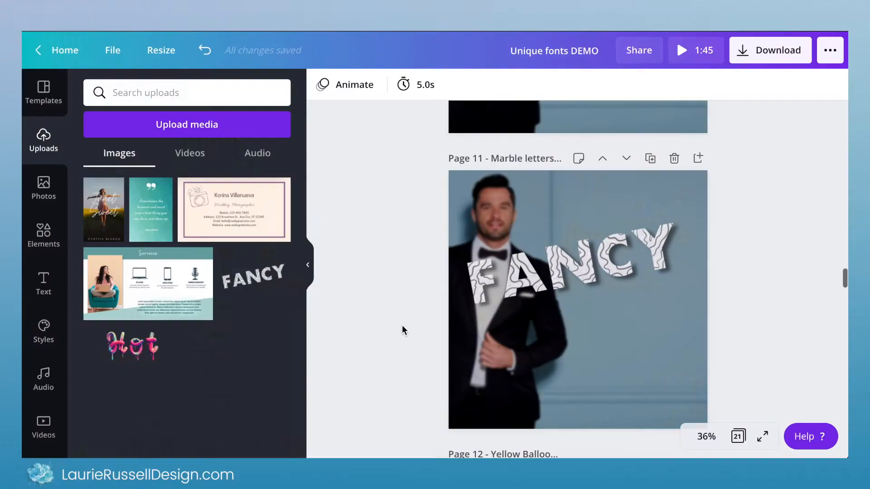
View the yellow and blue balloon designs on Pages 12 and 13, and search the elements for "letter balloon"
scroll(402, 325, down, 6)
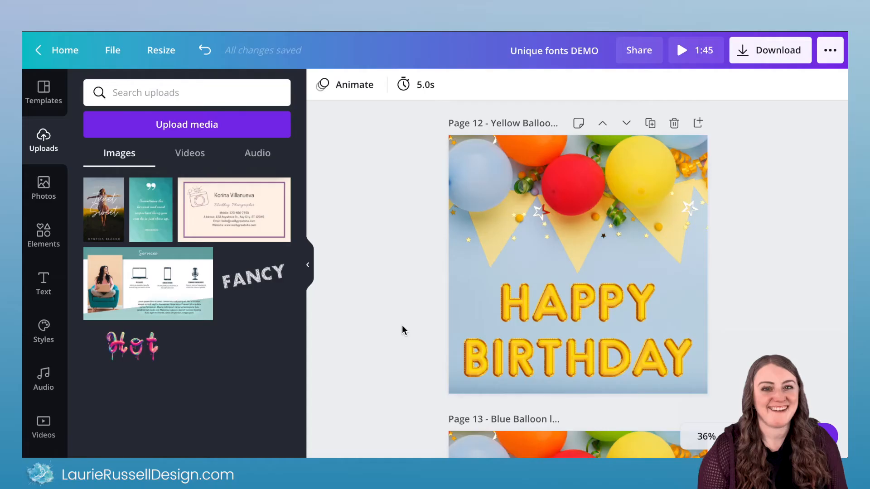
scroll(403, 327, down, 5)
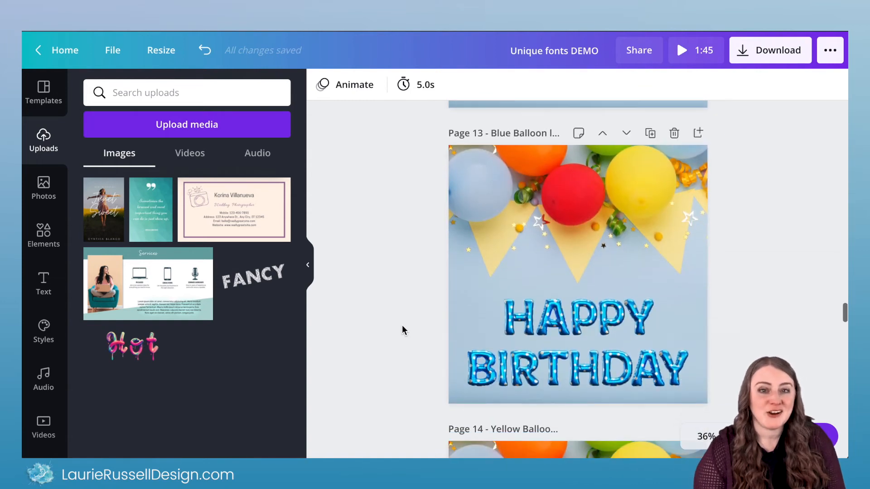
scroll(402, 326, up, 5)
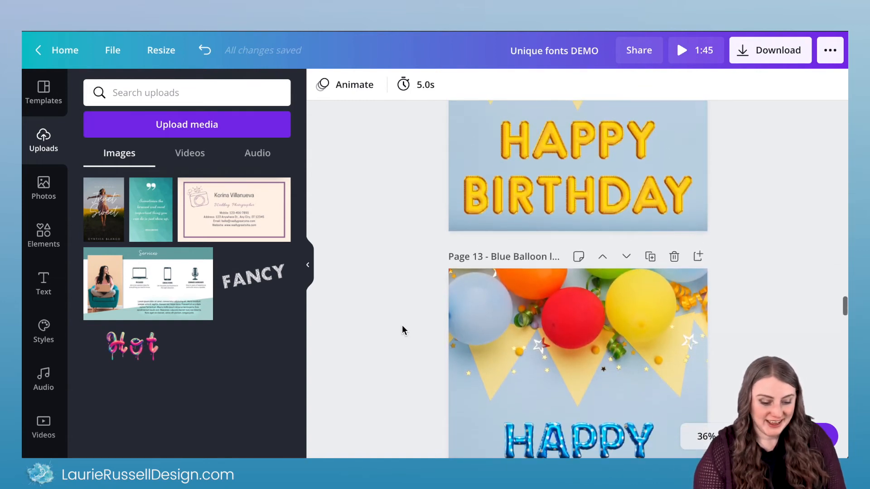
click(42, 238)
click(176, 94)
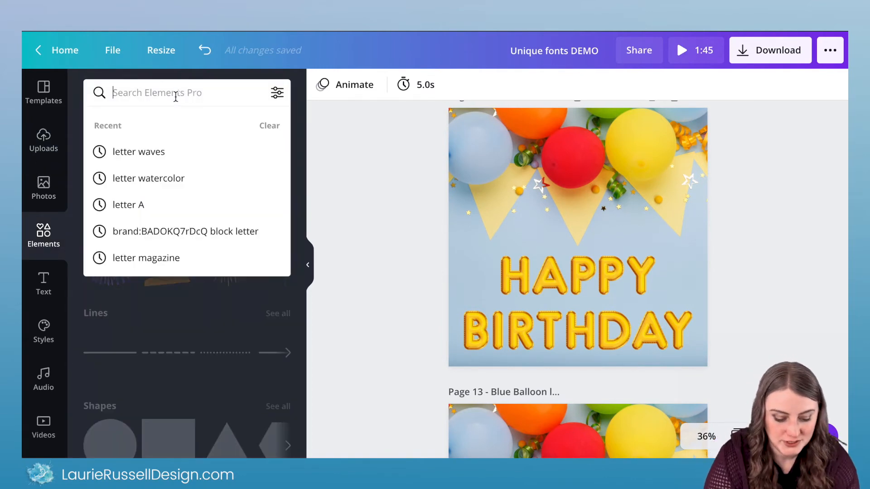
text(lett)
key(BackSpace)
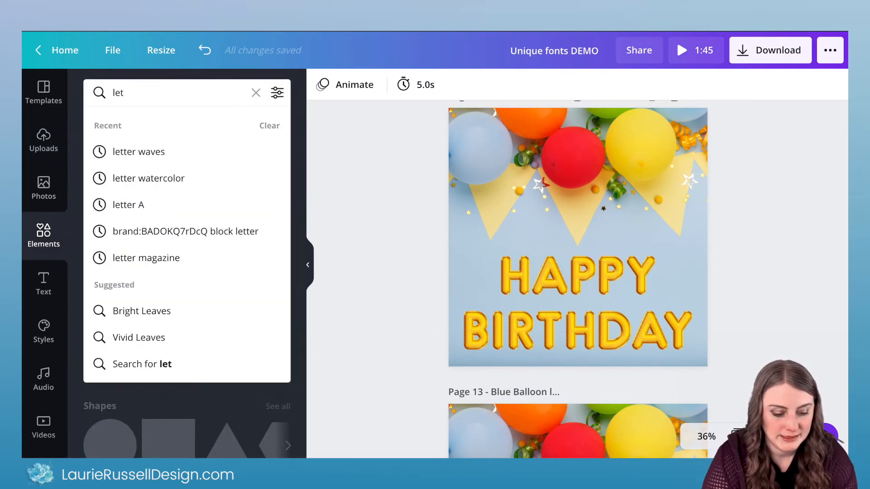
text(ter balloon)
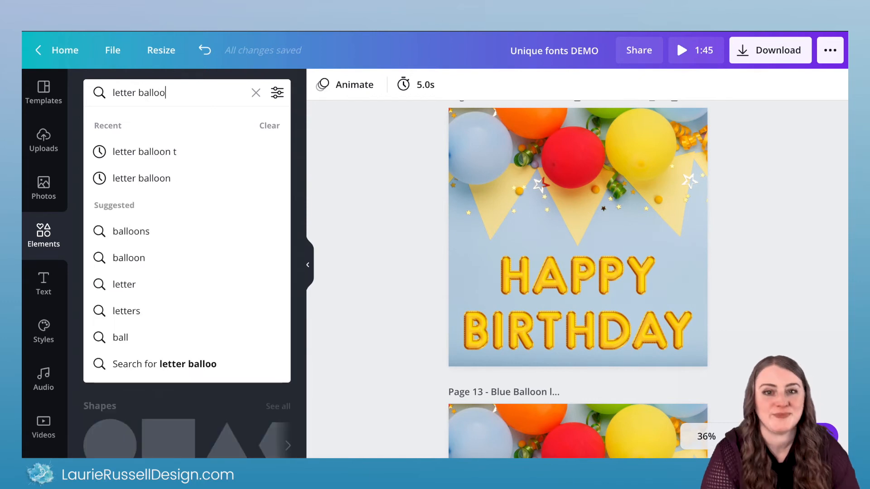
key(Return)
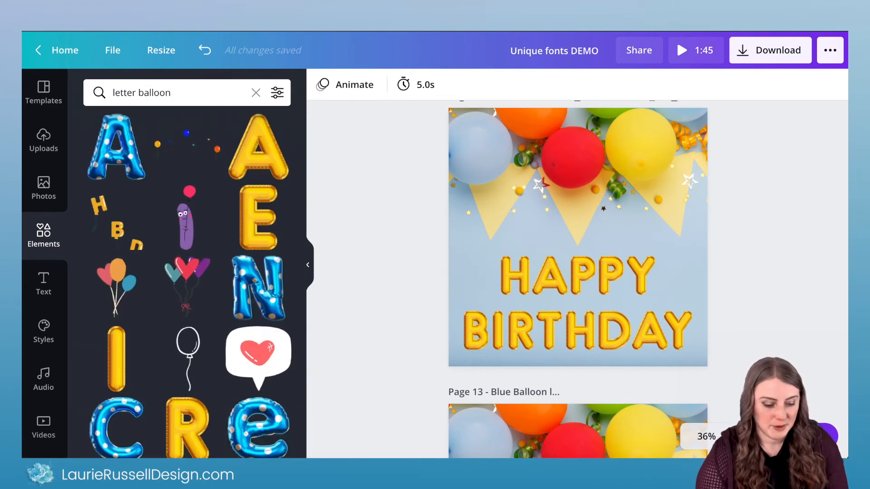
Filter the balloon letter results to static graphics and browse the yellow letters and the balloon designs
click(277, 92)
click(124, 241)
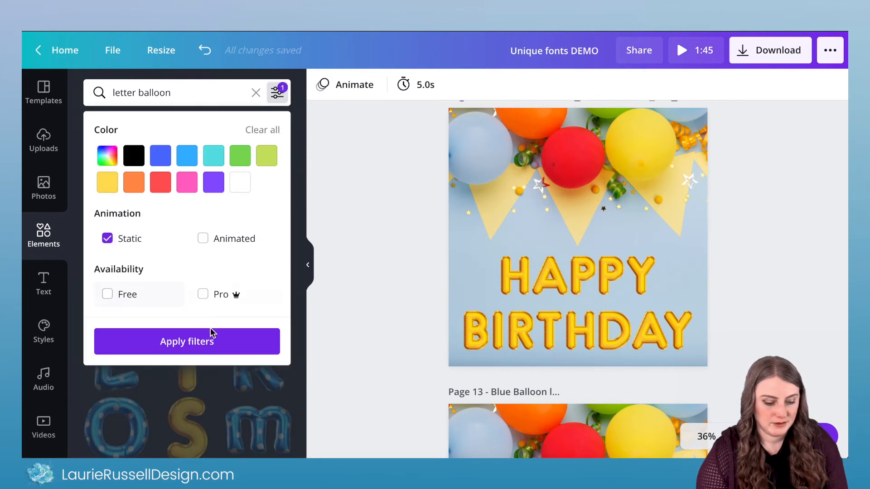
click(225, 346)
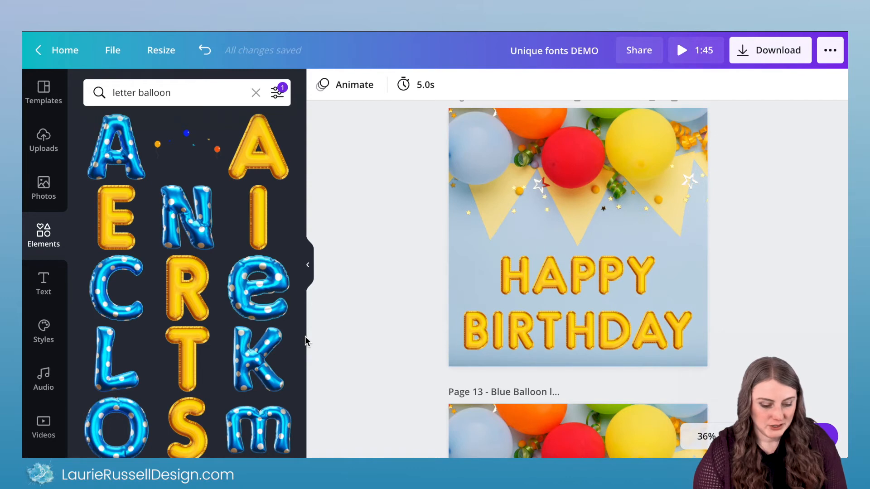
scroll(242, 348, down, 10)
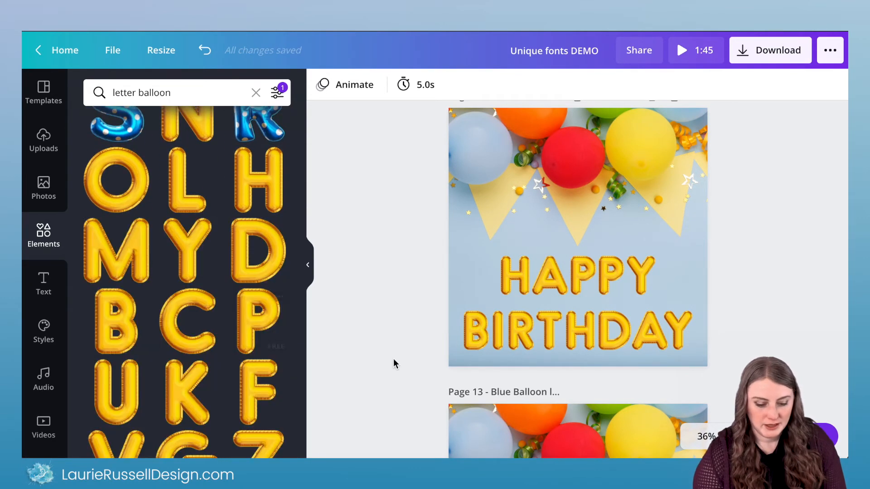
scroll(394, 364, down, 10)
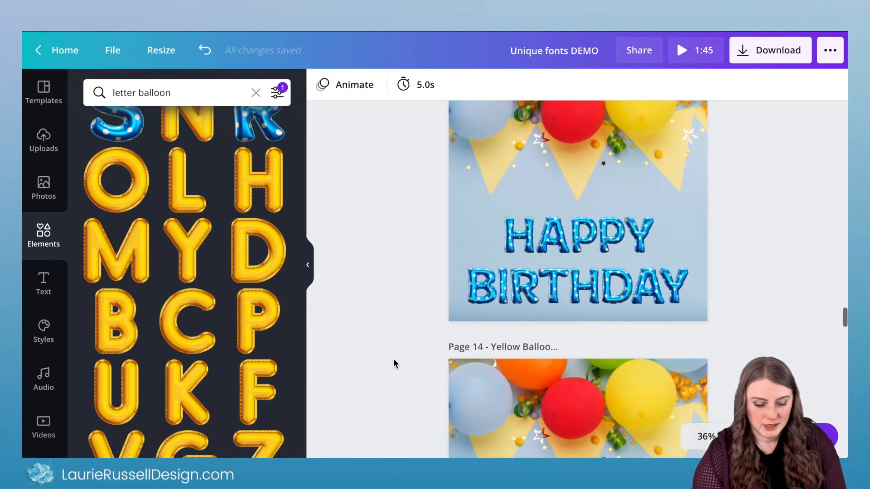
Add the yellow balloon H to the blank birthday background on Page 14 and place it below the leftmost pennant
scroll(394, 364, down, 3)
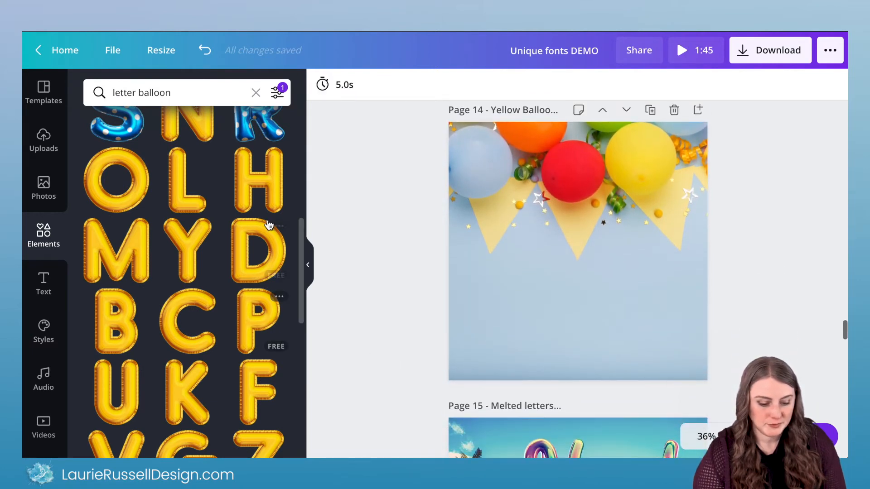
click(267, 201)
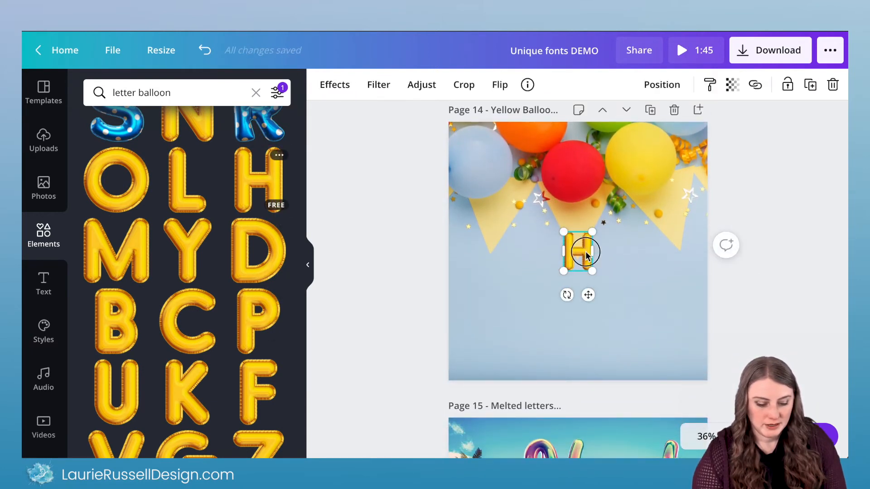
drag(581, 263, 497, 298)
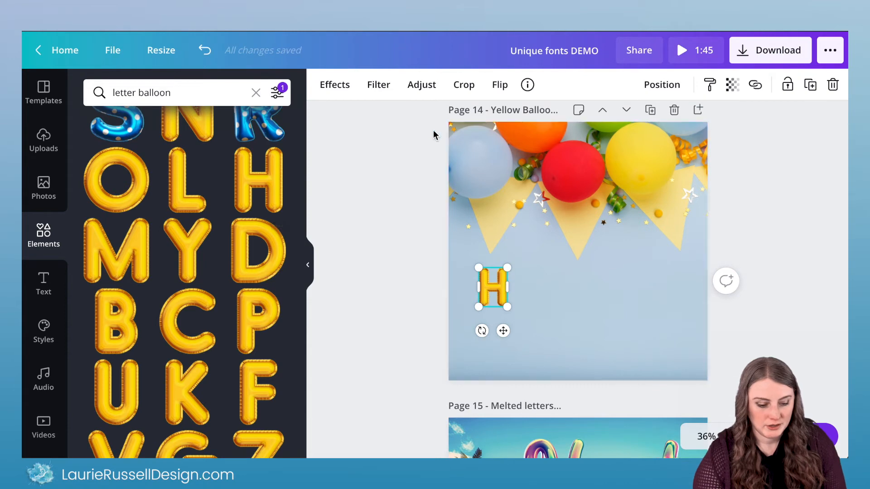
Show the rulers and guides for the design
click(116, 52)
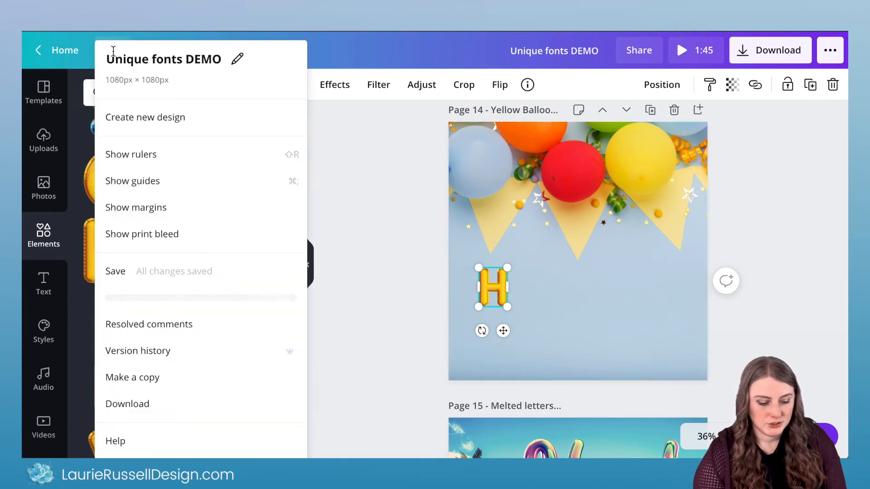
click(162, 157)
click(115, 51)
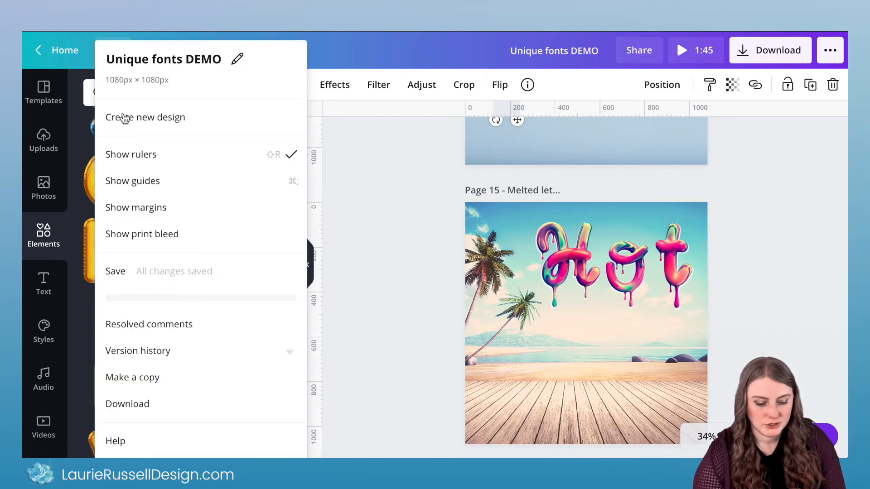
click(135, 182)
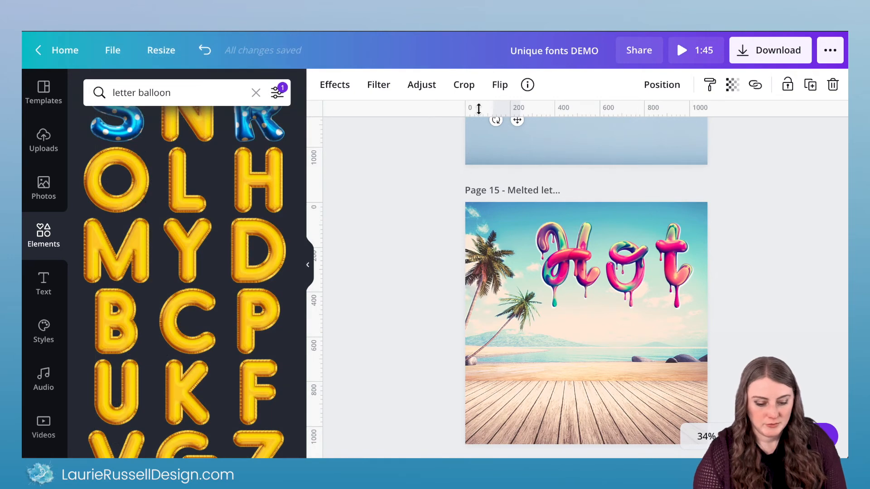
Place two horizontal guides across the empty lower part of Page 14 to mark the letter height
drag(550, 122, 550, 207)
scroll(550, 211, up, 3)
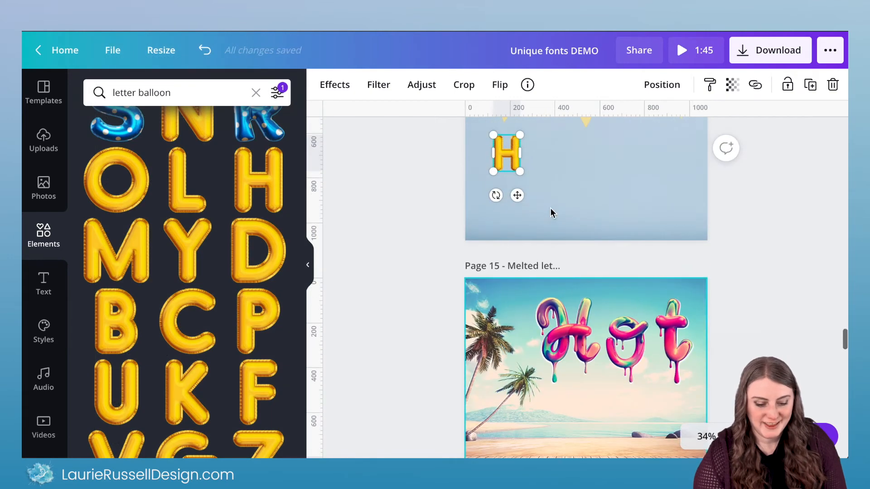
scroll(551, 213, up, 2)
drag(556, 121, 552, 237)
drag(542, 109, 547, 303)
key(super+plus)
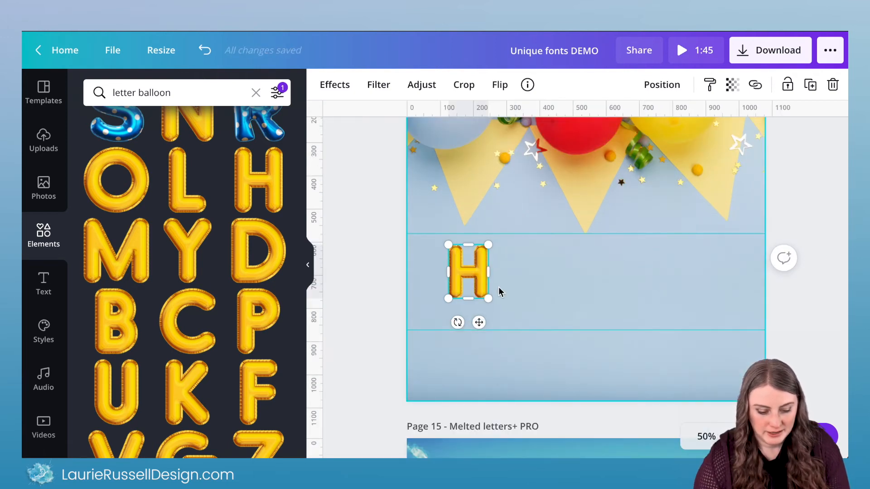
Rest the yellow H on the lower guide and enlarge it until its top meets the upper guide
drag(487, 274, 466, 304)
key(super+z)
key(Escape)
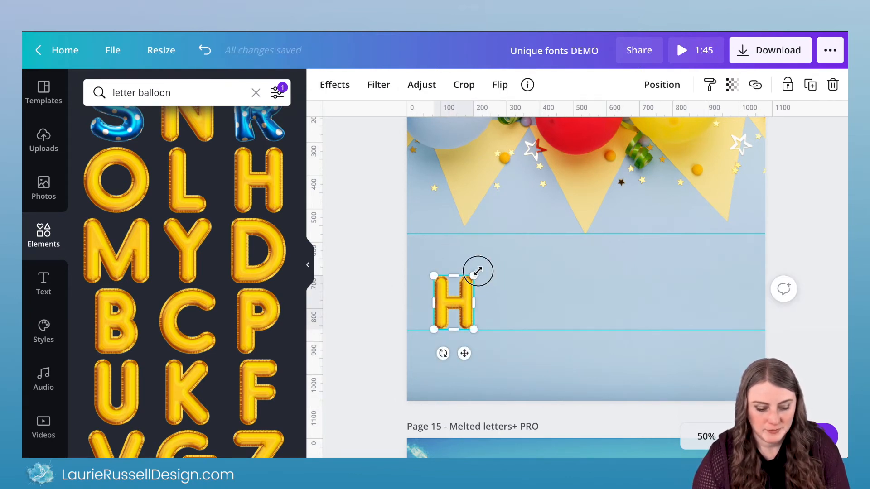
drag(478, 271, 512, 239)
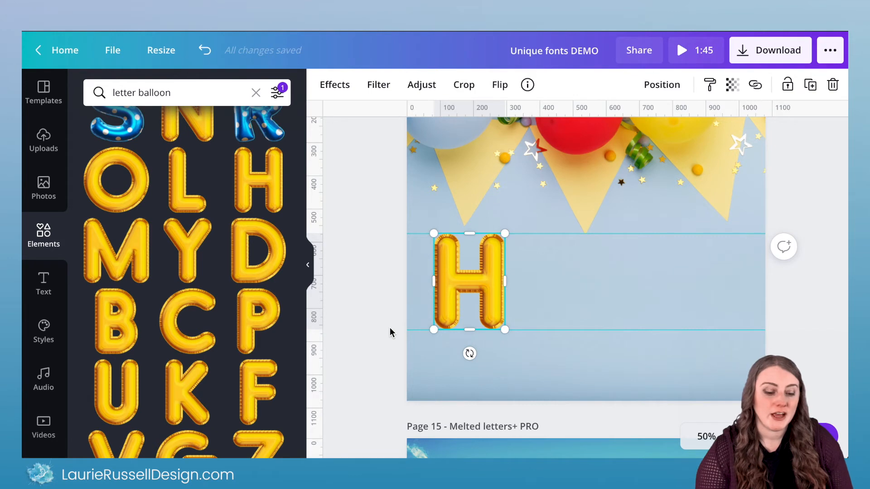
Search the elements for "letter melt" and view the melted-letter beach designs on Pages 15 and 16
scroll(389, 328, down, 5)
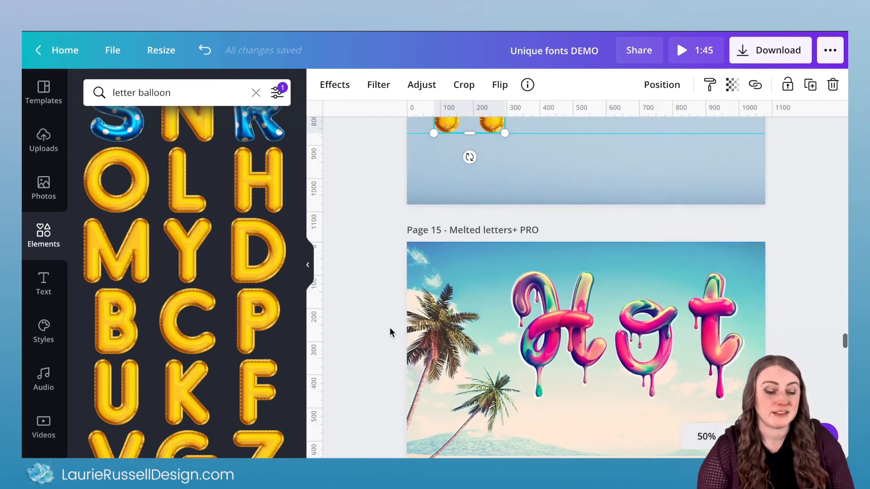
double_click(162, 92)
text(melt)
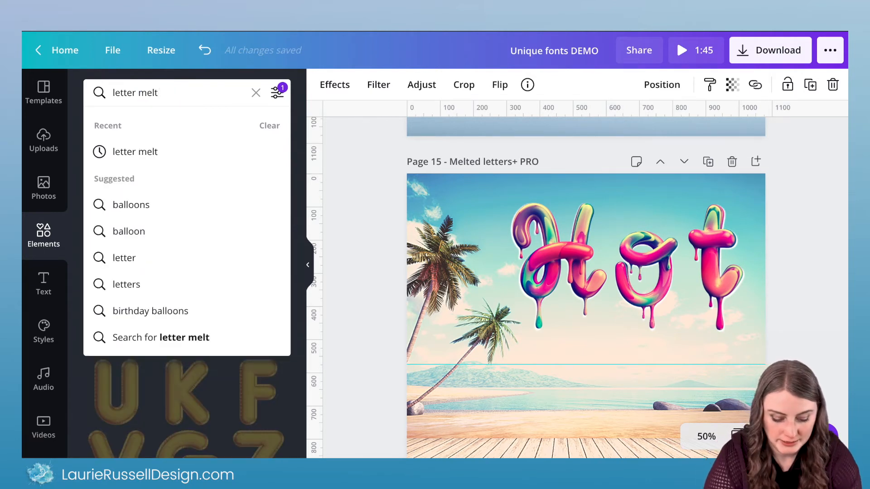
key(Return)
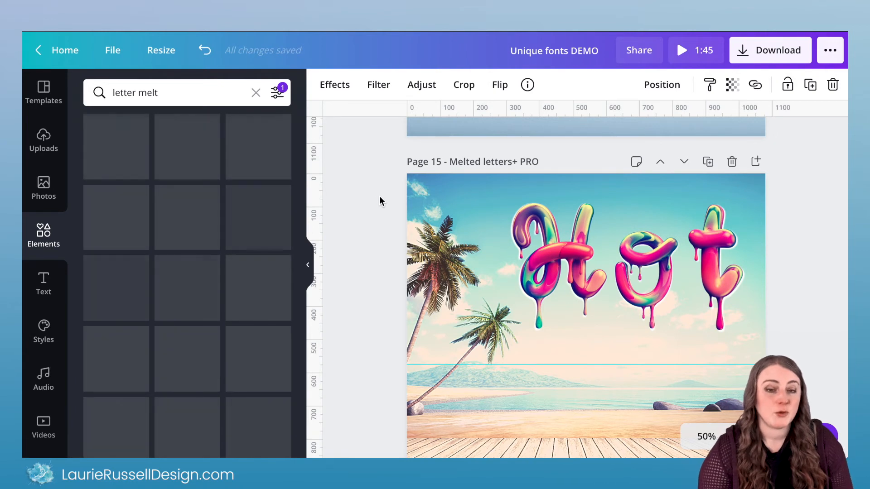
scroll(379, 199, down, 2)
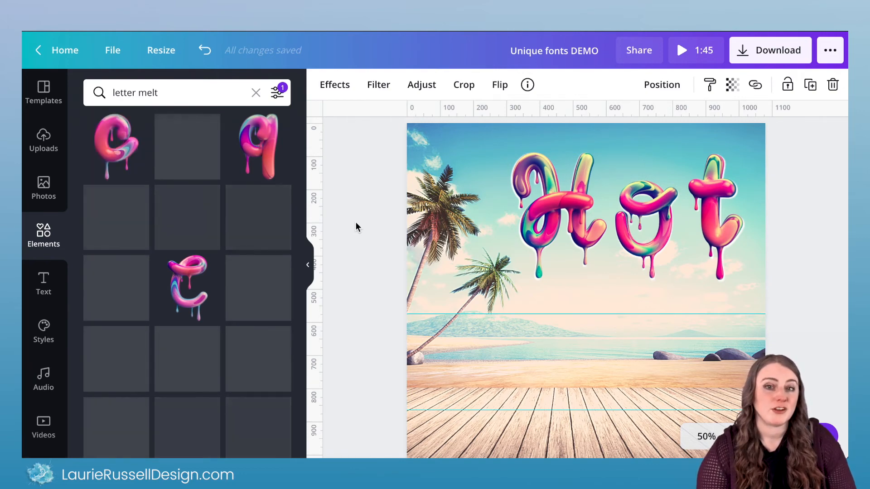
scroll(355, 222, down, 7)
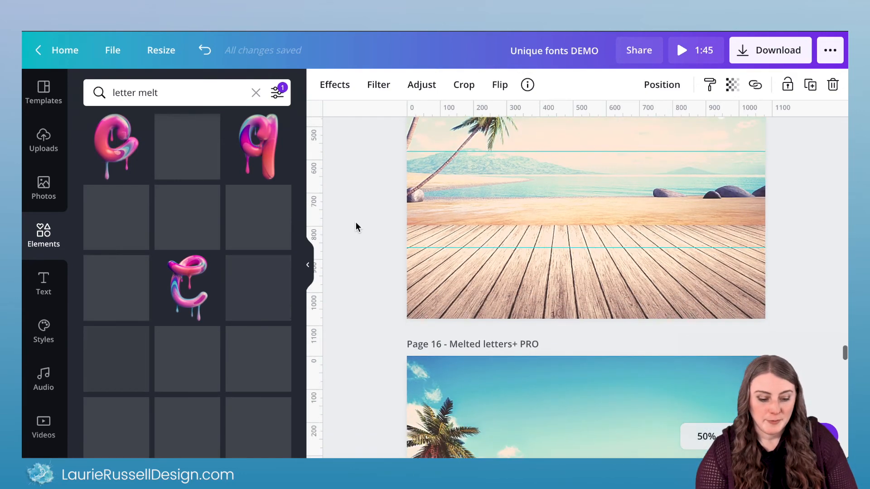
scroll(355, 222, down, 3)
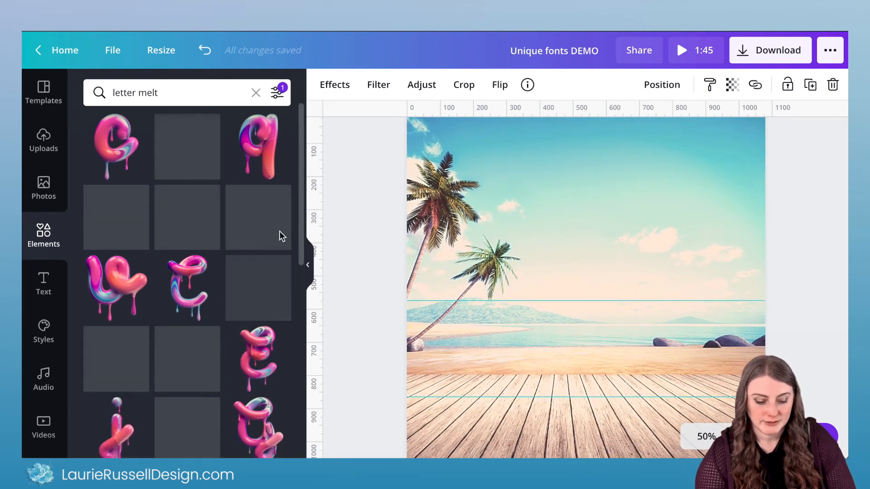
Add the uploaded melted "Hot" image to the beach background on Page 16 and enlarge it to span most of the page width
click(45, 141)
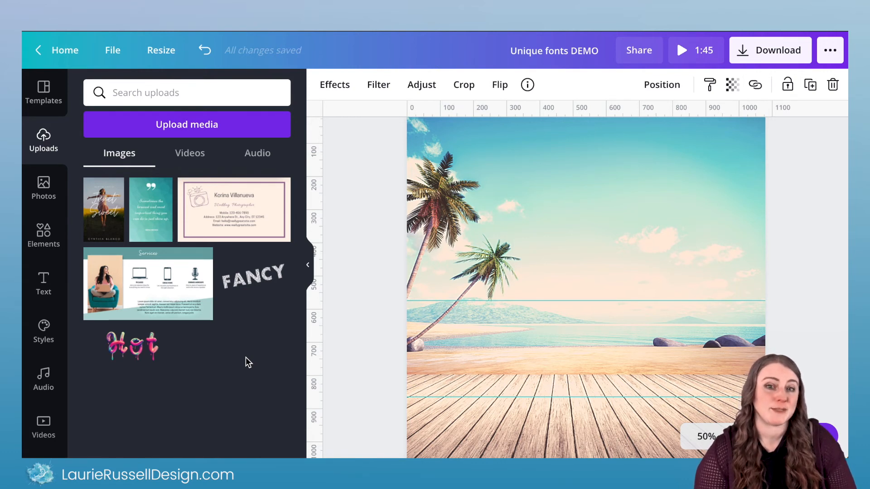
click(140, 354)
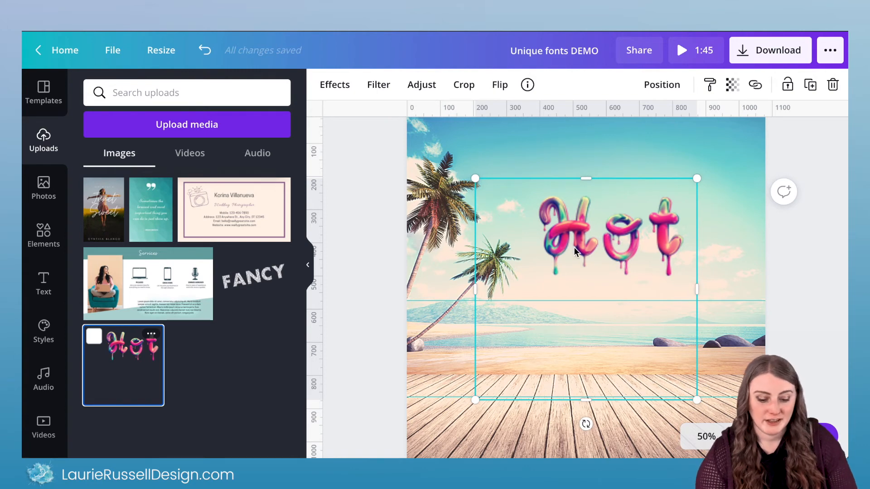
drag(696, 179, 749, 125)
drag(476, 403, 415, 458)
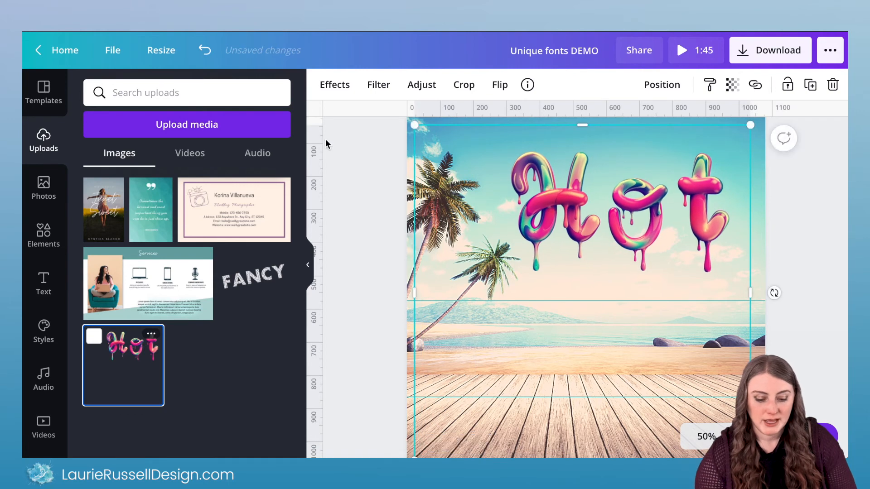
Adjust the "Hot" image to brightness 13, contrast 11, saturation -3 and tint 56
click(422, 87)
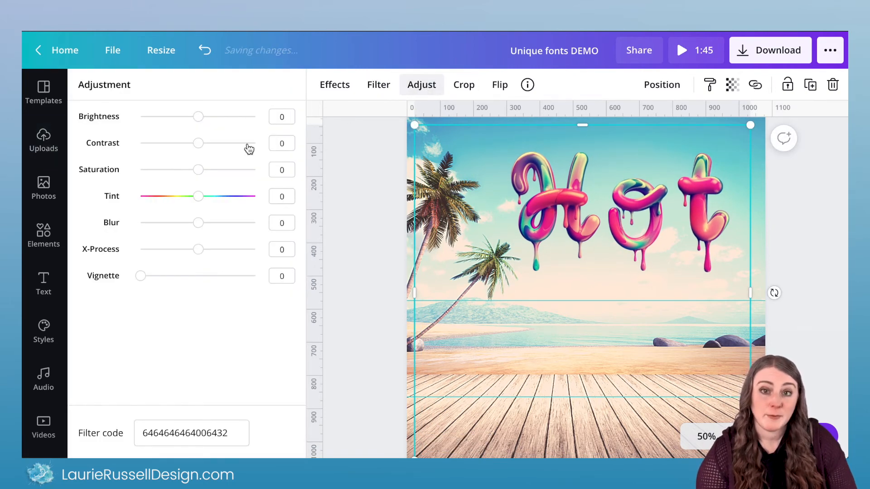
mouse_move(200, 120)
mouse_down()
mouse_move(255, 121)
mouse_move(213, 119)
mouse_move(228, 121)
mouse_move(209, 144)
mouse_move(230, 144)
mouse_move(202, 144)
mouse_move(205, 118)
mouse_up()
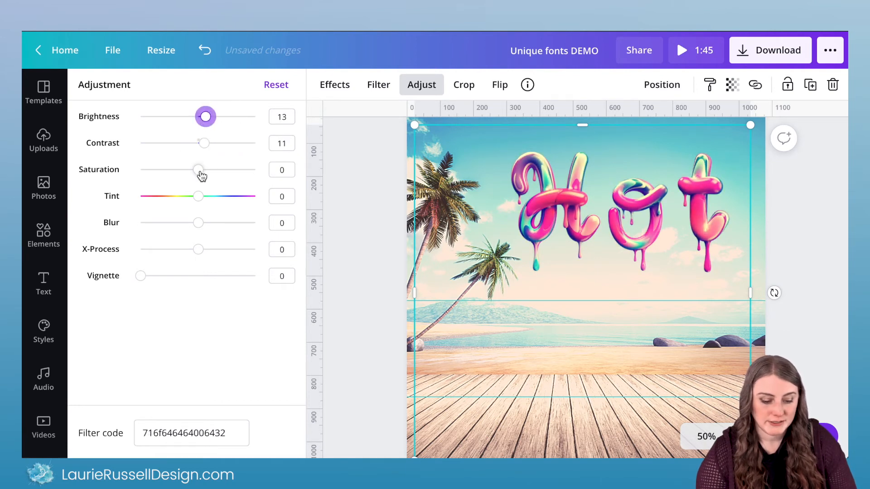
drag(201, 177, 231, 197)
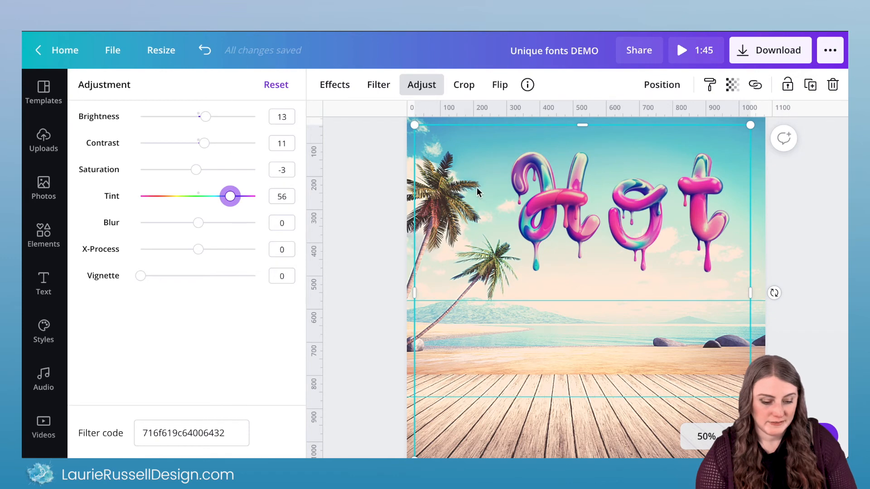
Search the elements for "brand:BADGhrqOxjc letter pixel" to find pixel letters matching the GAMER design
scroll(505, 236, up, 10)
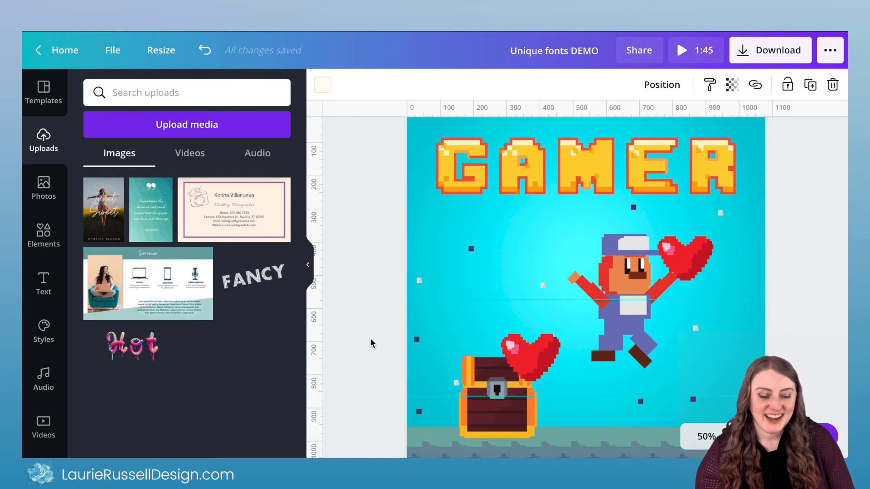
click(44, 234)
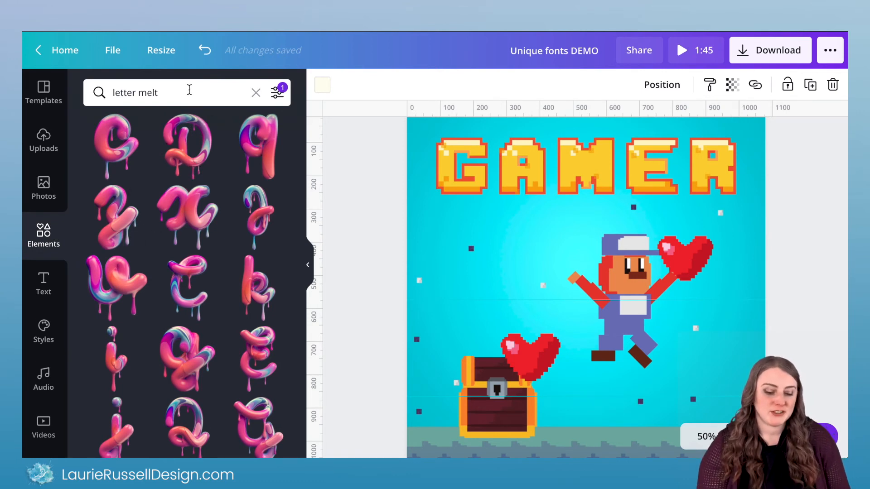
drag(190, 90, 108, 86)
text(brand:BADGhrqOxjc letter pixel)
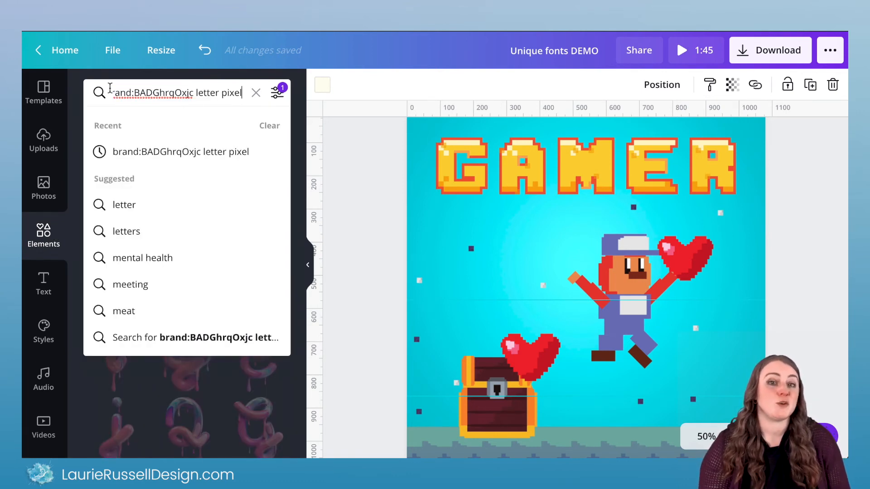
click(345, 171)
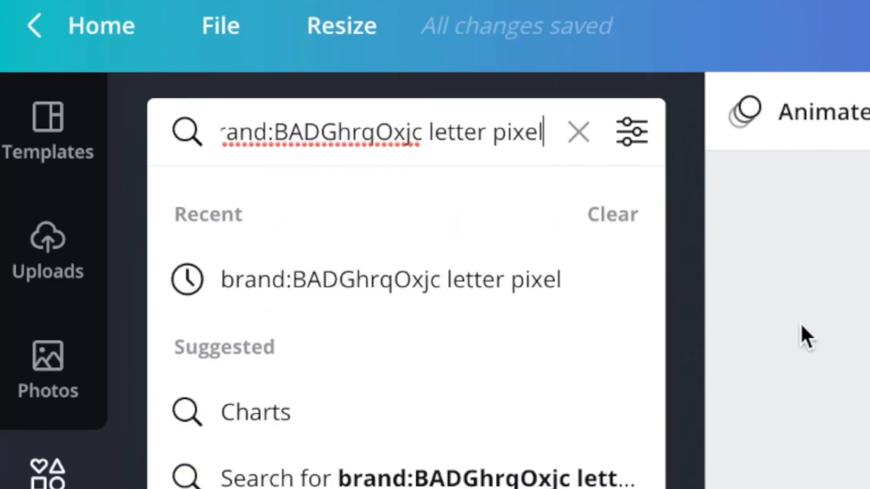
key(Return)
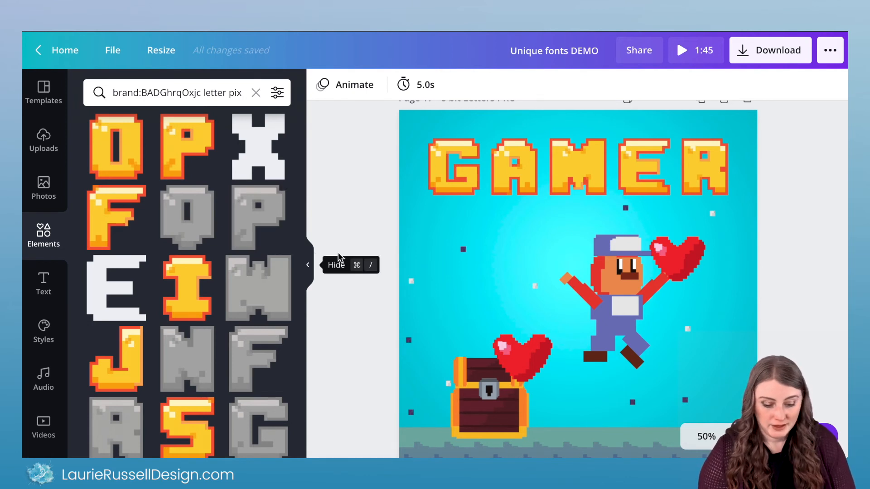
Scale down the grouped GAMER pixel letters on Page 17 slightly and center them horizontally near the page's upper edge
scroll(420, 276, down, 10)
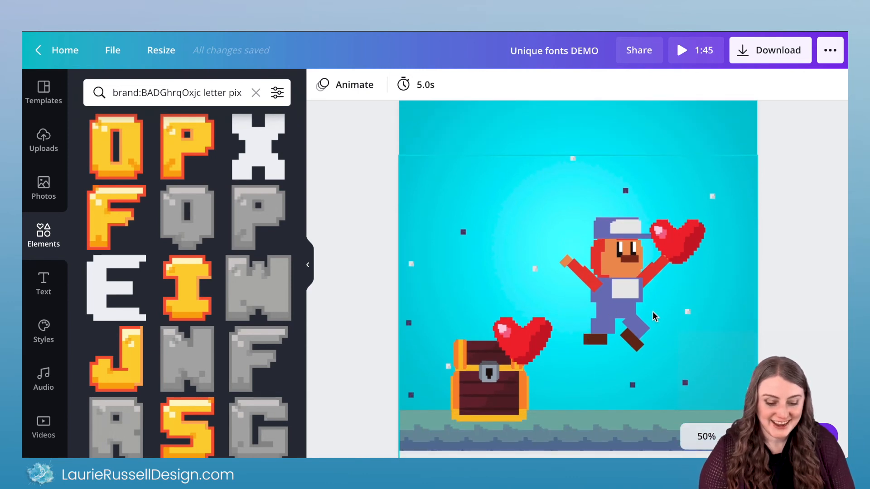
scroll(527, 277, up, 2)
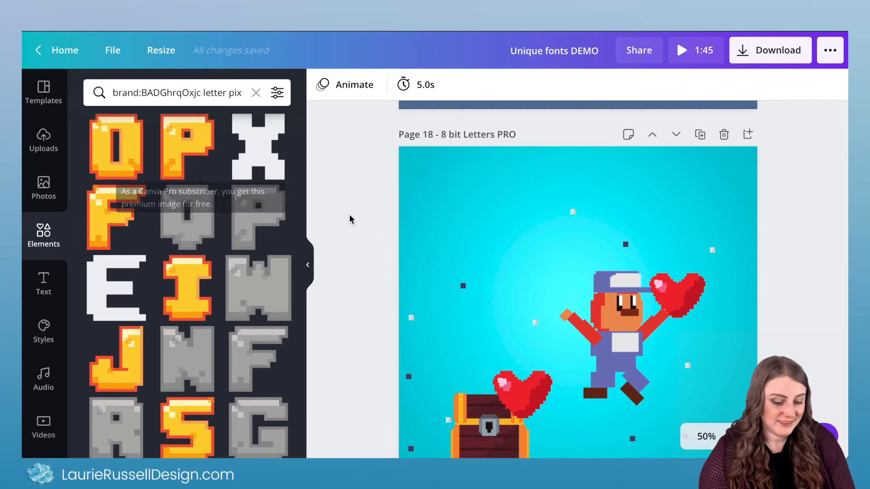
scroll(355, 261, up, 1)
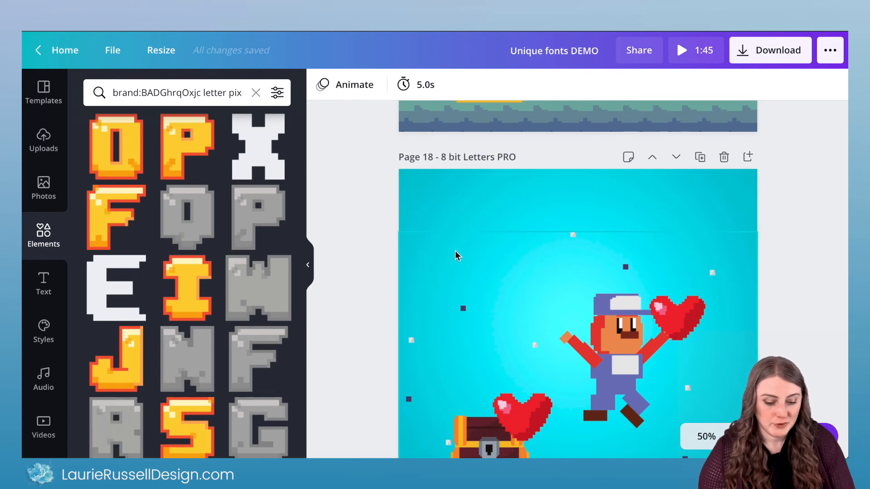
scroll(455, 251, down, 5)
scroll(455, 250, up, 4)
scroll(458, 231, down, 1)
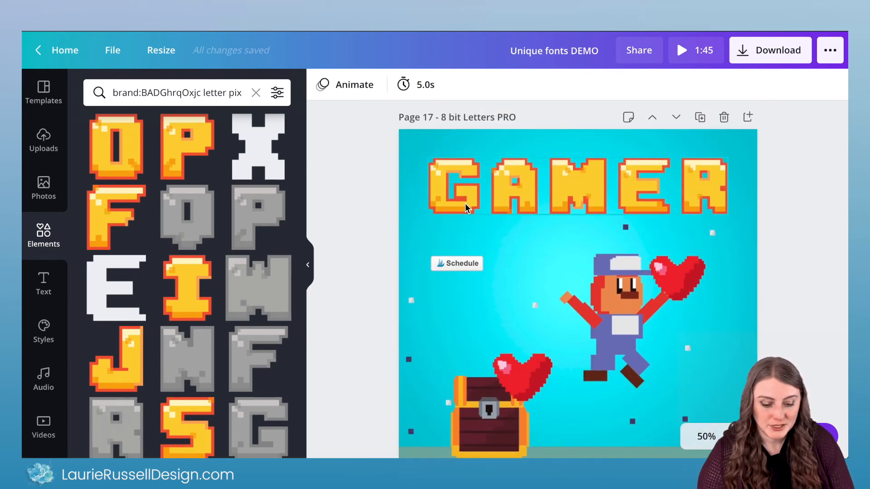
click(465, 208)
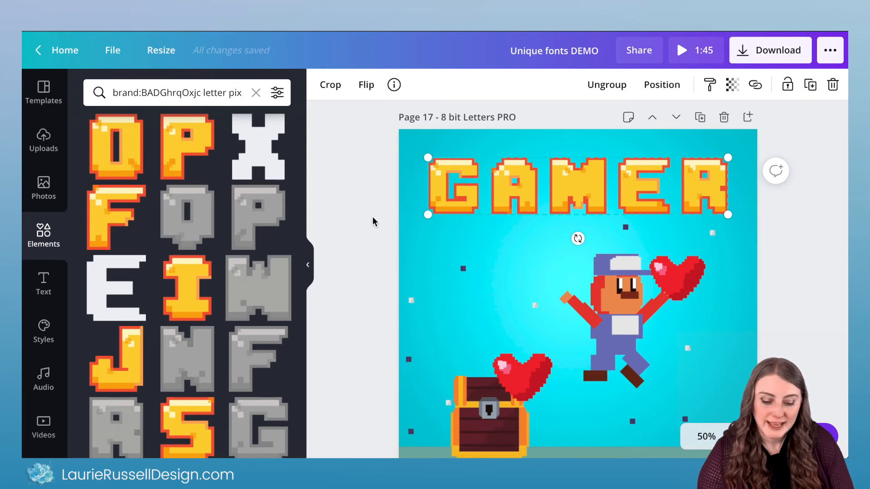
drag(428, 214, 461, 207)
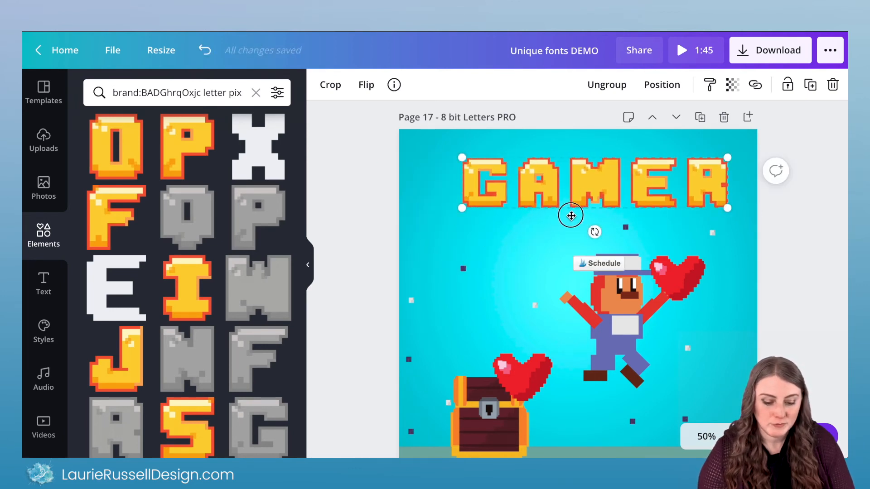
drag(571, 216, 587, 180)
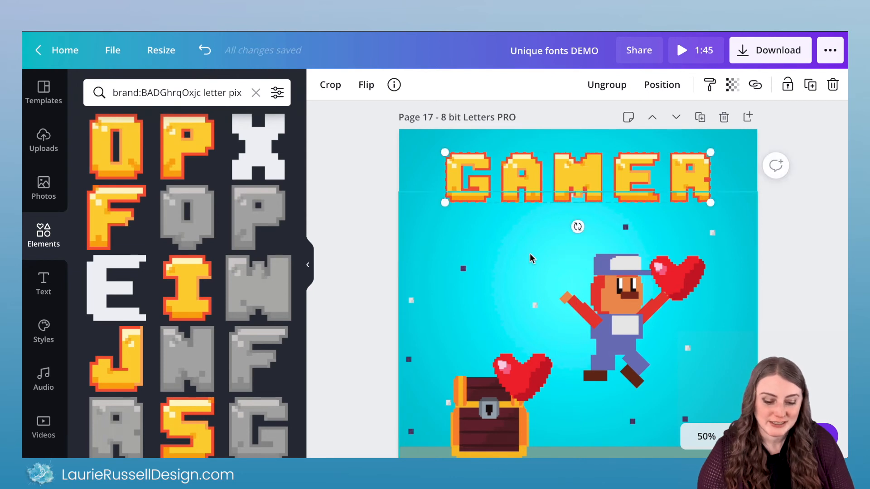
click(382, 228)
scroll(387, 238, down, 1)
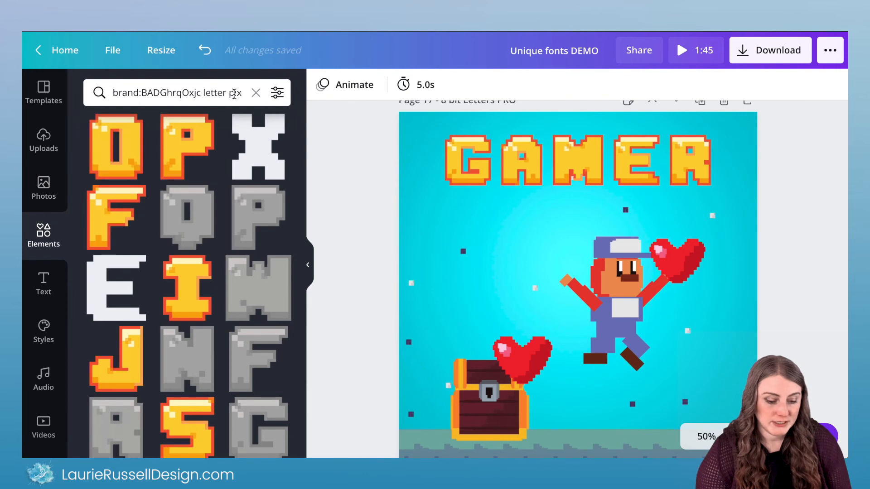
Search the elements for "letter marquee" and browse the colorful and red light-bulb letter styles
click(233, 94)
click(254, 95)
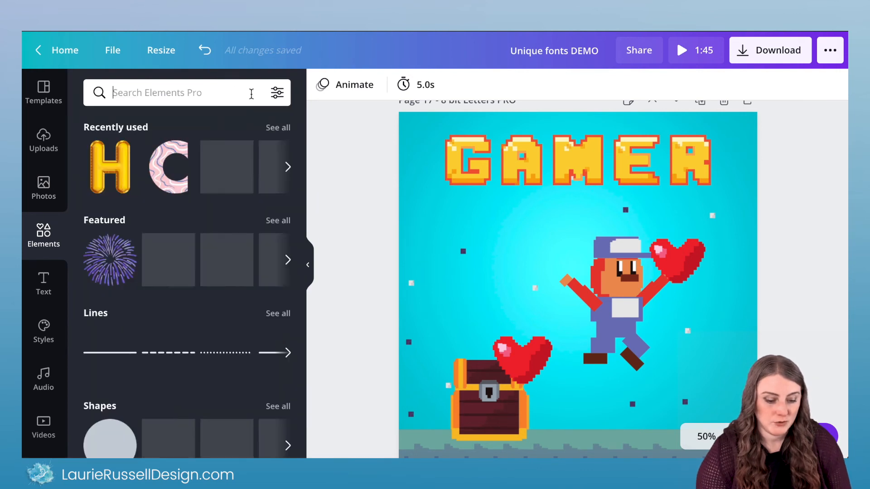
text(letter marquee)
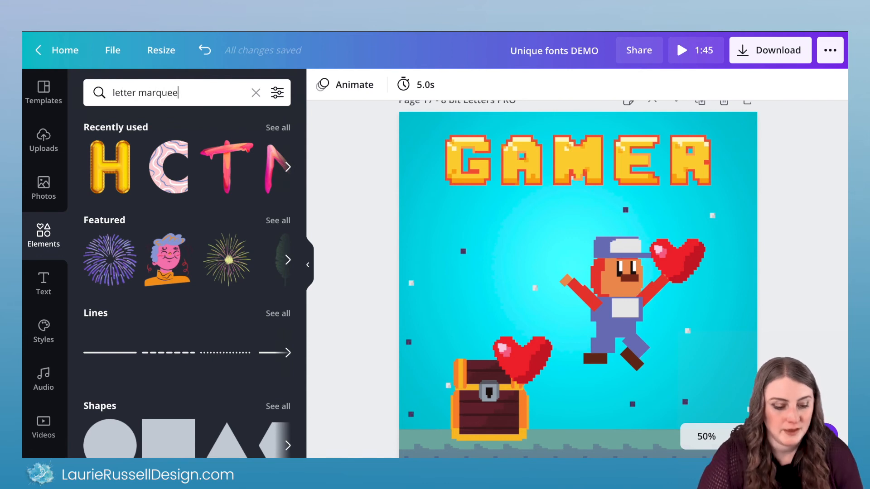
key(Return)
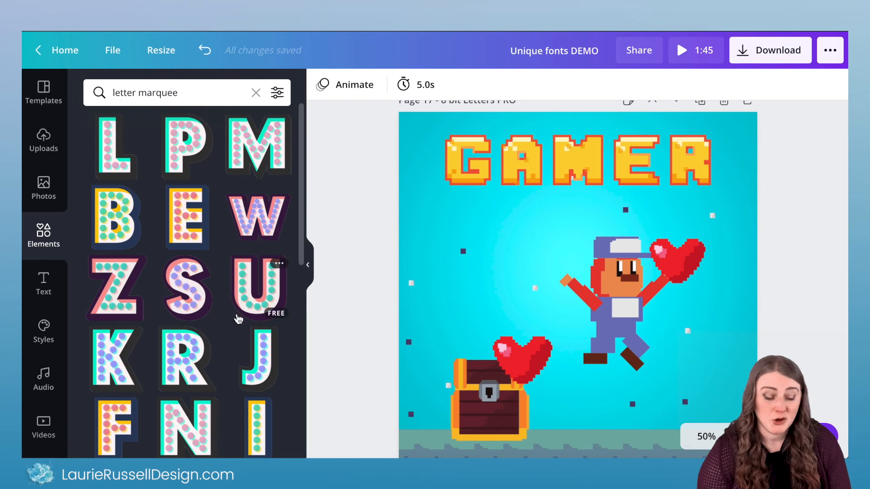
scroll(243, 315, down, 5)
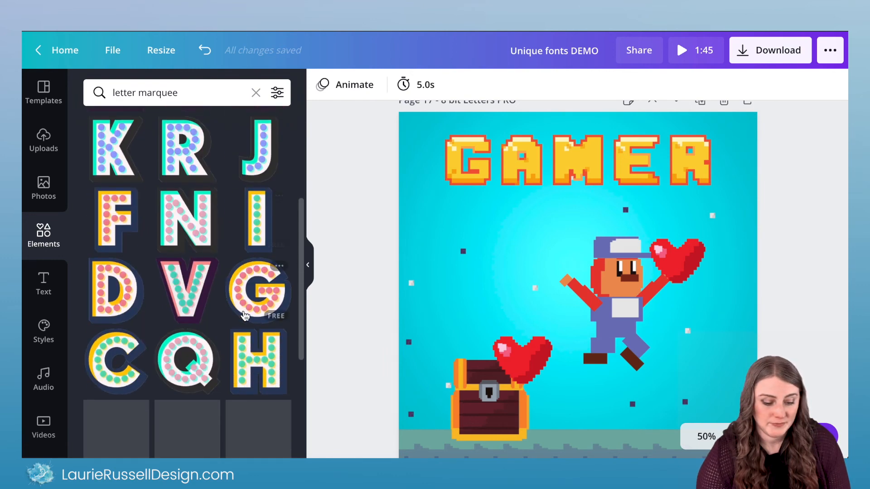
scroll(244, 312, down, 3)
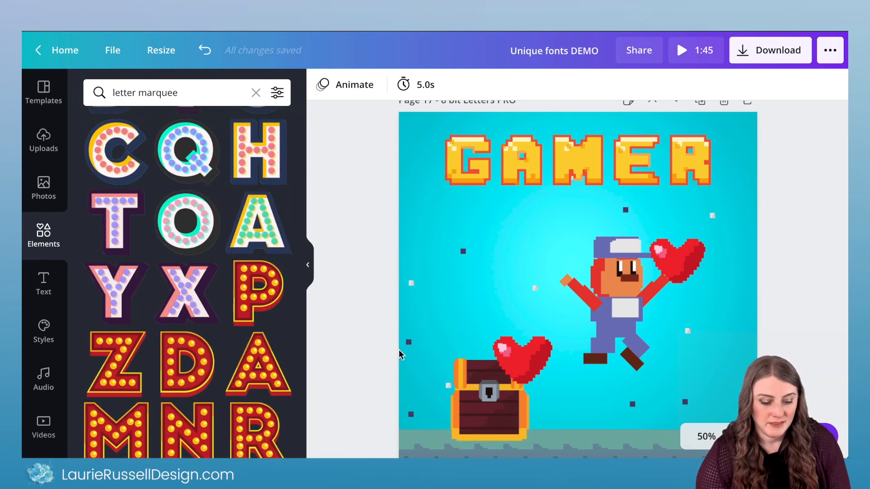
scroll(281, 352, down, 3)
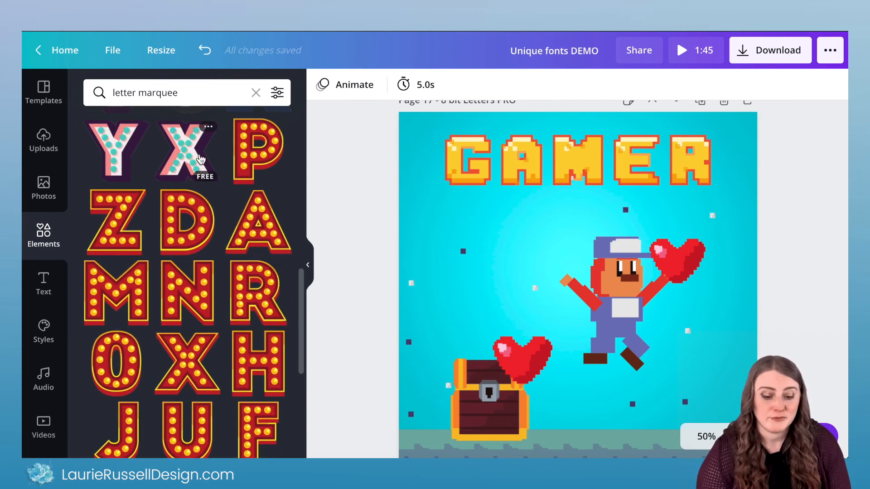
Review the finished "COMING SOON" marquee-letter designs on Page 19 and the page after it
scroll(358, 311, down, 8)
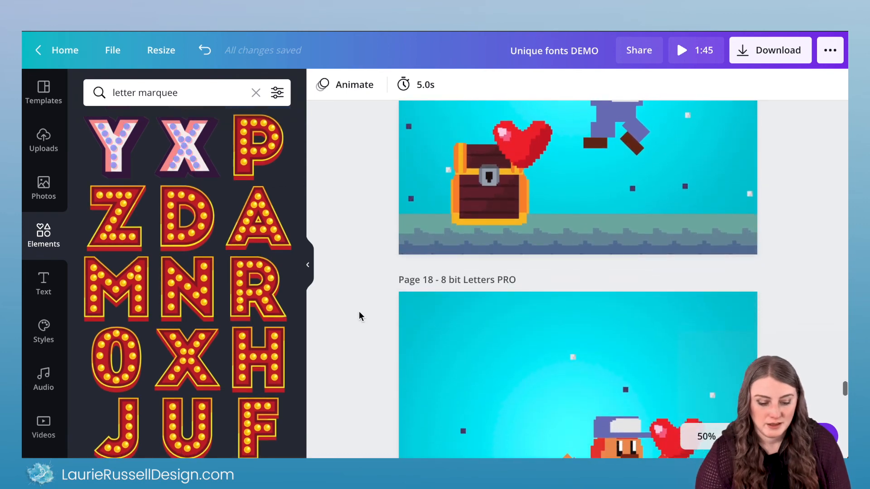
scroll(359, 311, down, 7)
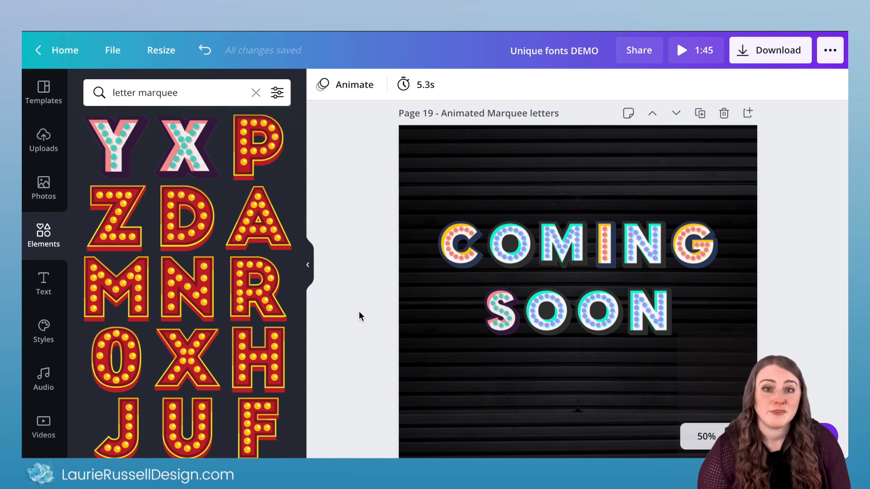
scroll(358, 311, down, 1)
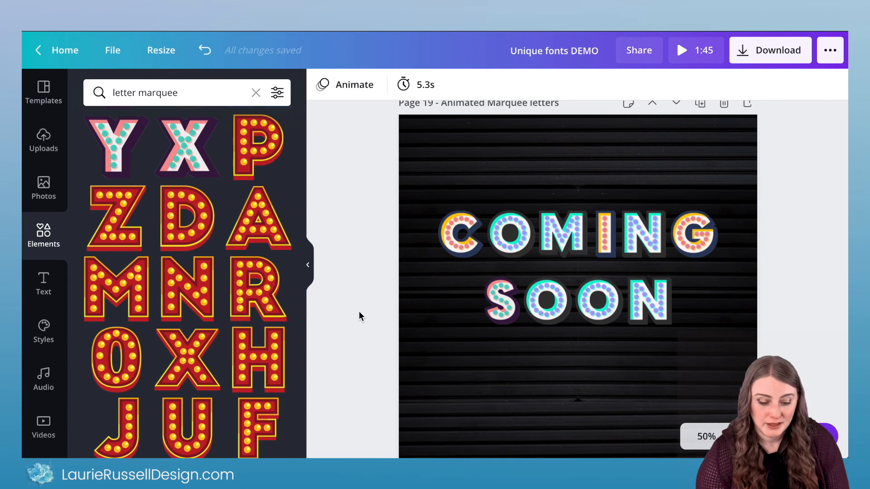
scroll(359, 312, down, 2)
scroll(359, 311, down, 6)
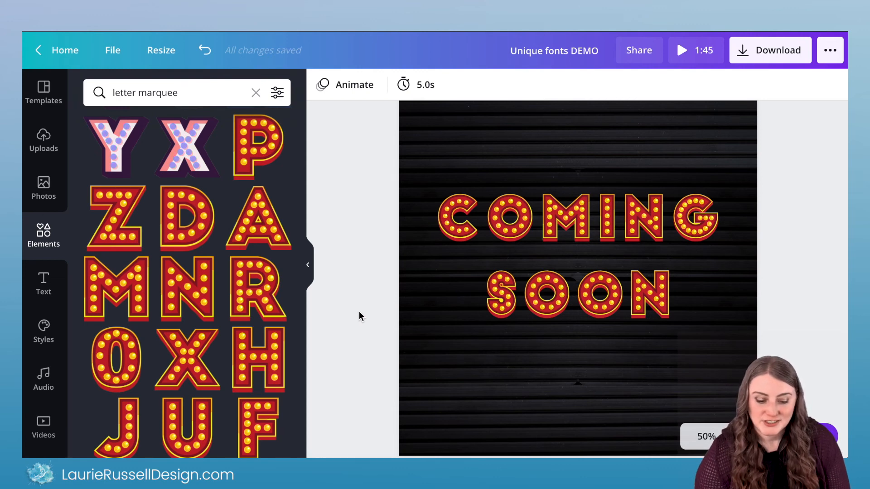
scroll(359, 311, up, 7)
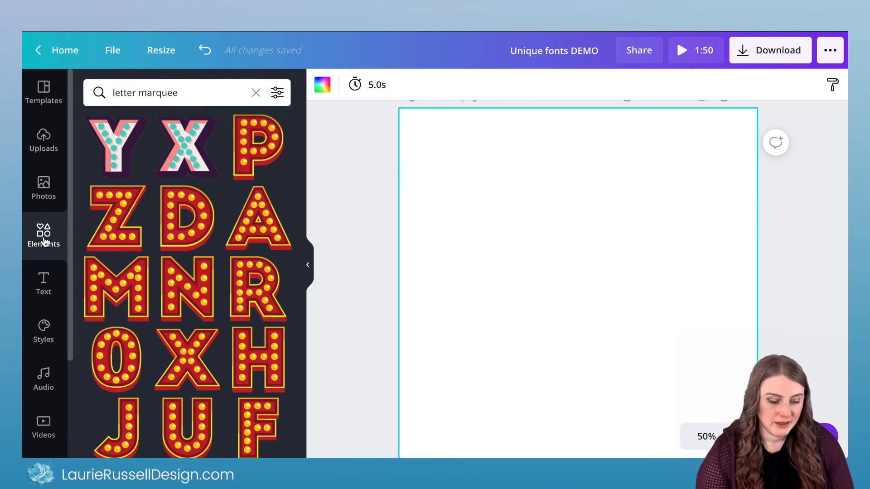
Search the elements for "frames" and add the letter A frame to the blank page, scaled down in its upper-left area
click(256, 94)
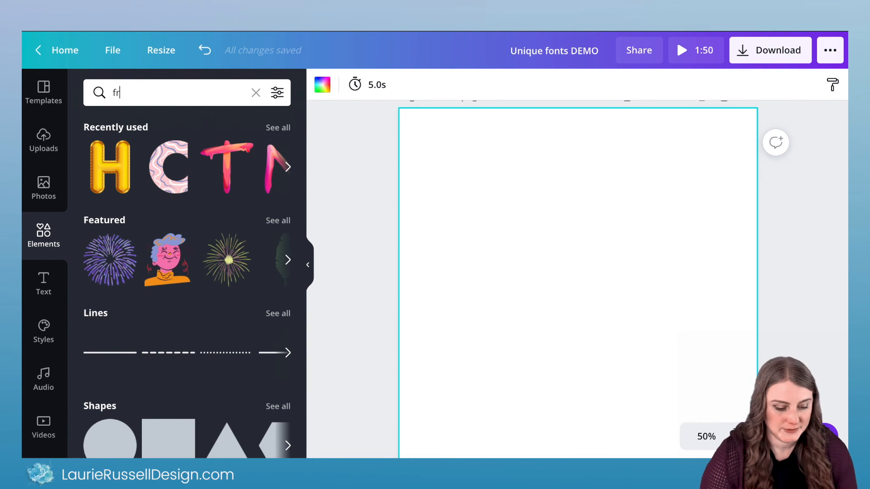
key(Return)
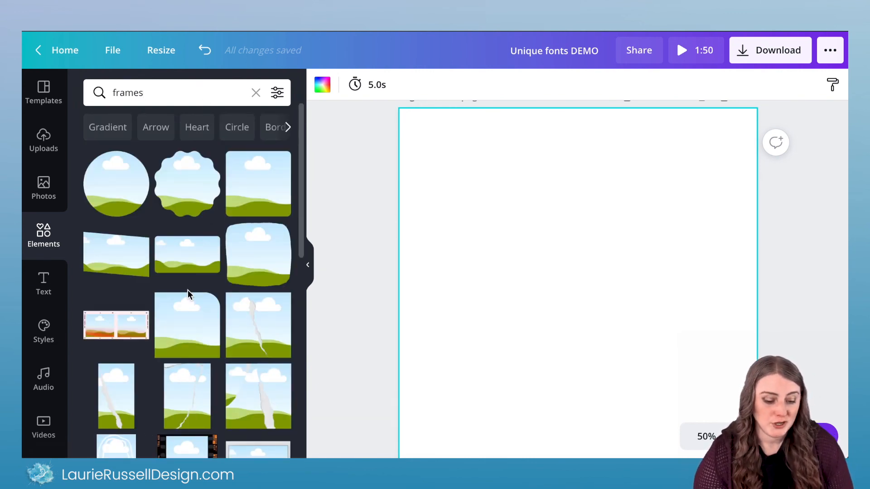
scroll(188, 292, down, 10)
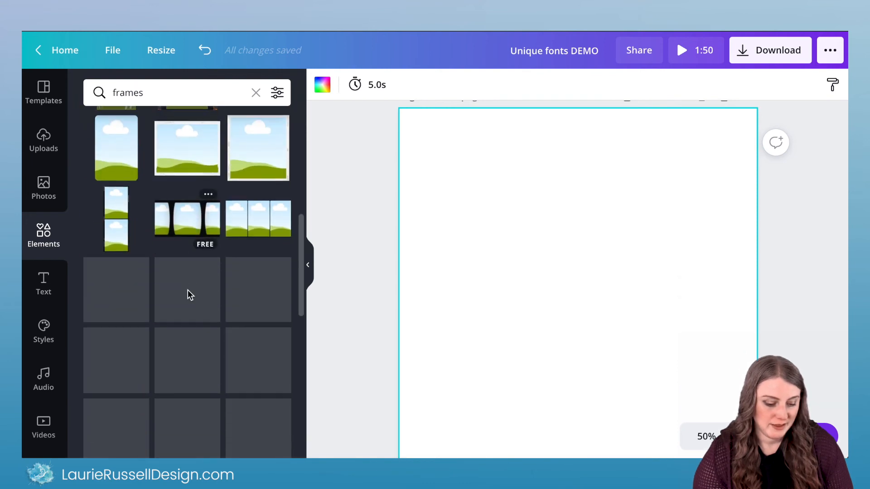
scroll(189, 295, down, 3)
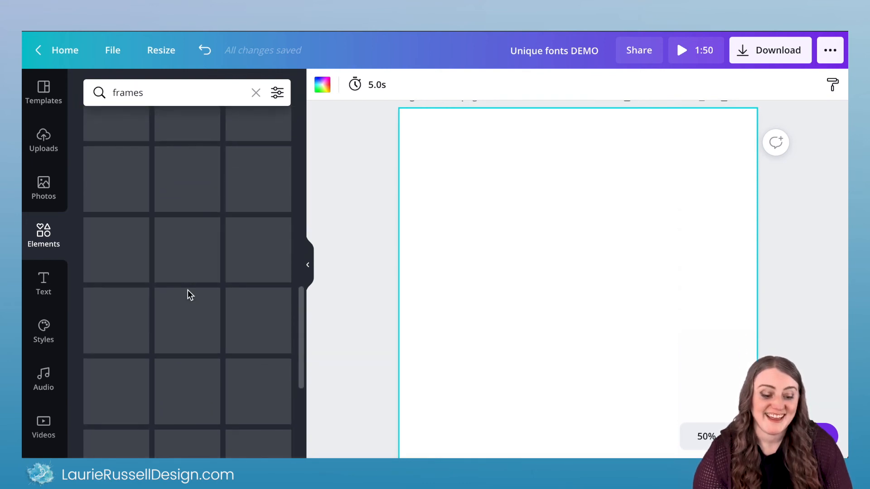
scroll(190, 295, down, 8)
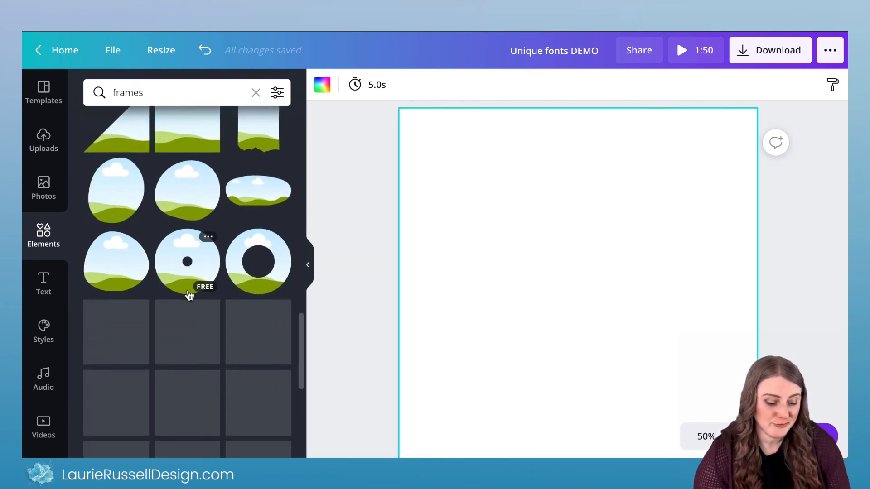
scroll(188, 293, down, 1)
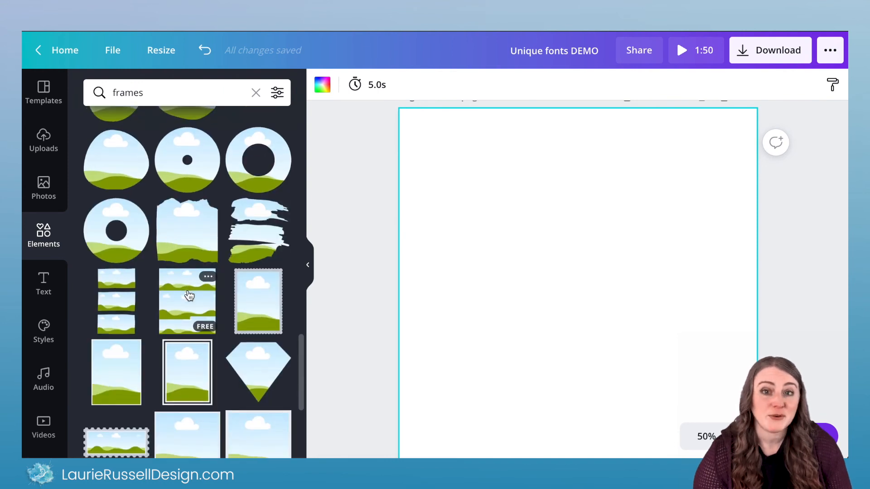
scroll(188, 294, down, 4)
scroll(189, 295, down, 6)
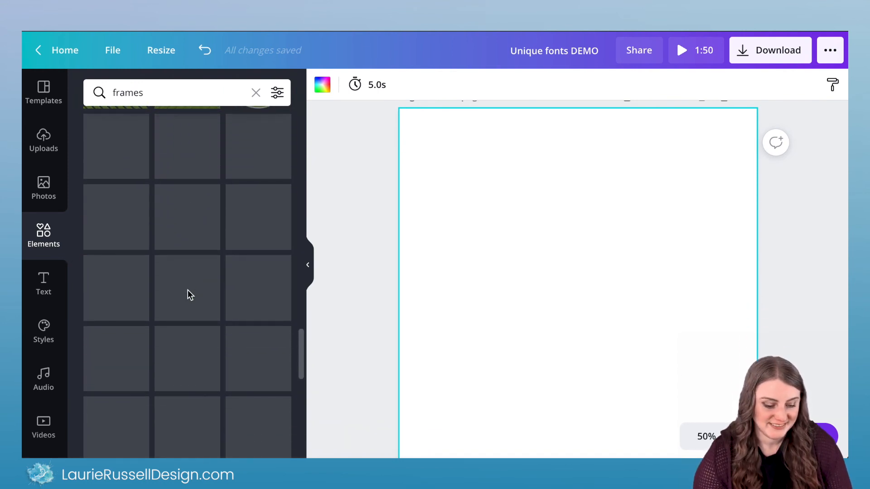
scroll(190, 295, down, 3)
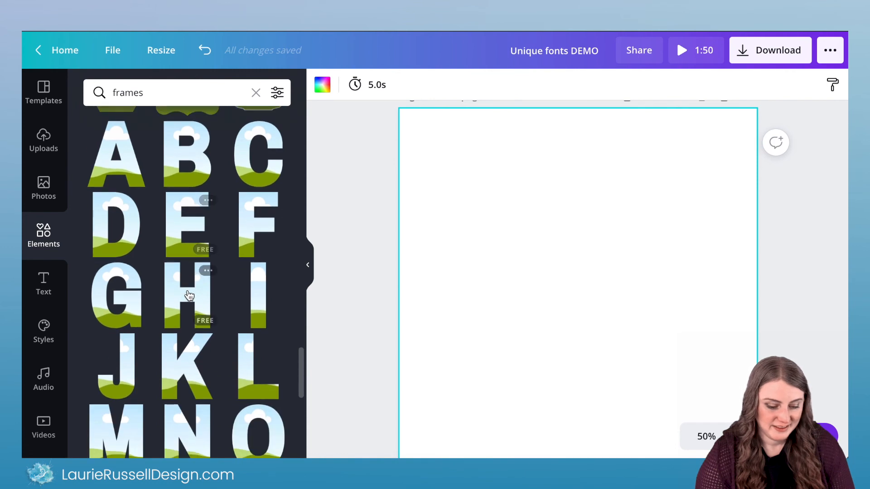
click(135, 175)
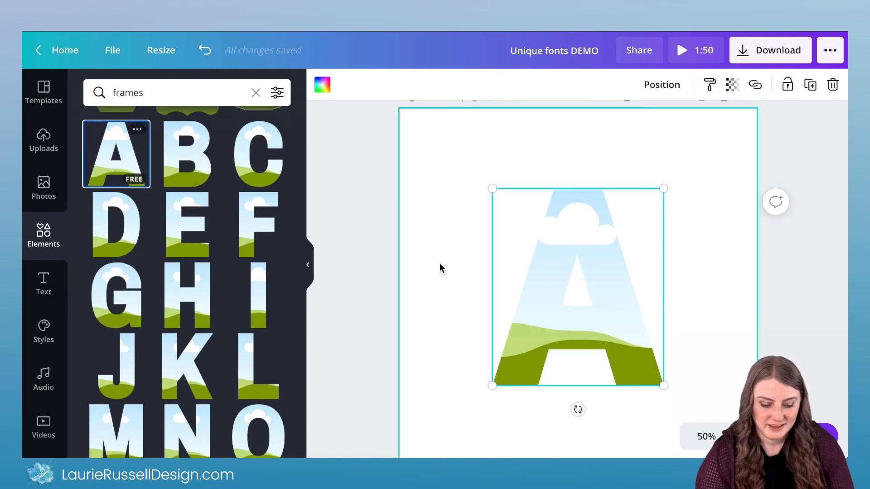
drag(666, 387, 591, 292)
drag(524, 248, 517, 255)
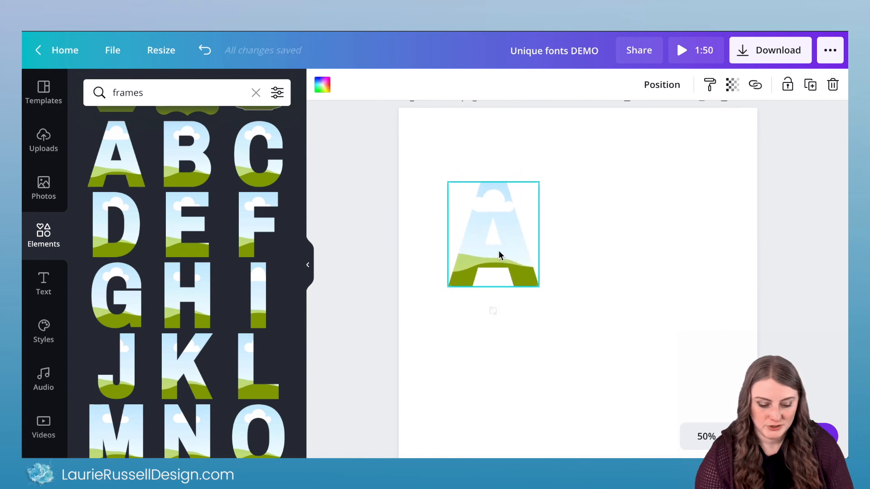
Add the letter B and C frames beside the A, scaling both to its height of about 317 px and aligning them in a row
click(187, 154)
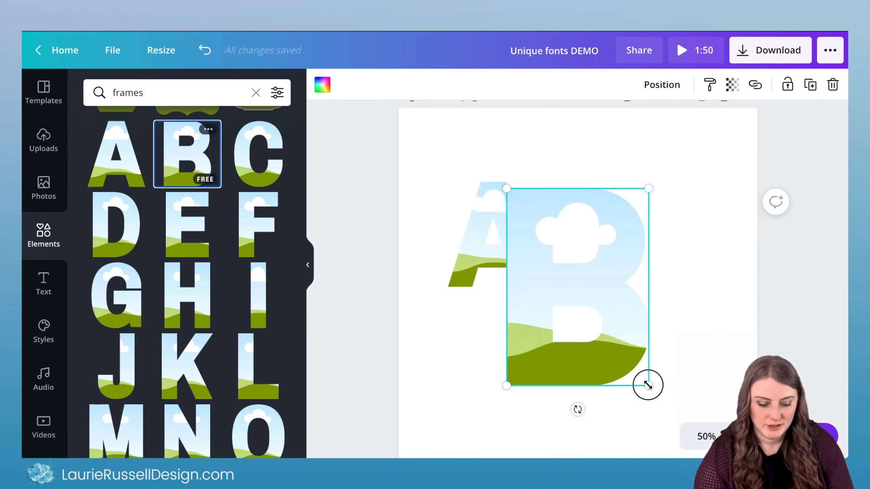
drag(647, 385, 613, 284)
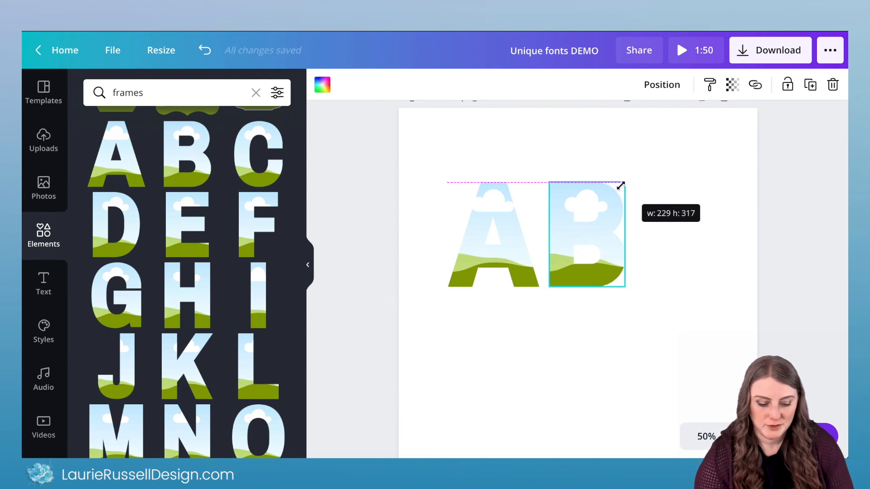
click(272, 170)
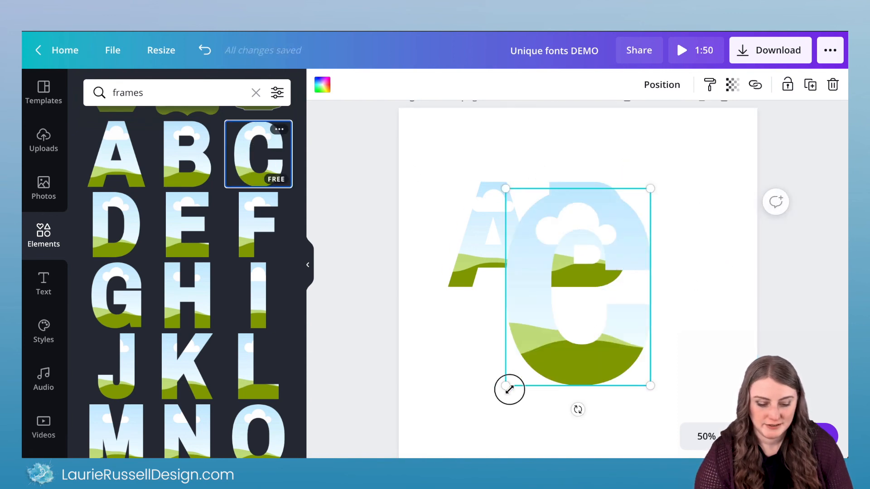
drag(508, 388, 674, 284)
drag(703, 192, 707, 183)
drag(656, 264, 670, 279)
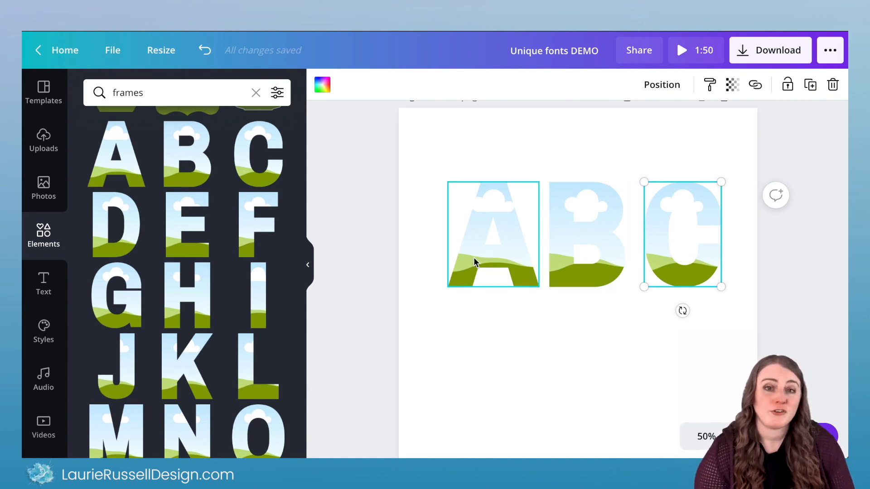
Search the photos for "texture" and fill the A, B and C frames with the blue painted texture photo
click(42, 186)
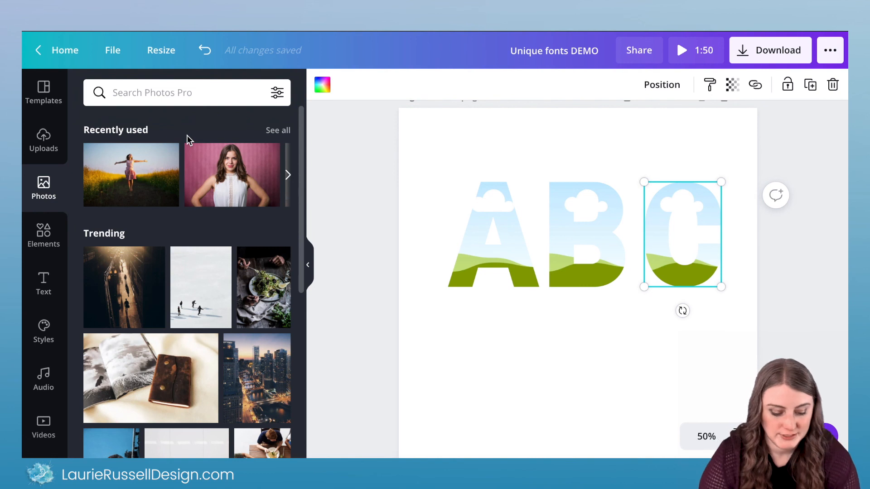
click(160, 95)
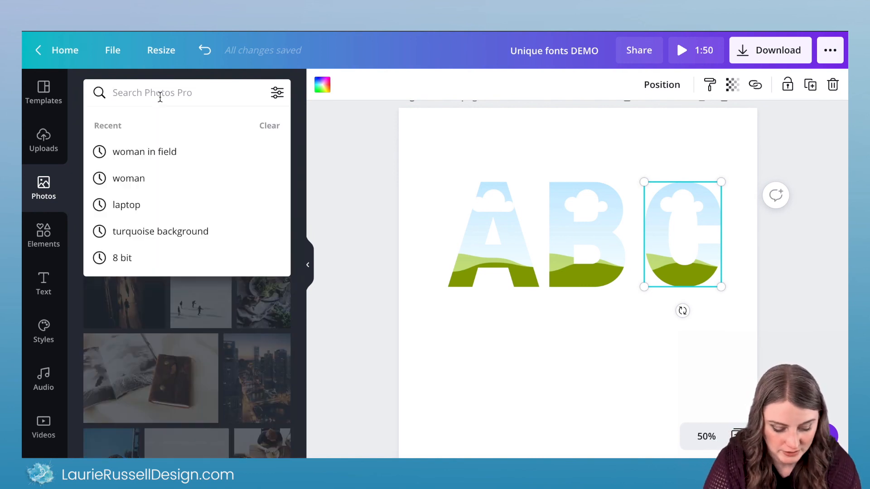
text(text)
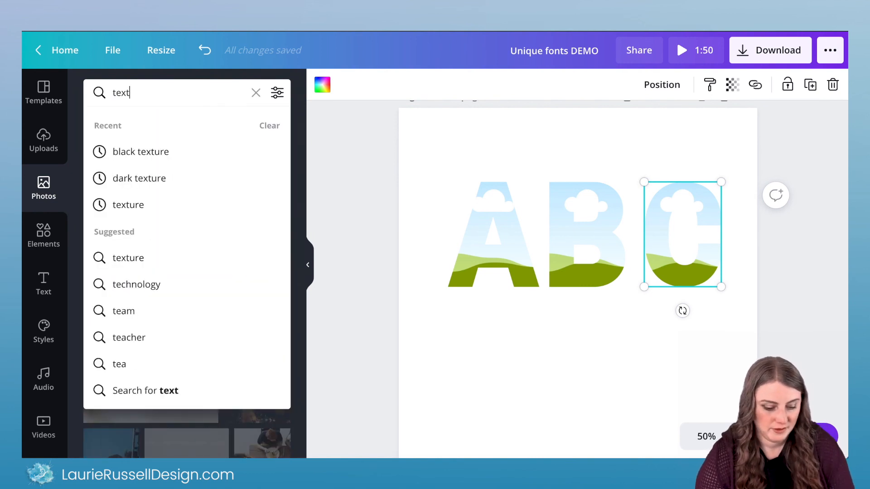
text(ure)
key(Return)
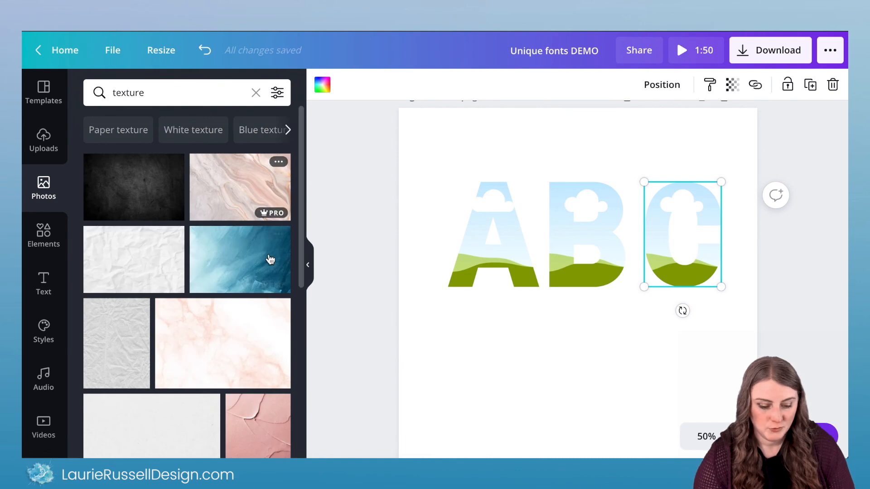
drag(221, 264, 428, 260)
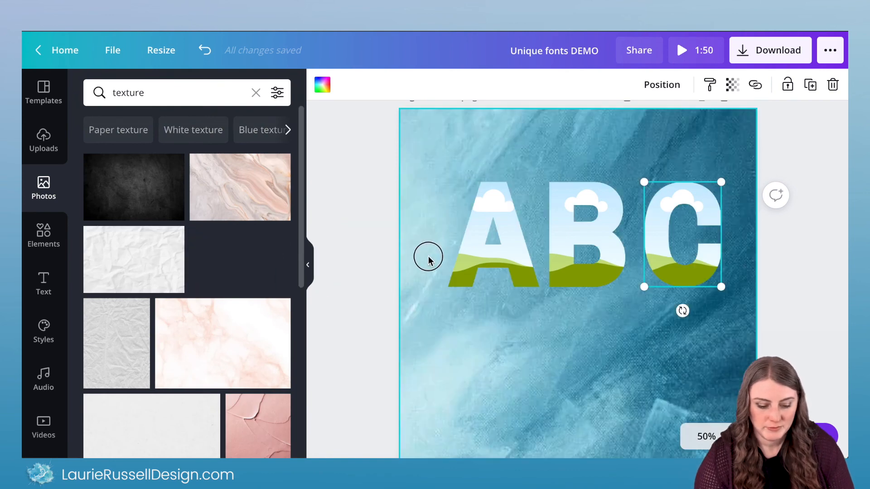
mouse_move(492, 254)
mouse_down()
mouse_move(453, 248)
mouse_move(485, 254)
mouse_up()
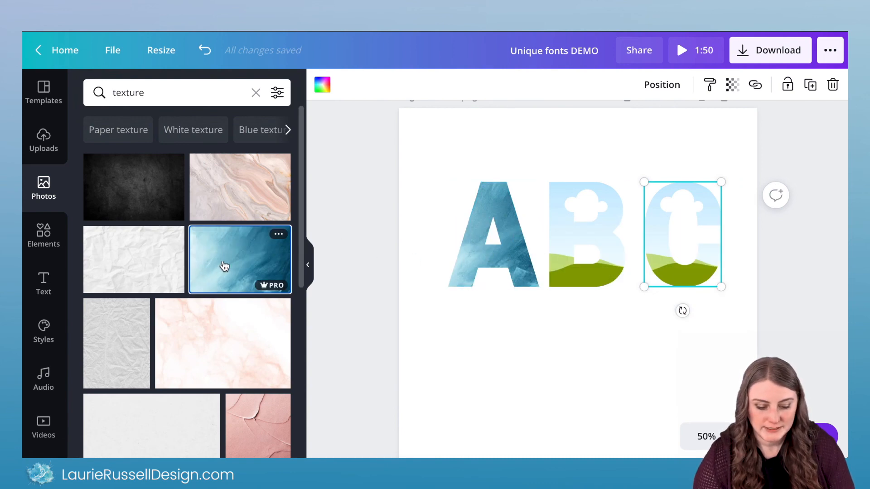
drag(224, 265, 556, 239)
drag(281, 256, 663, 250)
click(511, 323)
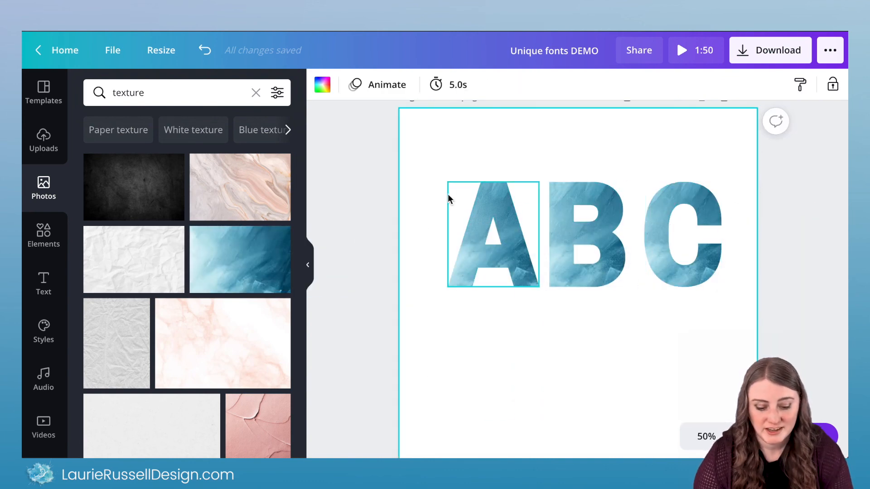
Select the A, B and C letter frames together and space them evenly horizontally
drag(448, 196, 725, 262)
key(ctrl+z)
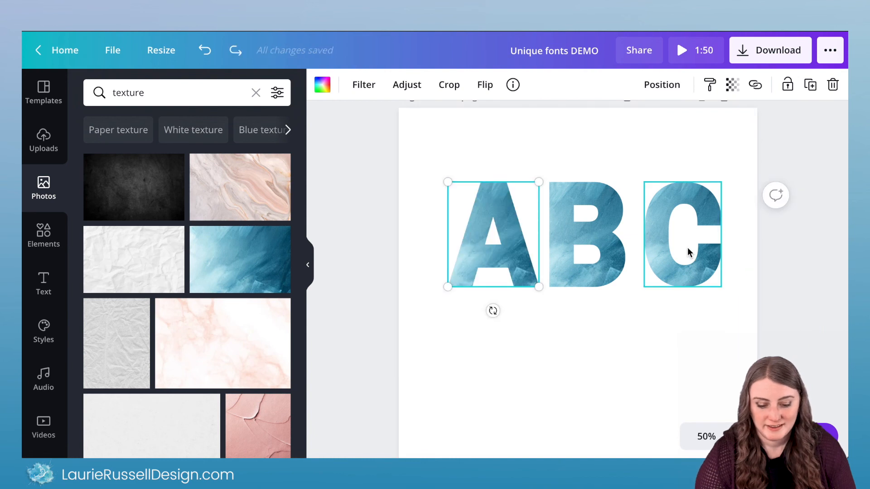
drag(415, 214, 729, 245)
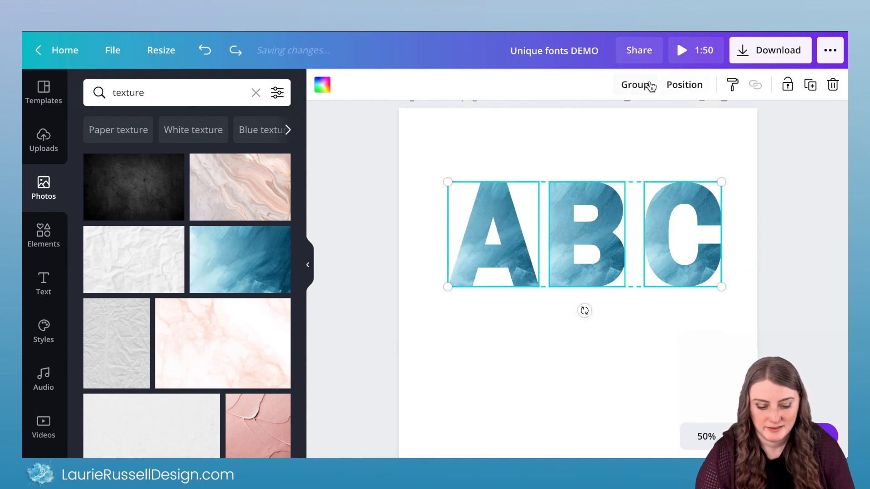
click(684, 85)
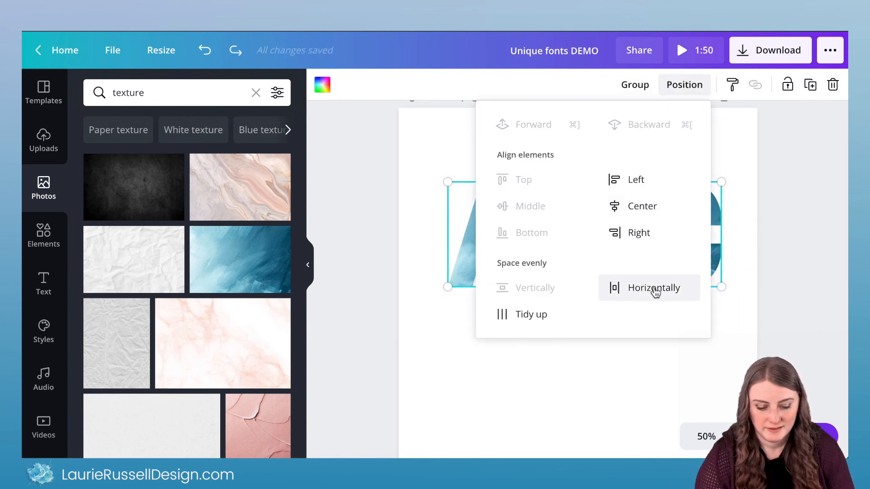
click(655, 290)
click(419, 239)
click(609, 303)
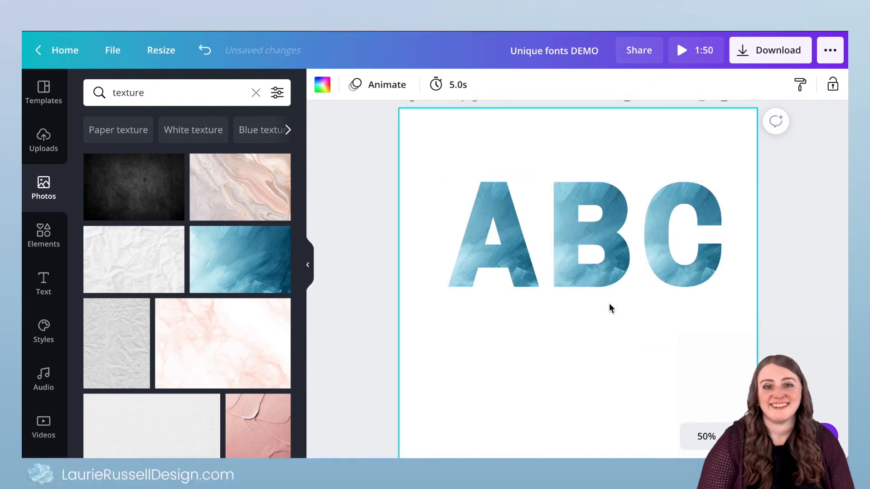